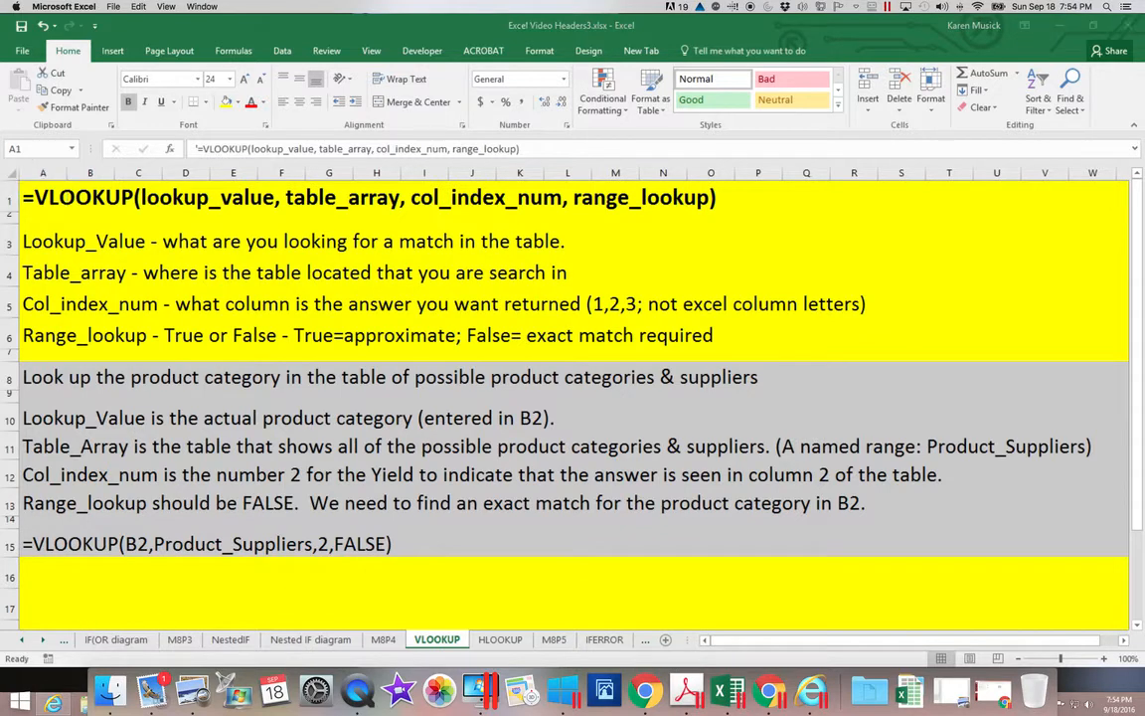
Step: Switch to the MBHC workbook and examine the Product Data categories and the Product Suppliers table on Data Tables
key(alt+Tab)
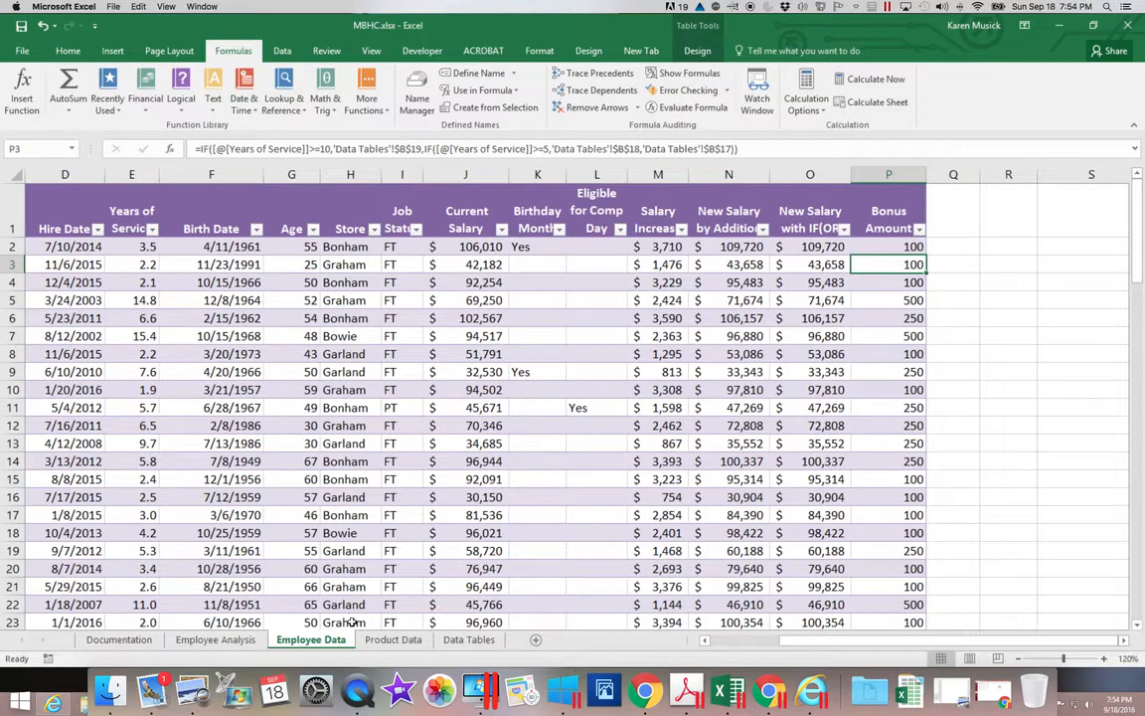
click(397, 642)
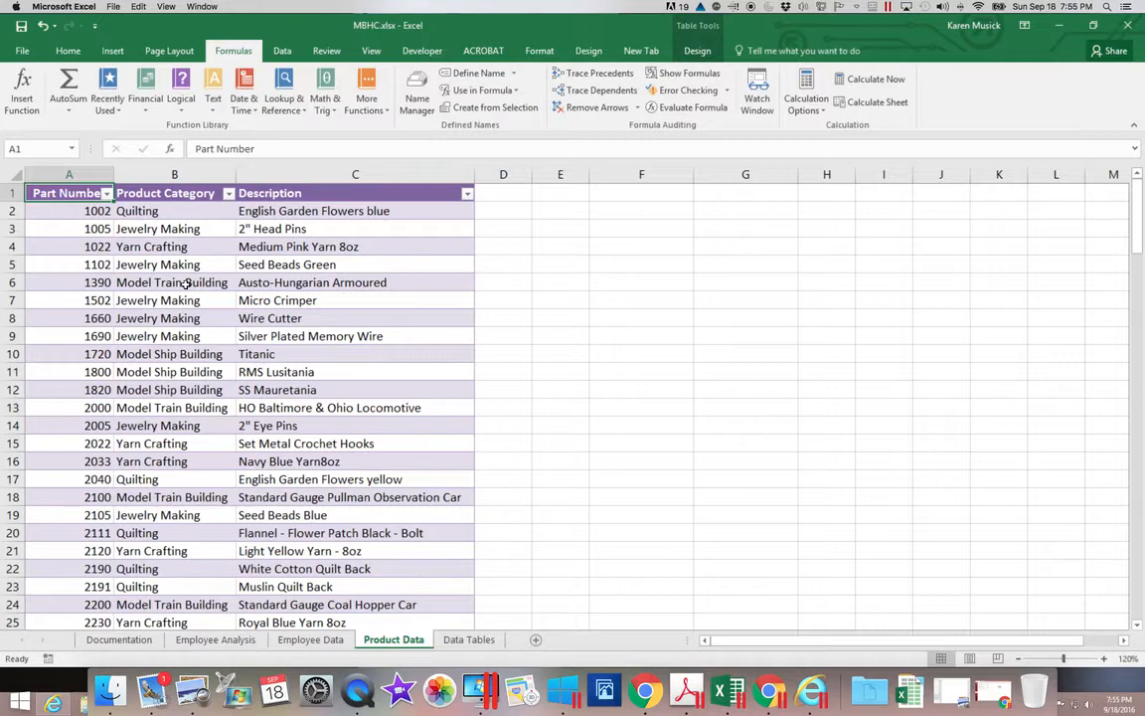
click(465, 641)
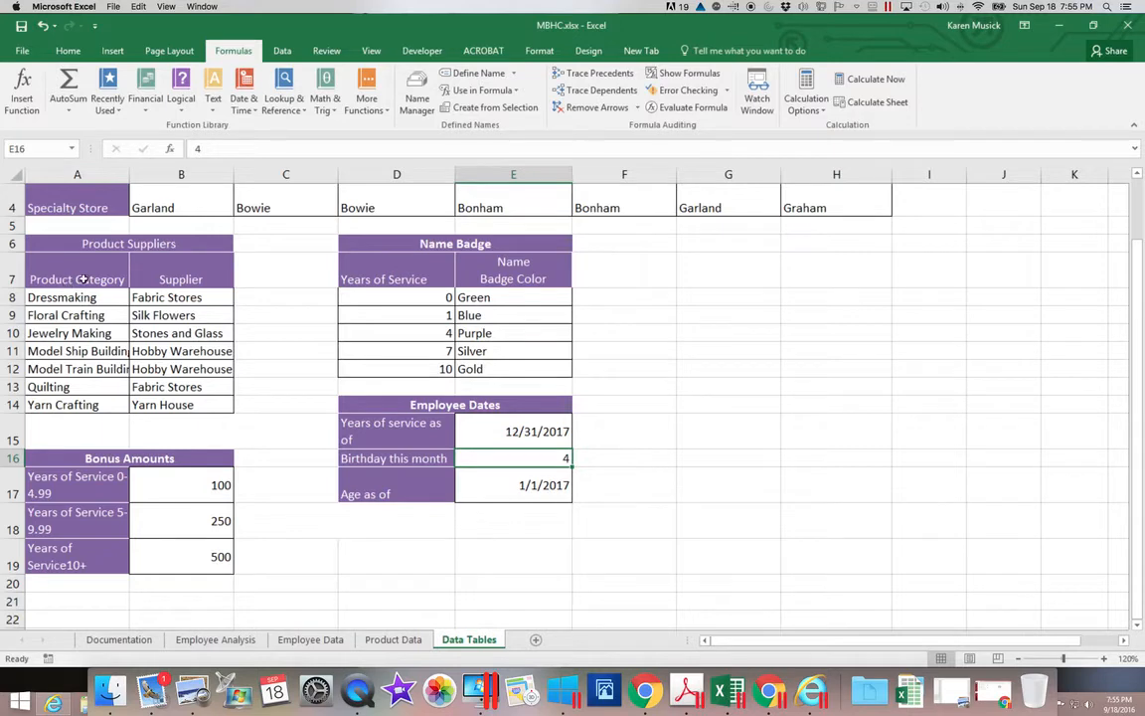
click(392, 639)
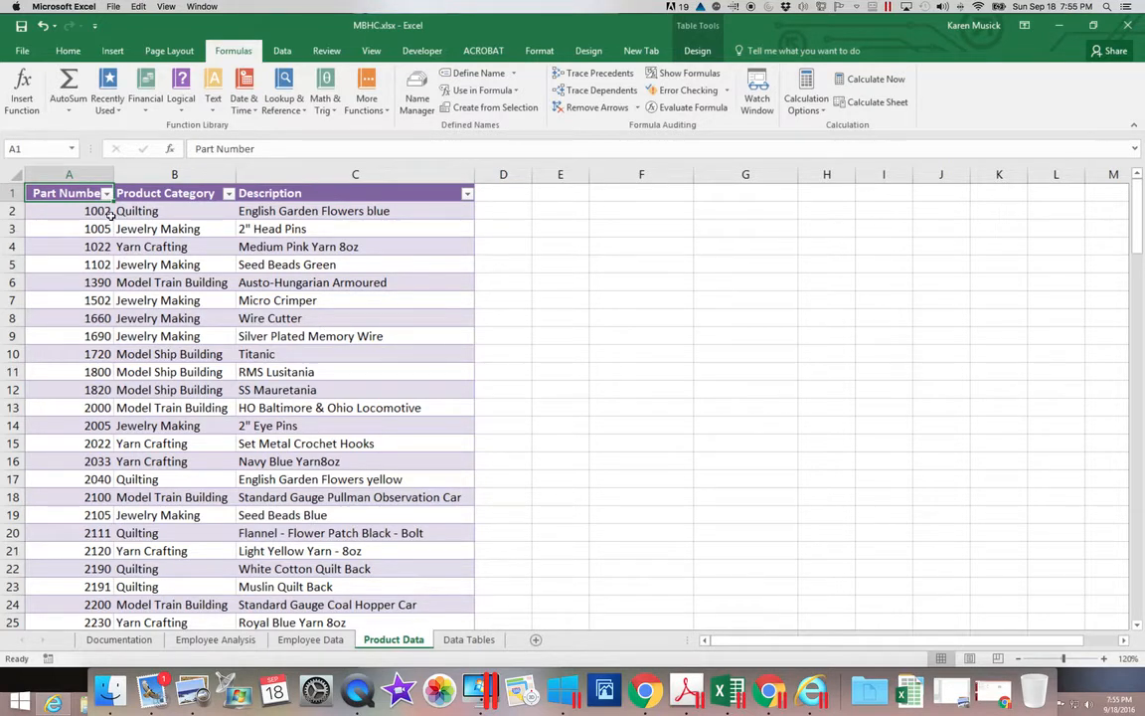
click(166, 211)
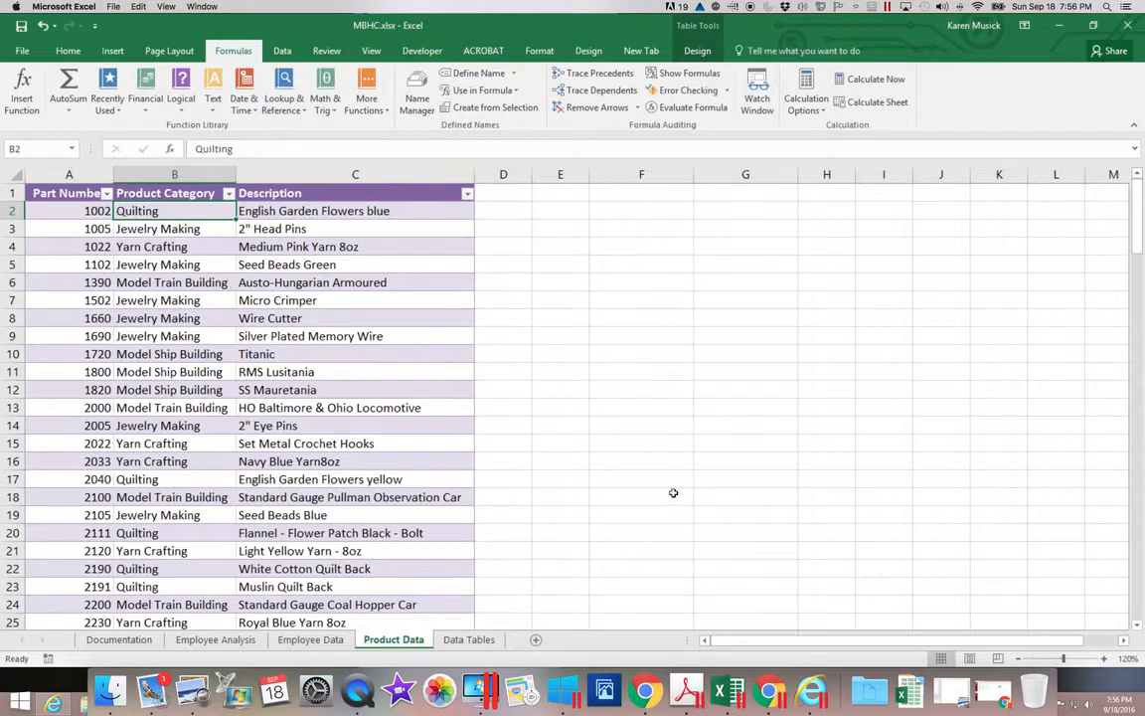
click(1059, 30)
click(482, 639)
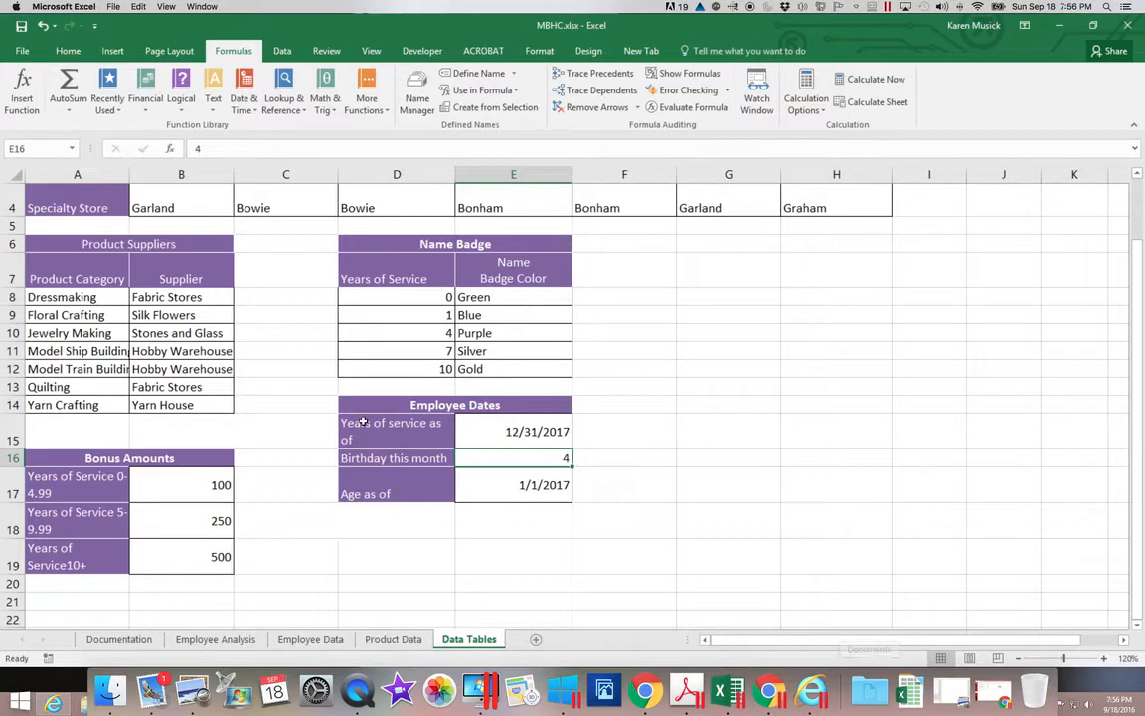
Step: Compare the VLOOKUP argument notes in the Excel Video Headers3 workbook with the lookup tables on MBHC's Data Tables sheet
click(1060, 27)
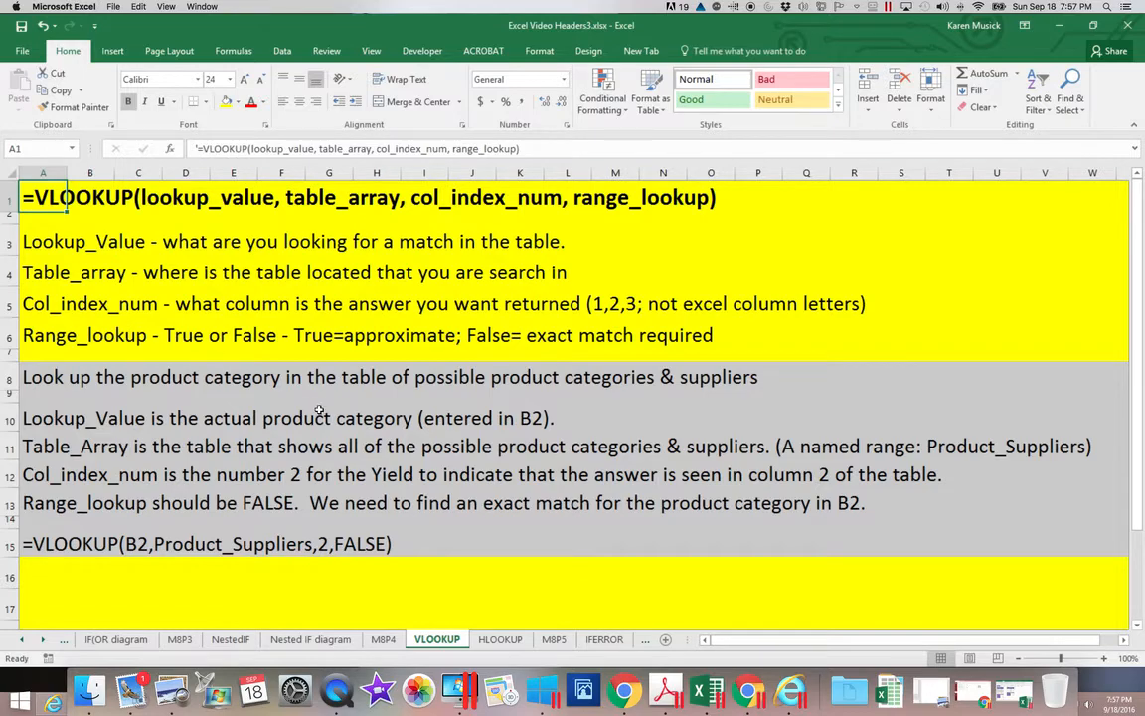
click(1007, 697)
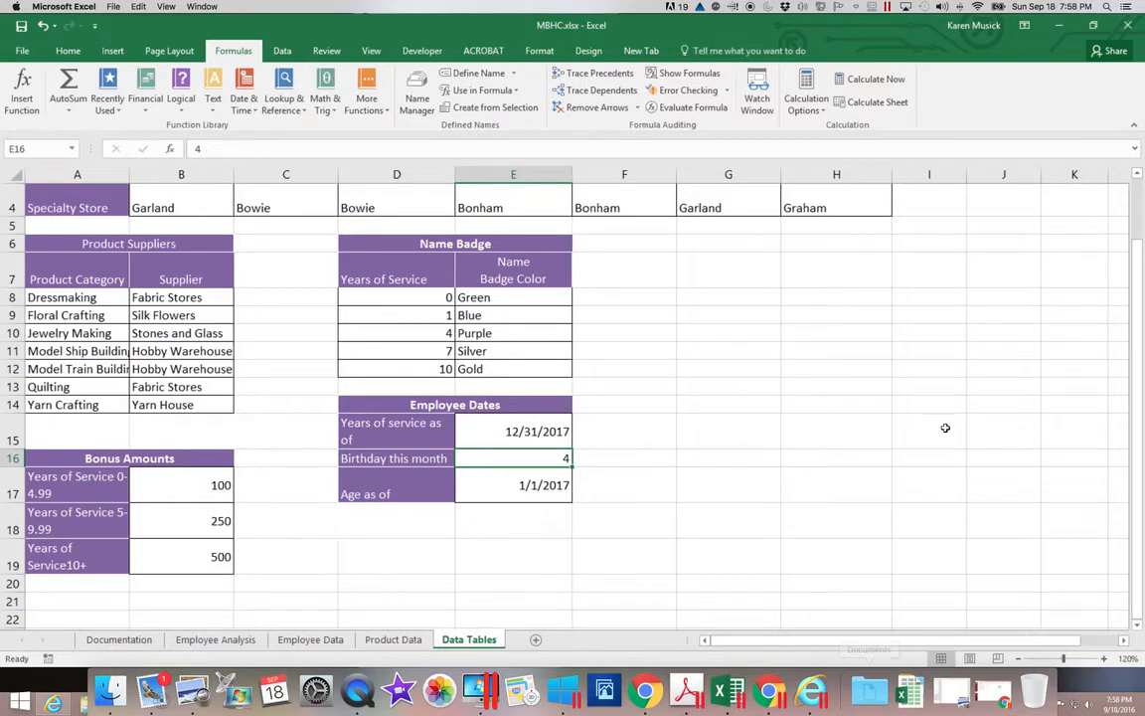
click(1061, 27)
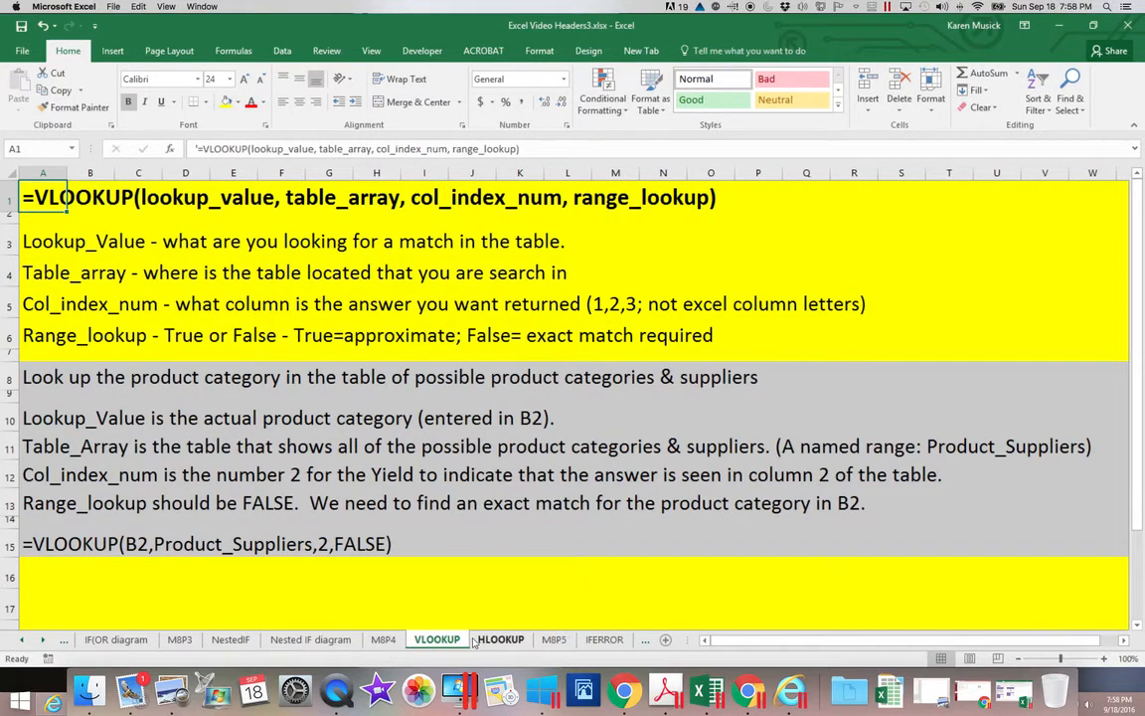
click(1011, 701)
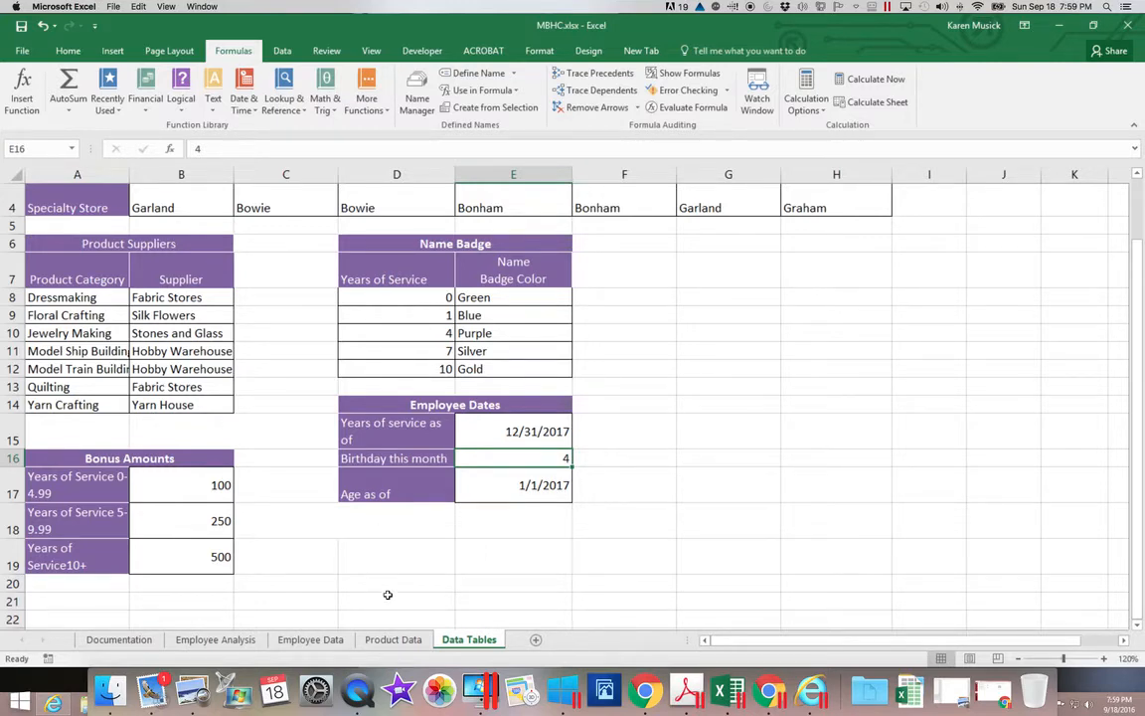
click(304, 640)
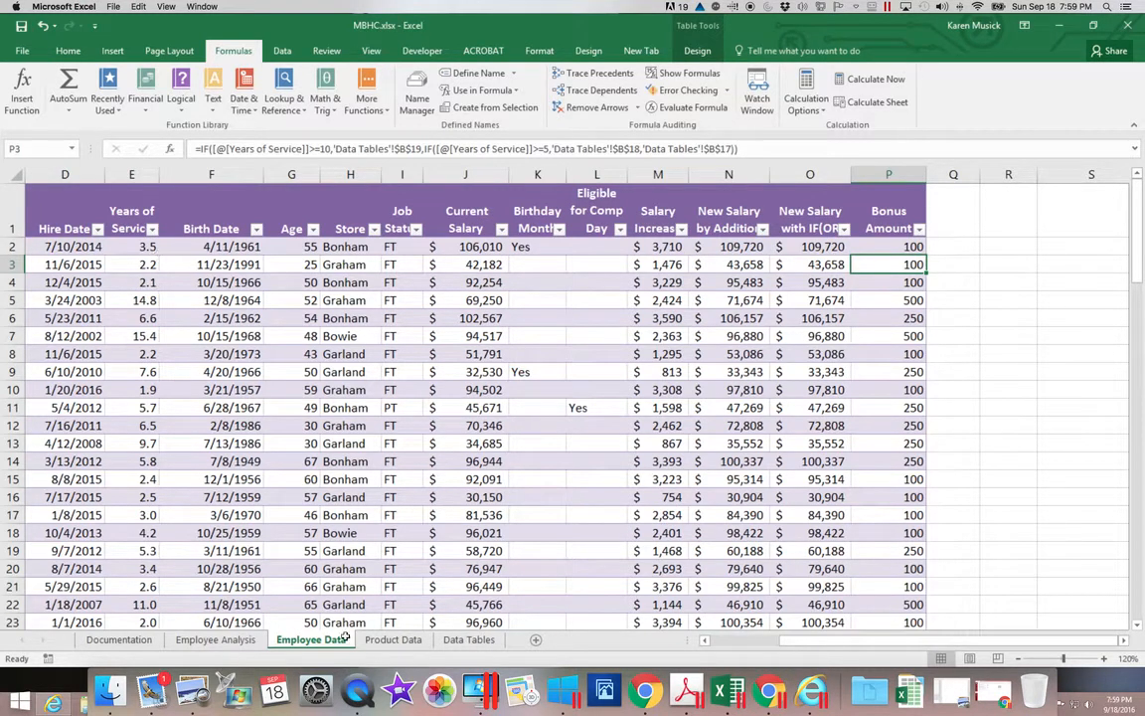
click(465, 641)
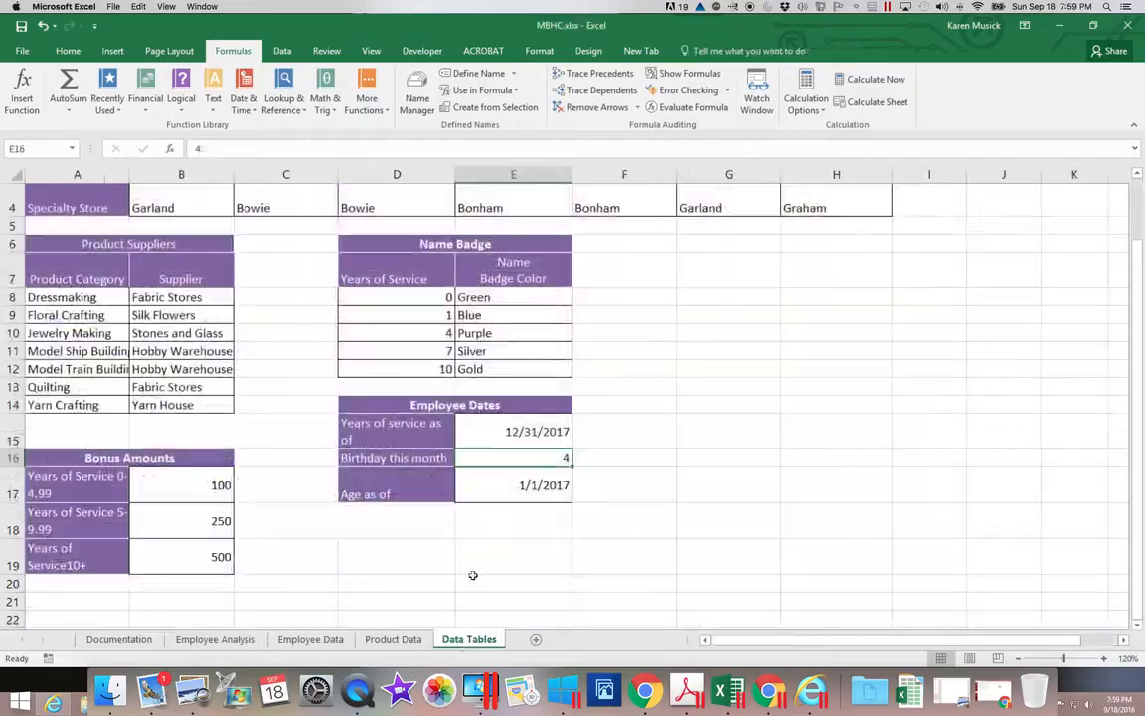
key(ctrl+Up)
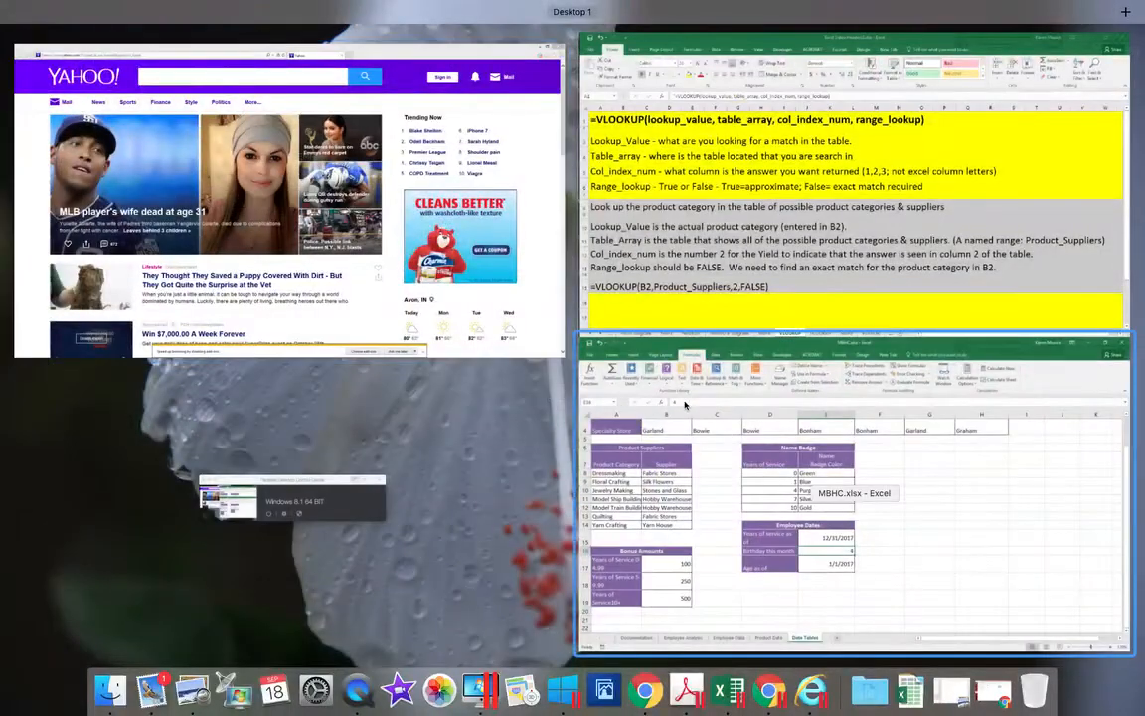
click(844, 355)
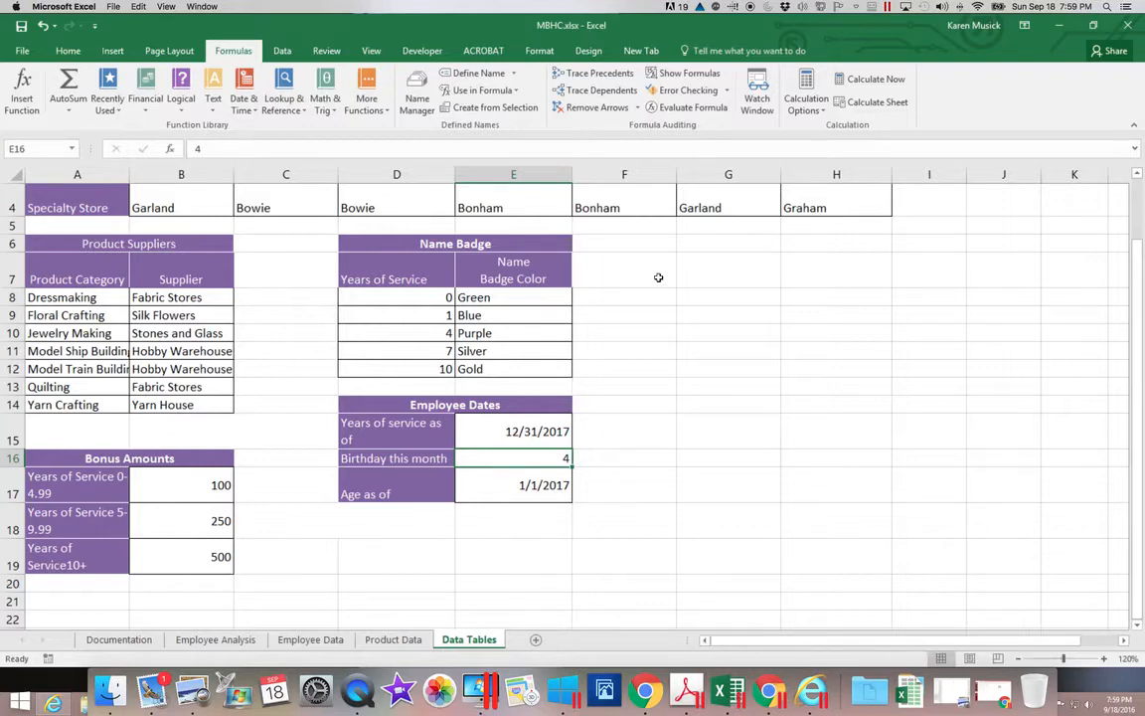
click(1060, 26)
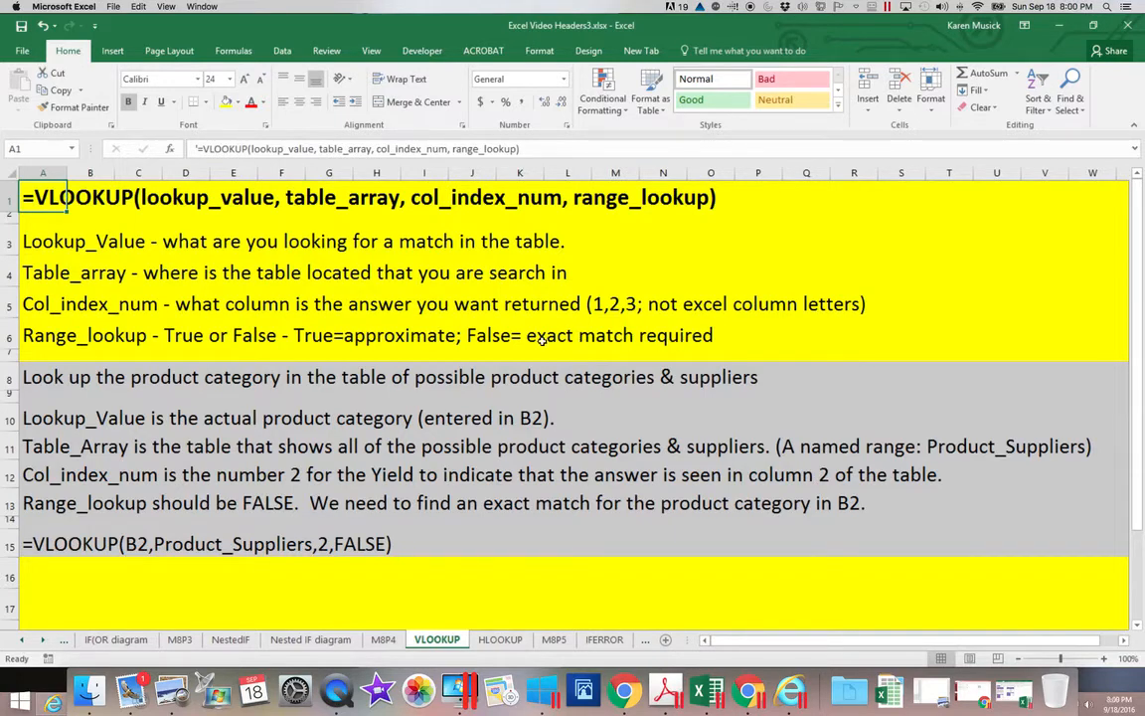
Step: Add a table column headed "Supplier Name" in cell D1 of the Product Data sheet in MBHC
click(1007, 693)
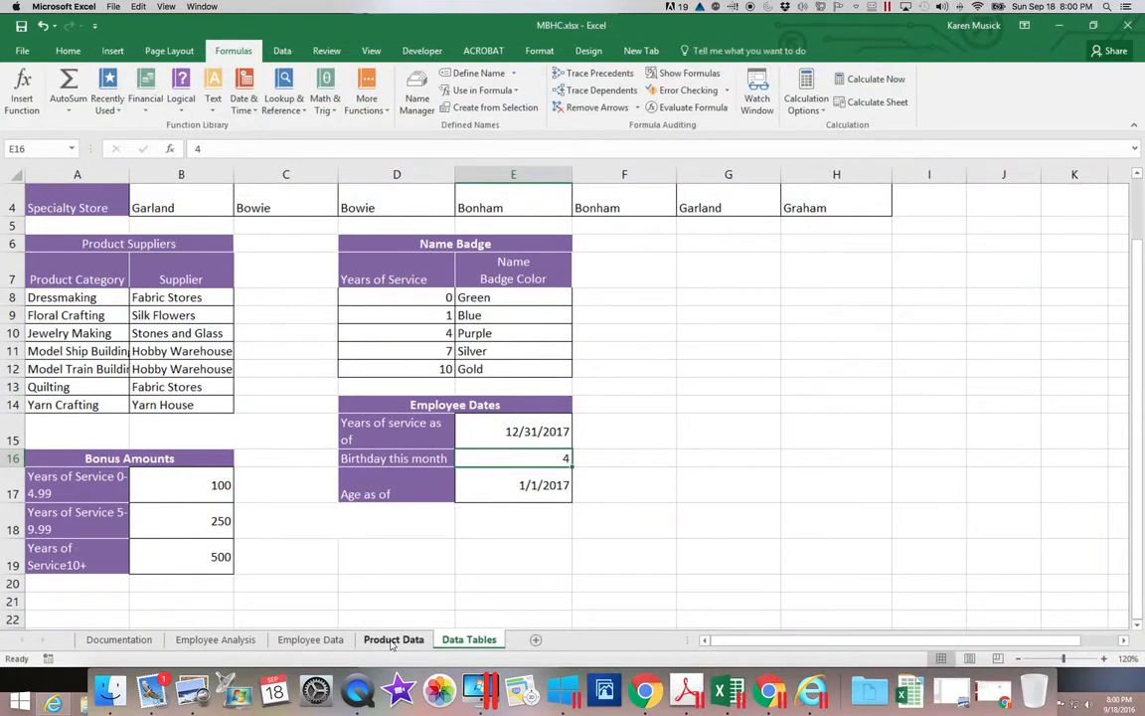
click(393, 641)
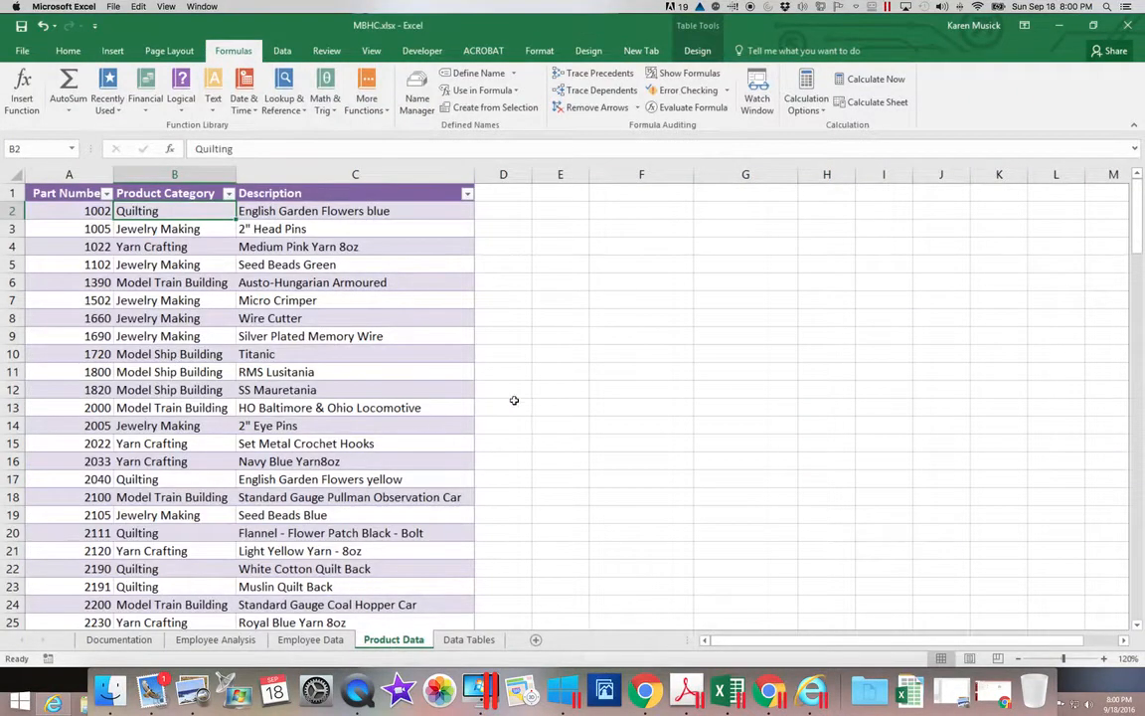
click(507, 197)
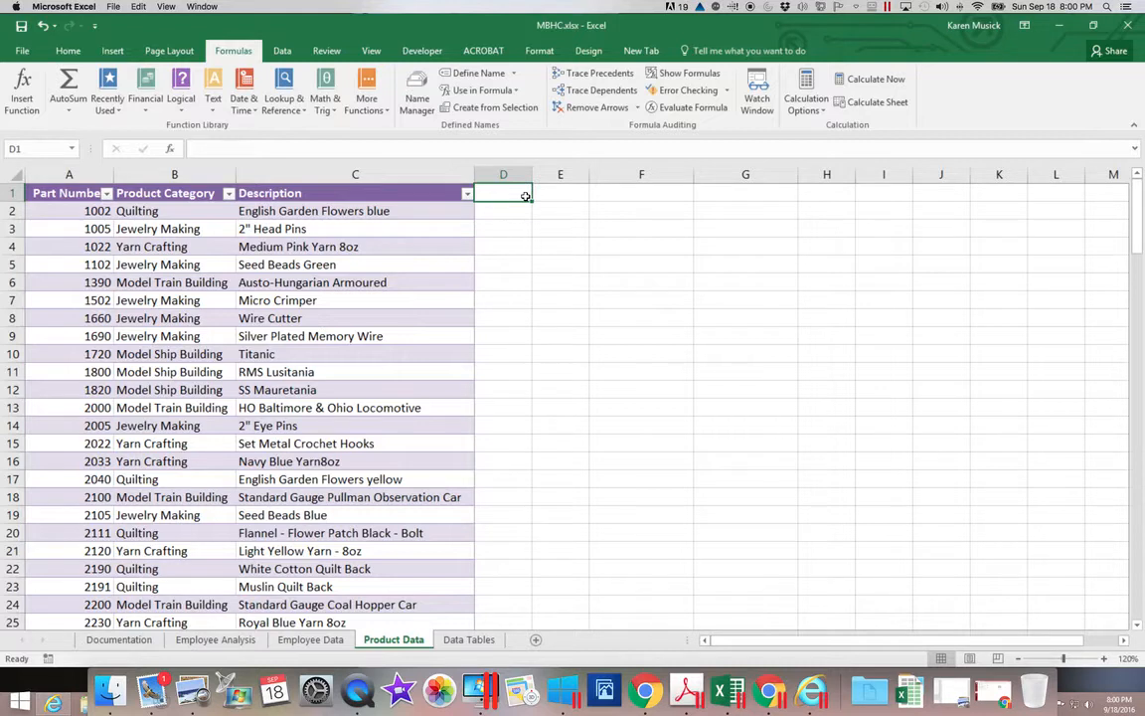
text(S)
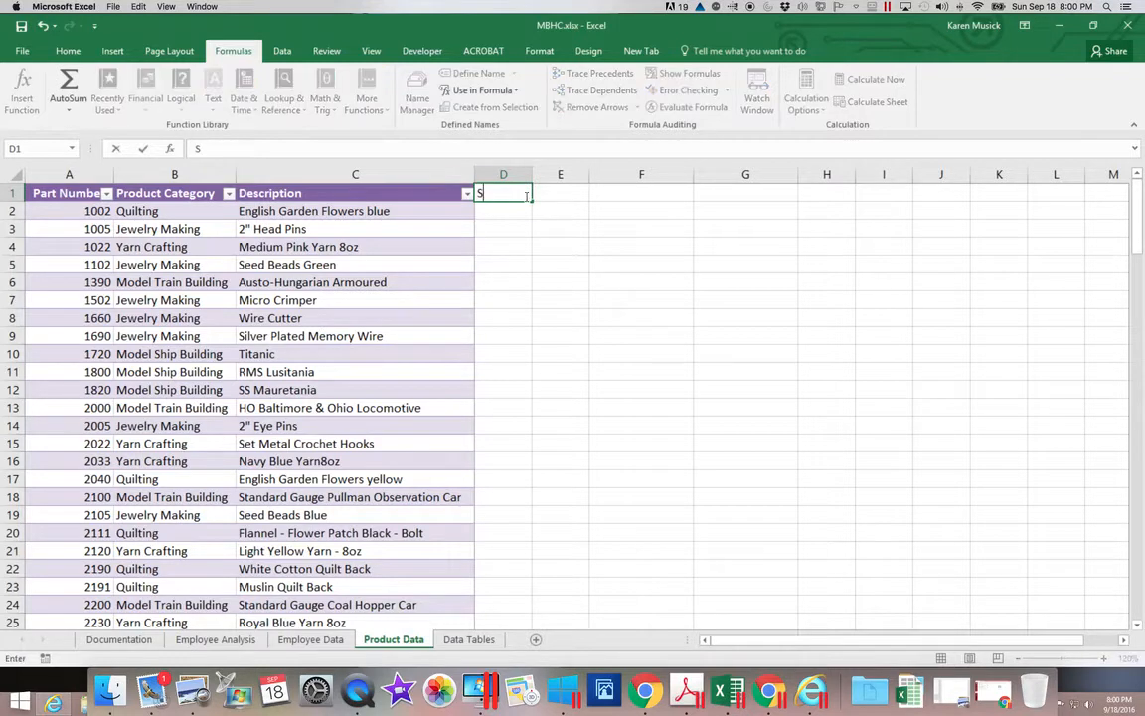
text(upplier Name)
key(Return)
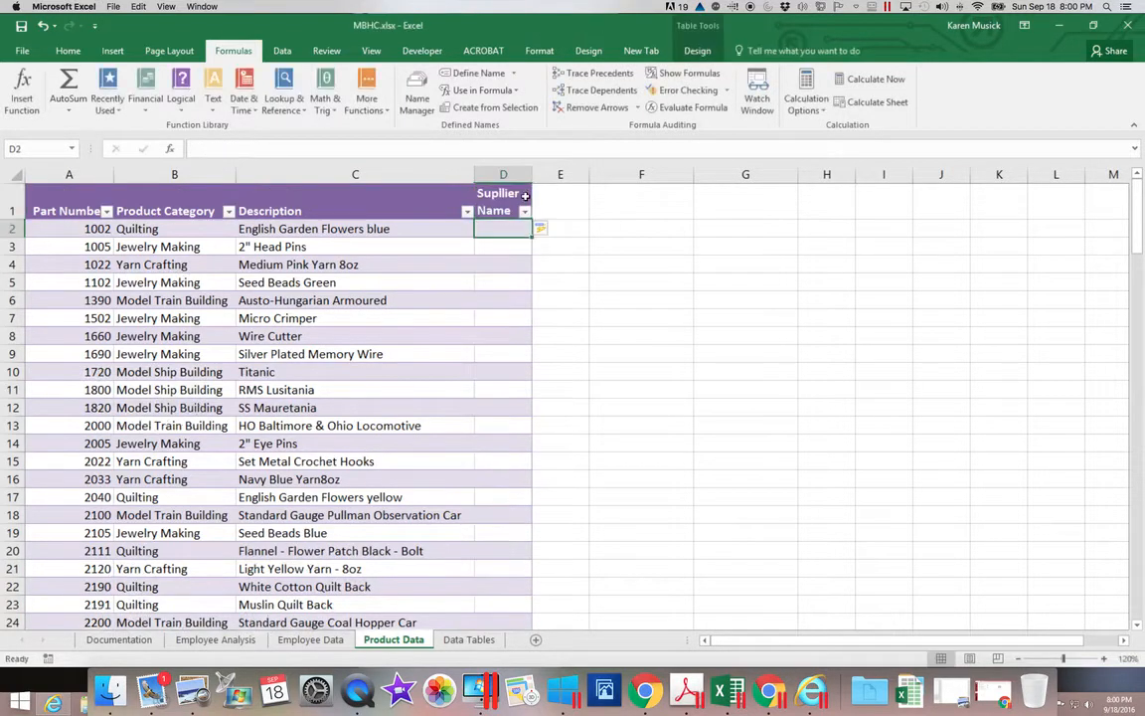
click(503, 187)
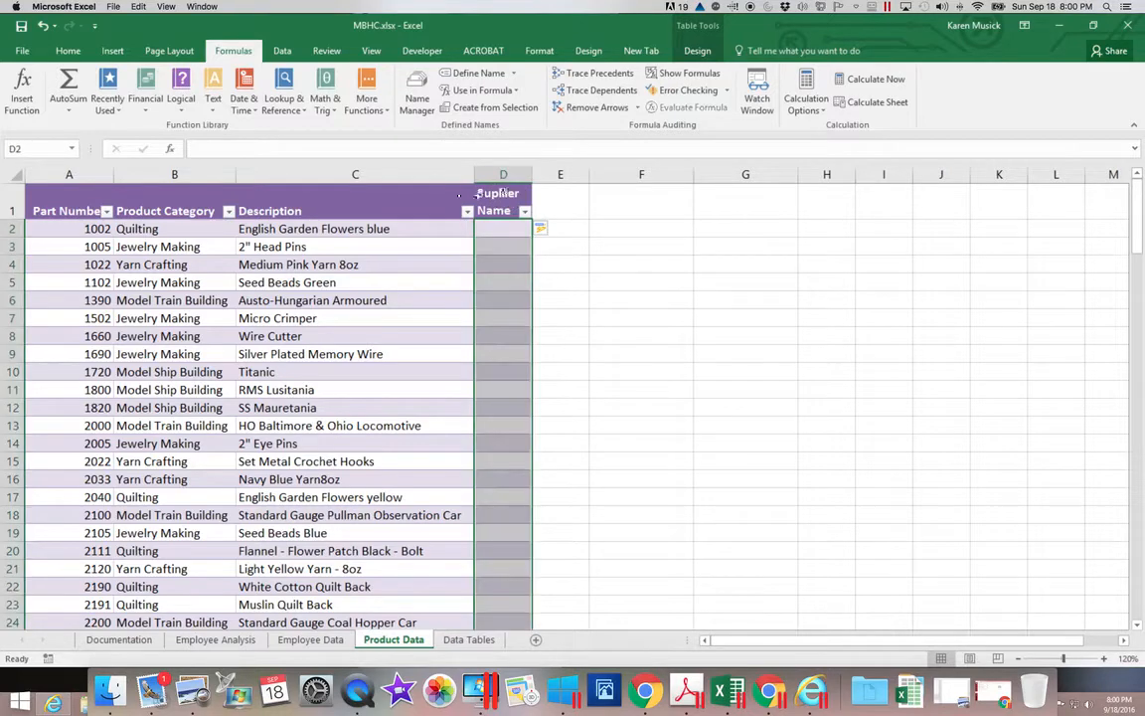
click(509, 201)
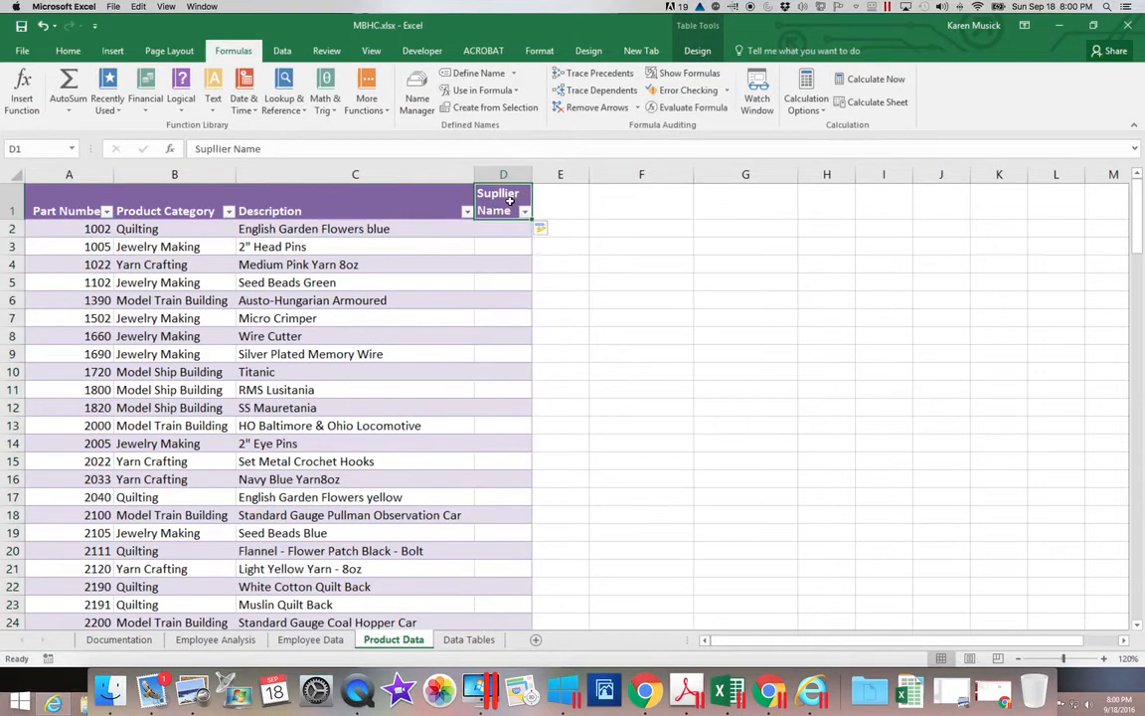
text(Sup)
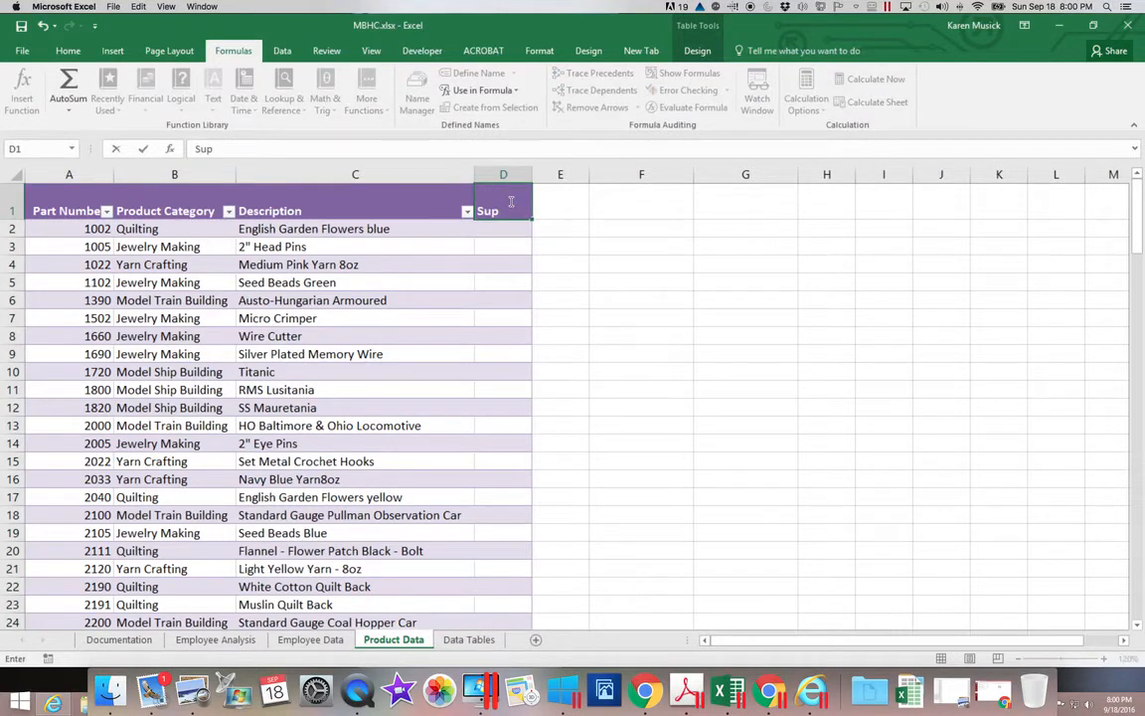
text(plier Name)
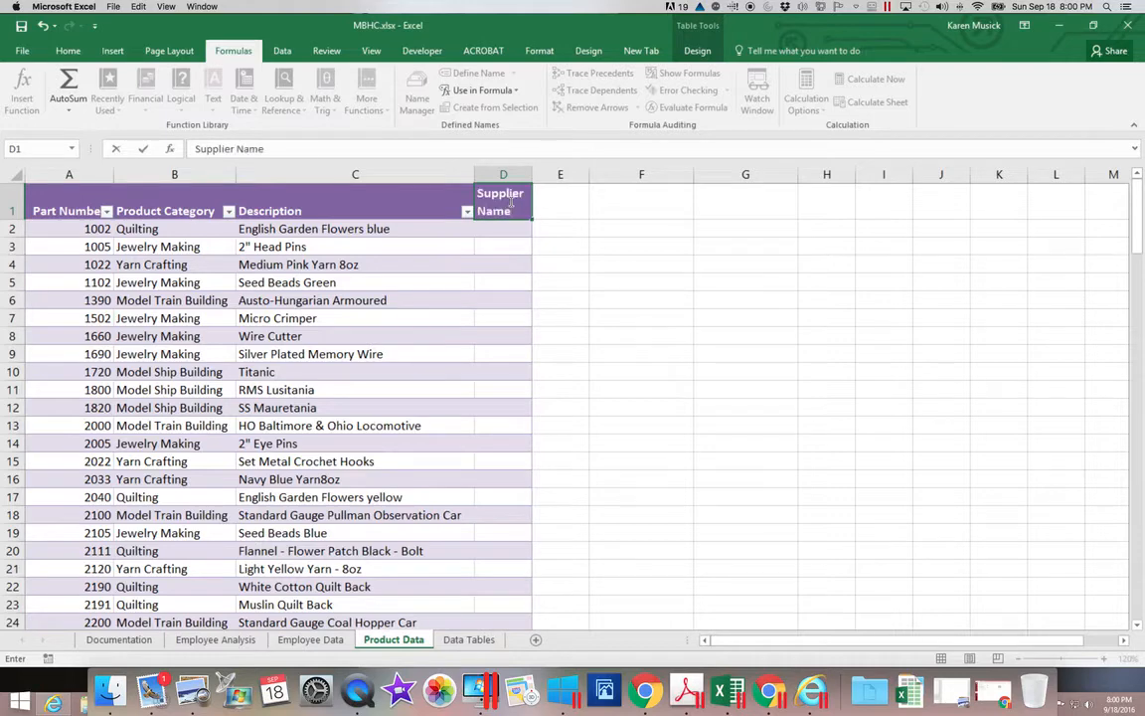
key(Return)
Step: Insert a VLOOKUP function in cell D2 with the Product Category in B2 as its lookup value
scroll(509, 201, down, 1)
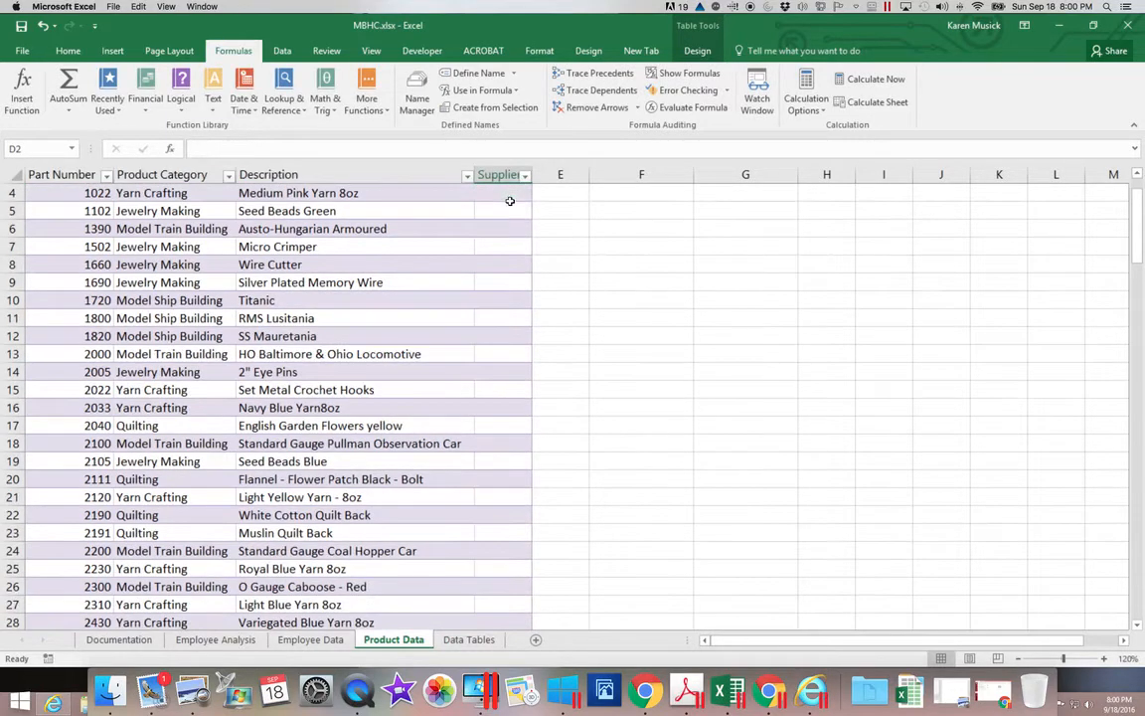
drag(1140, 231, 1137, 171)
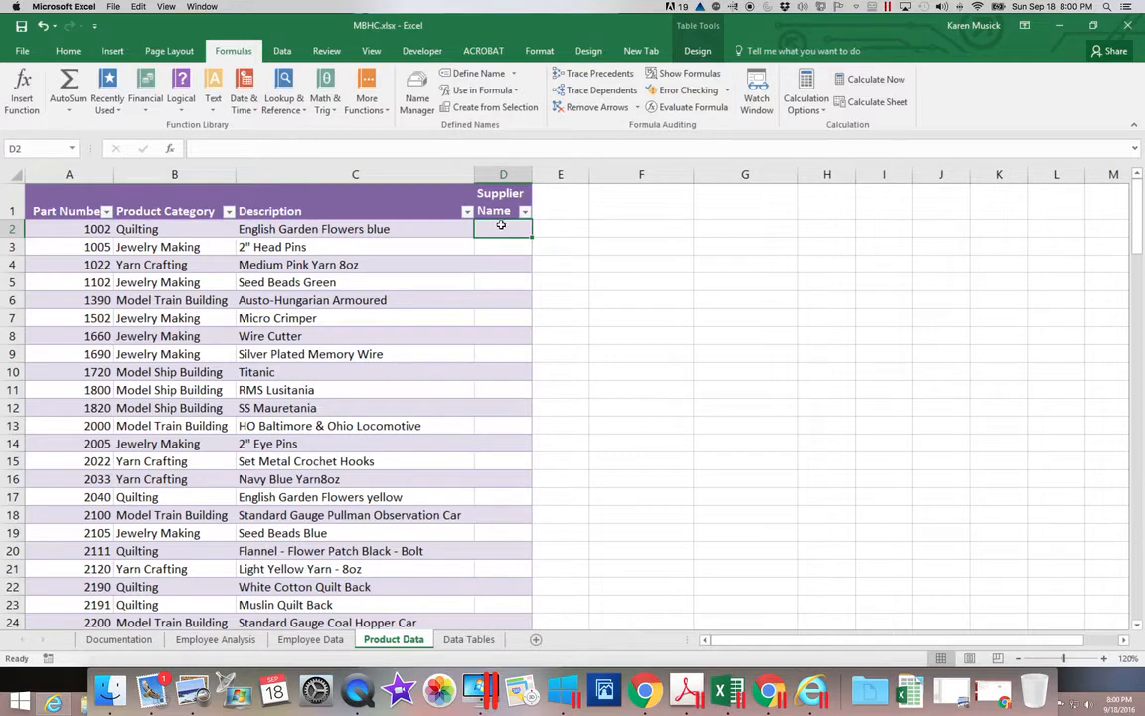
click(295, 114)
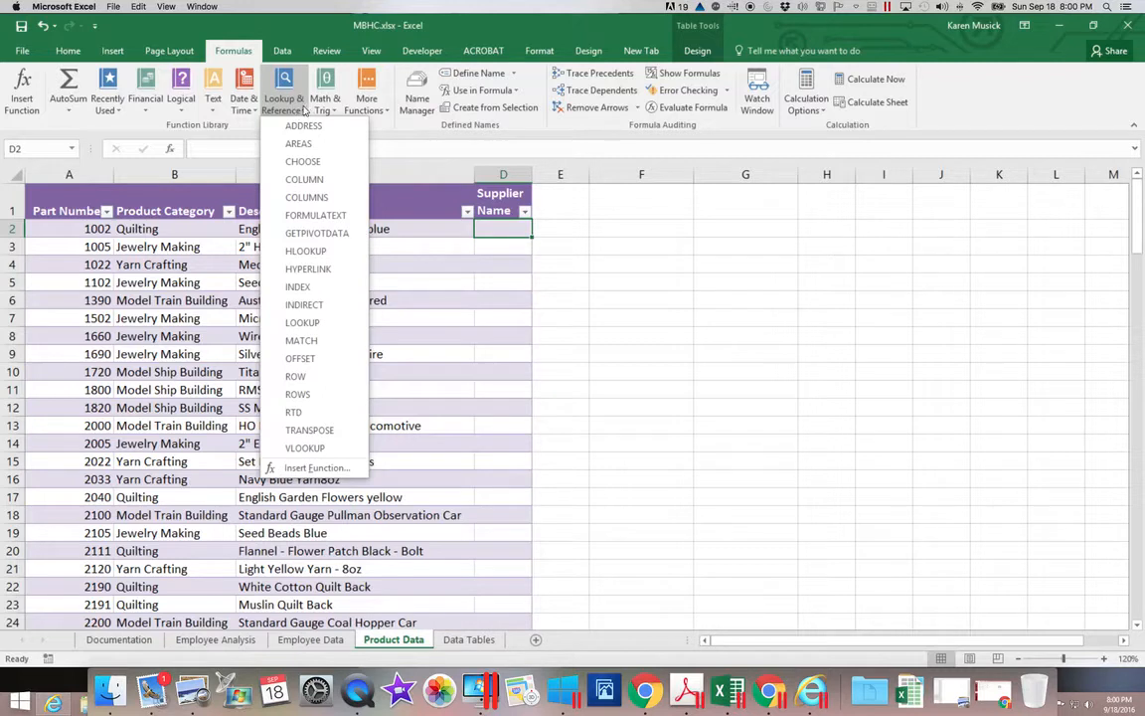
click(304, 447)
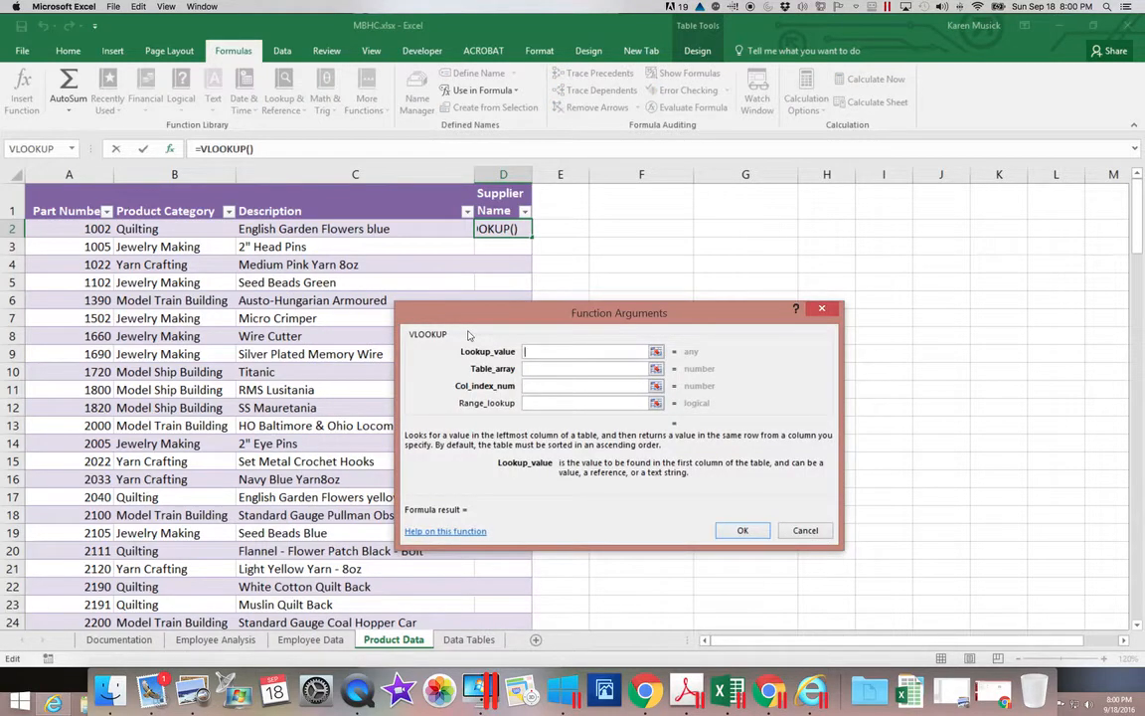
drag(483, 321, 646, 231)
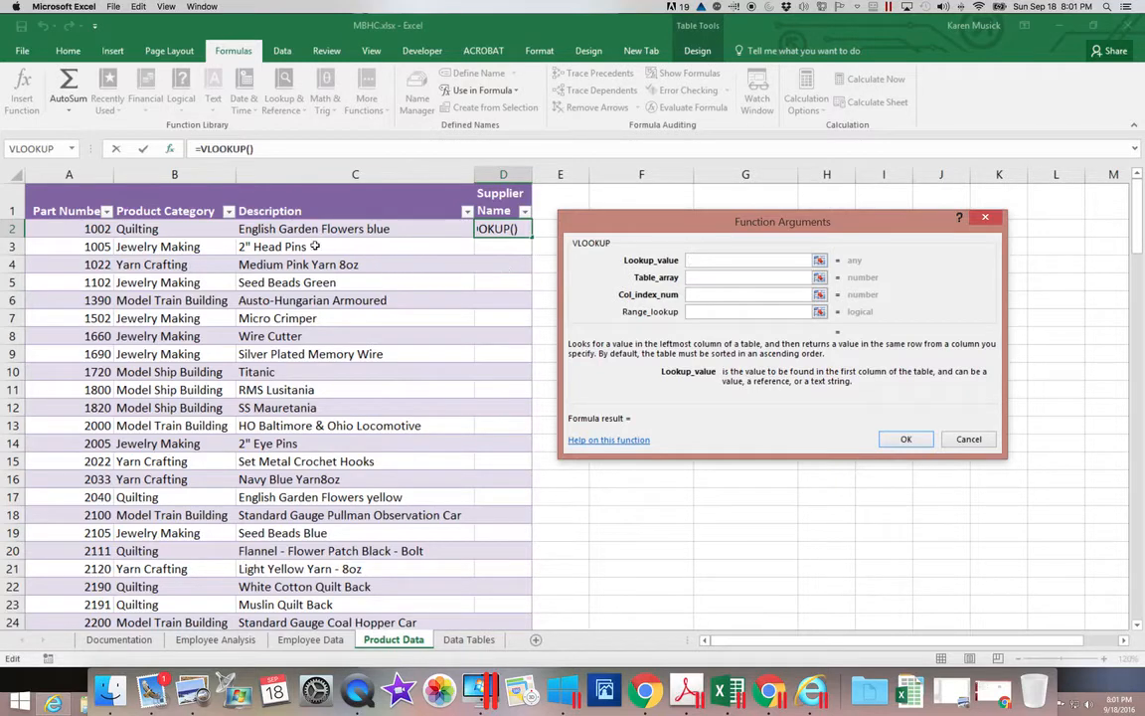
click(197, 228)
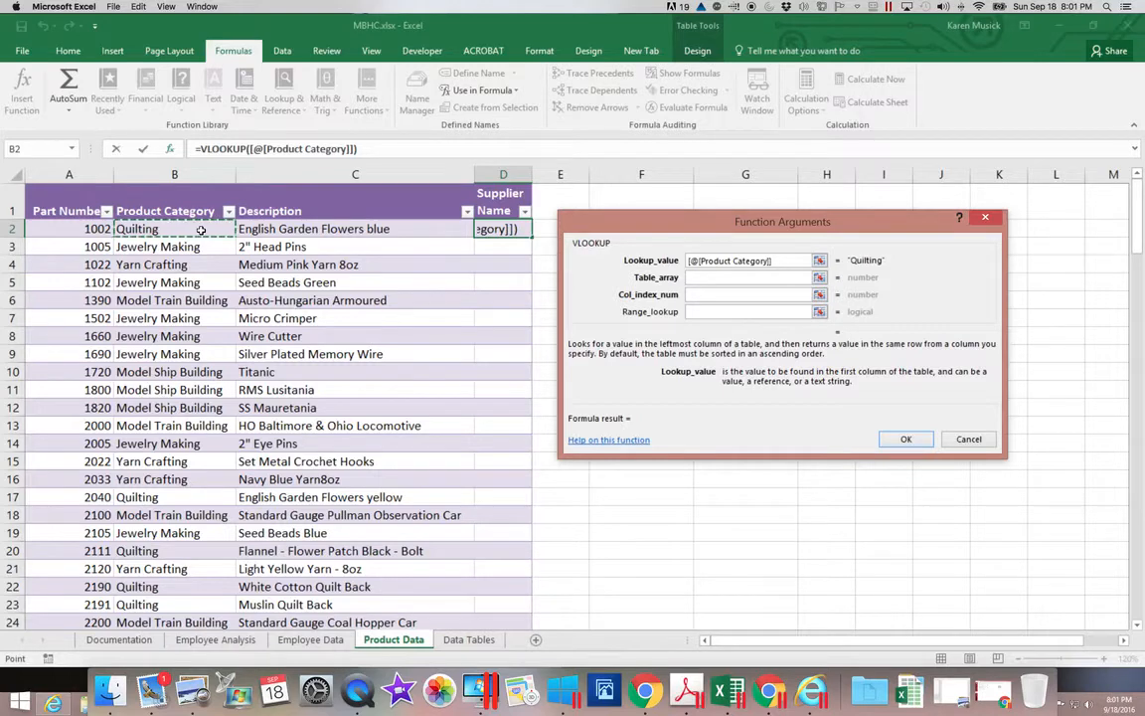
Step: Set the VLOOKUP table array to the Product_Suppliers range A8:B14 on the Data Tables sheet
key(Tab)
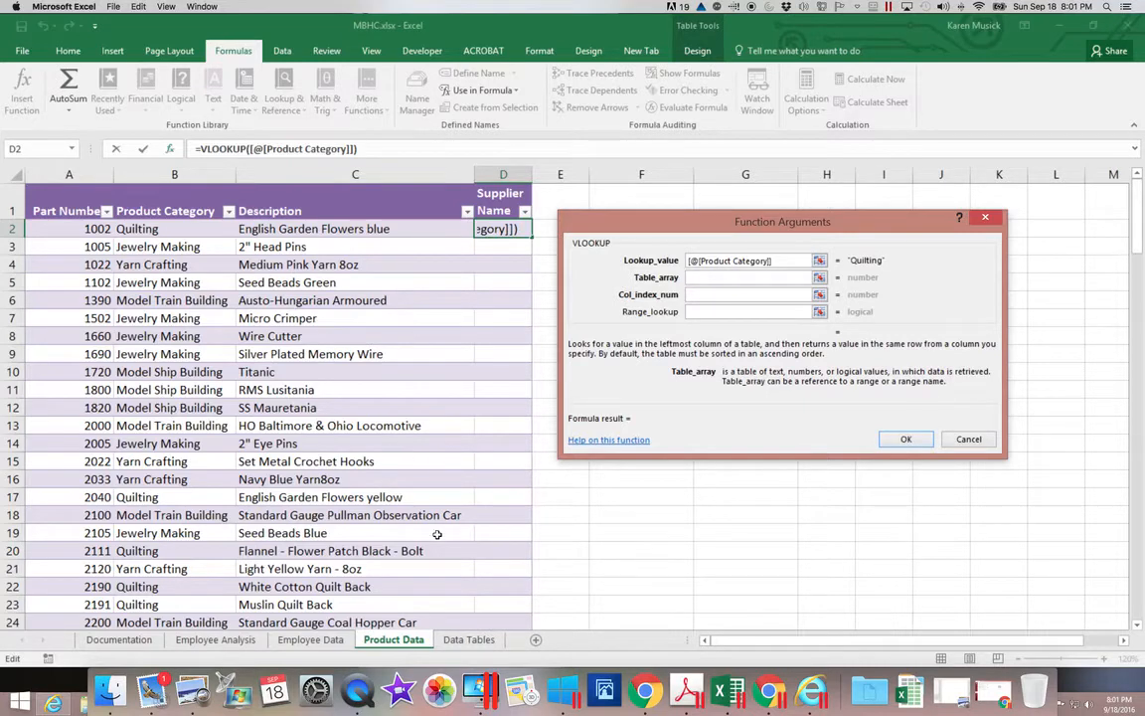
click(476, 644)
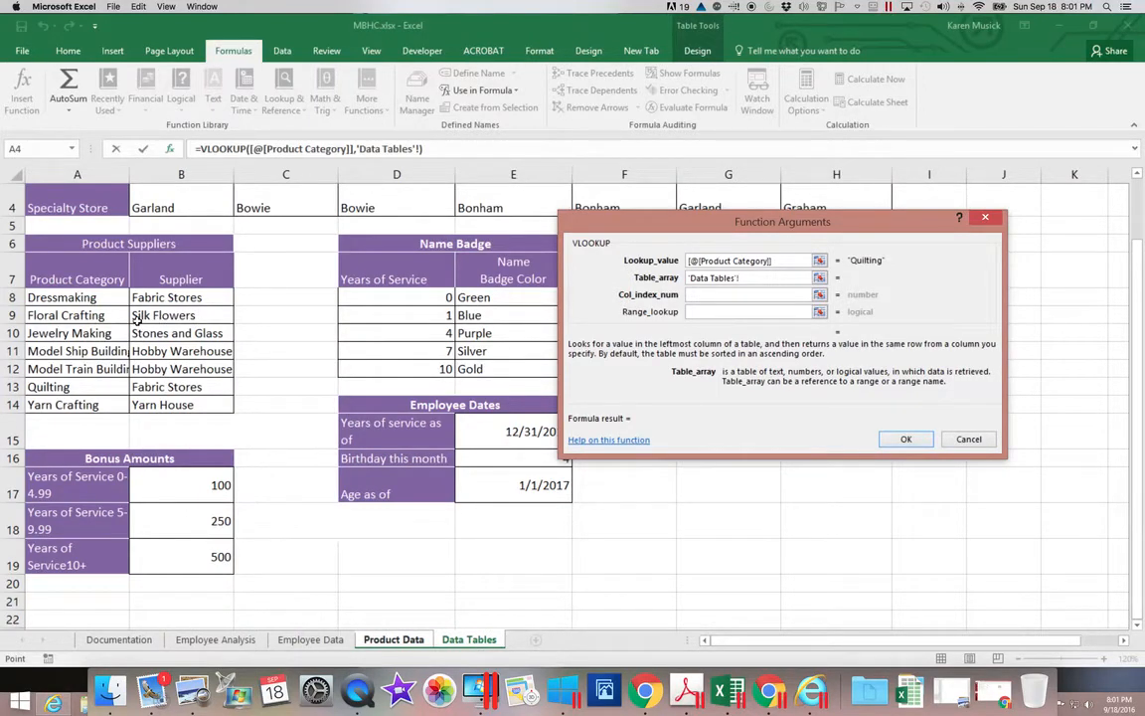
scroll(136, 316, right, 1)
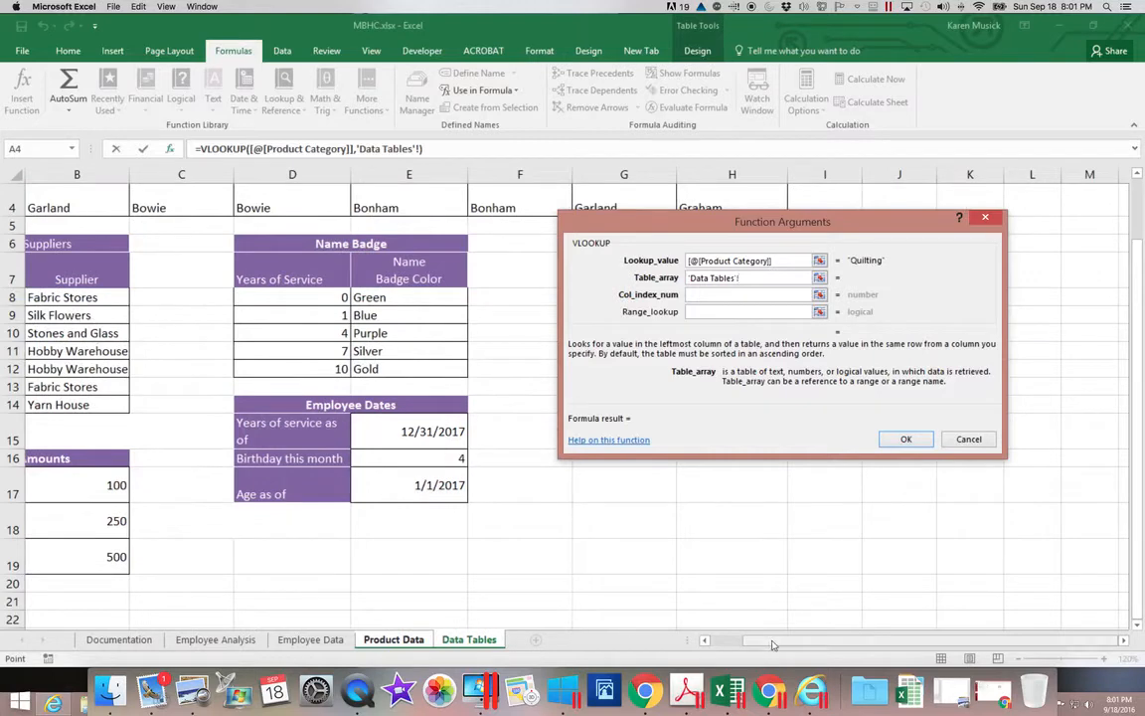
drag(774, 645, 690, 637)
click(75, 297)
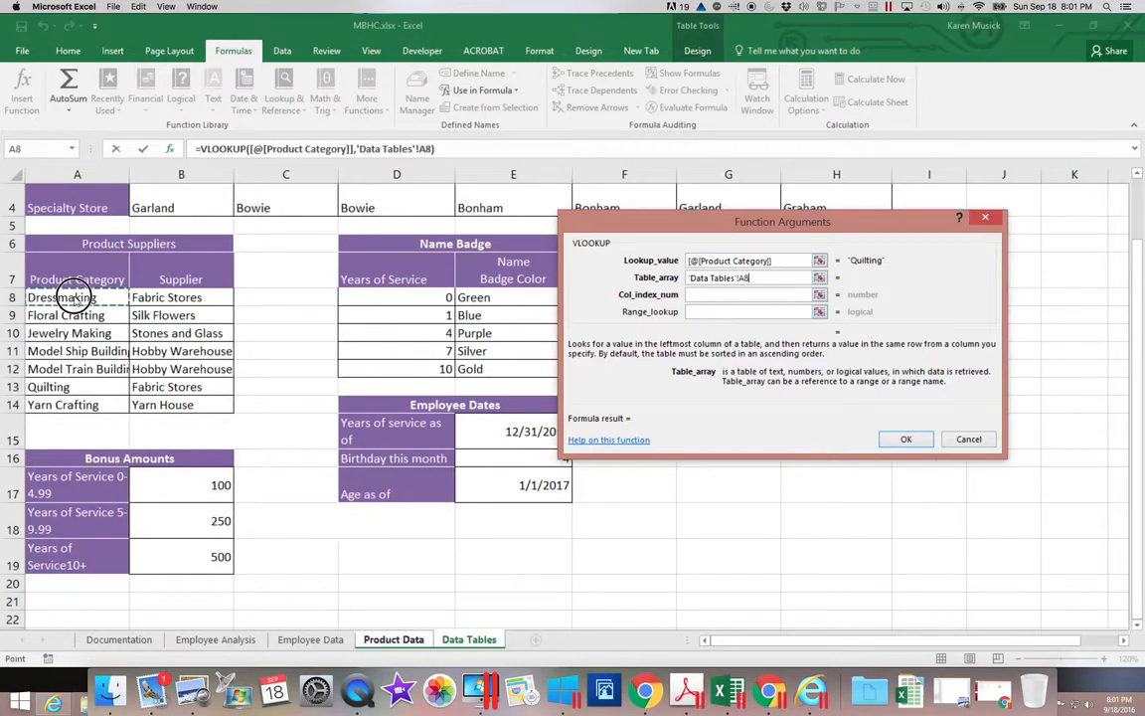
drag(74, 296, 159, 405)
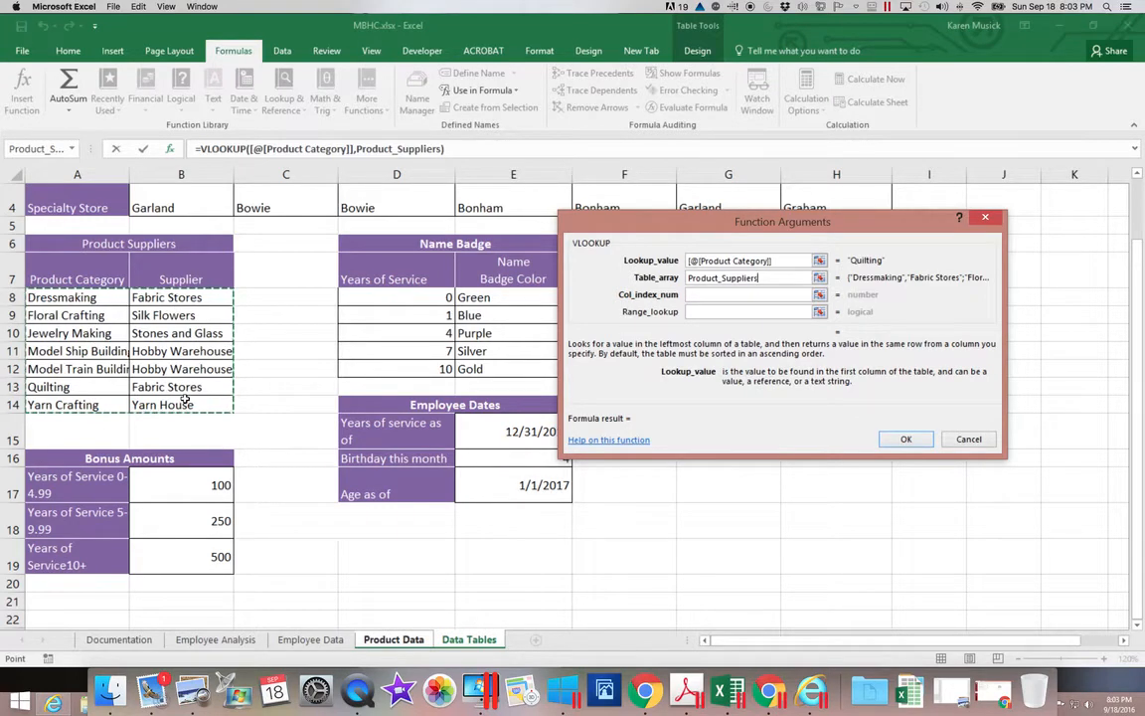
Step: Complete the VLOOKUP in D2 with column index 2 and range lookup FALSE, and autofit the width of column D
key(Tab)
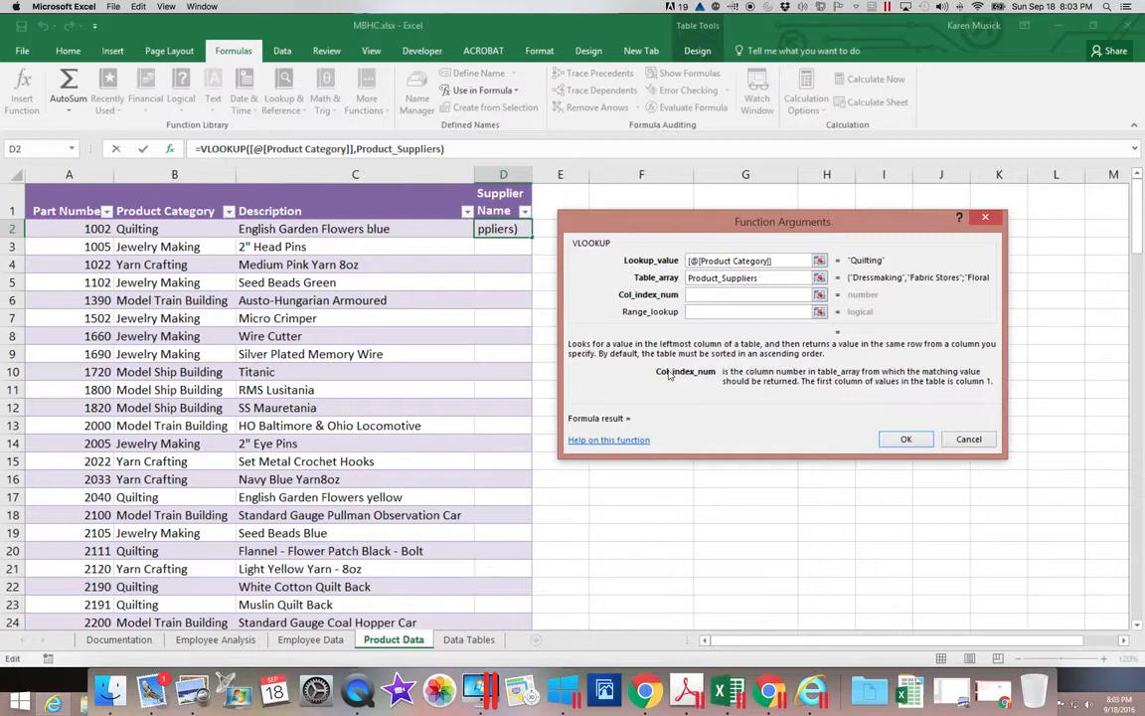
text(2)
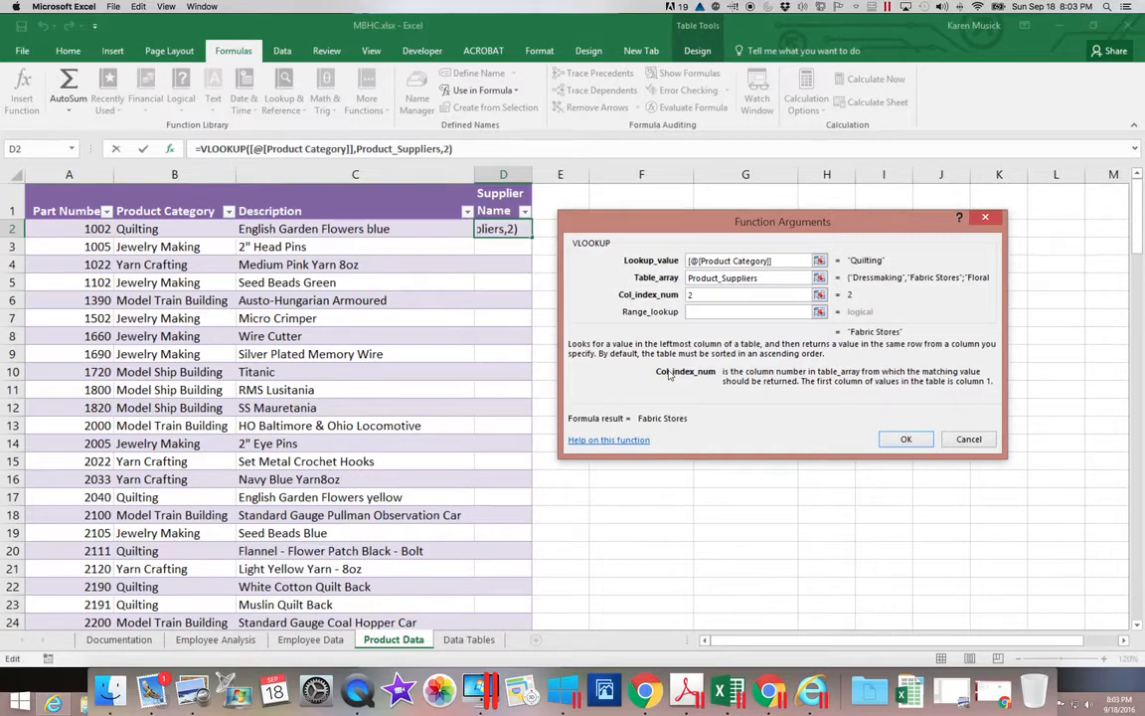
key(Tab)
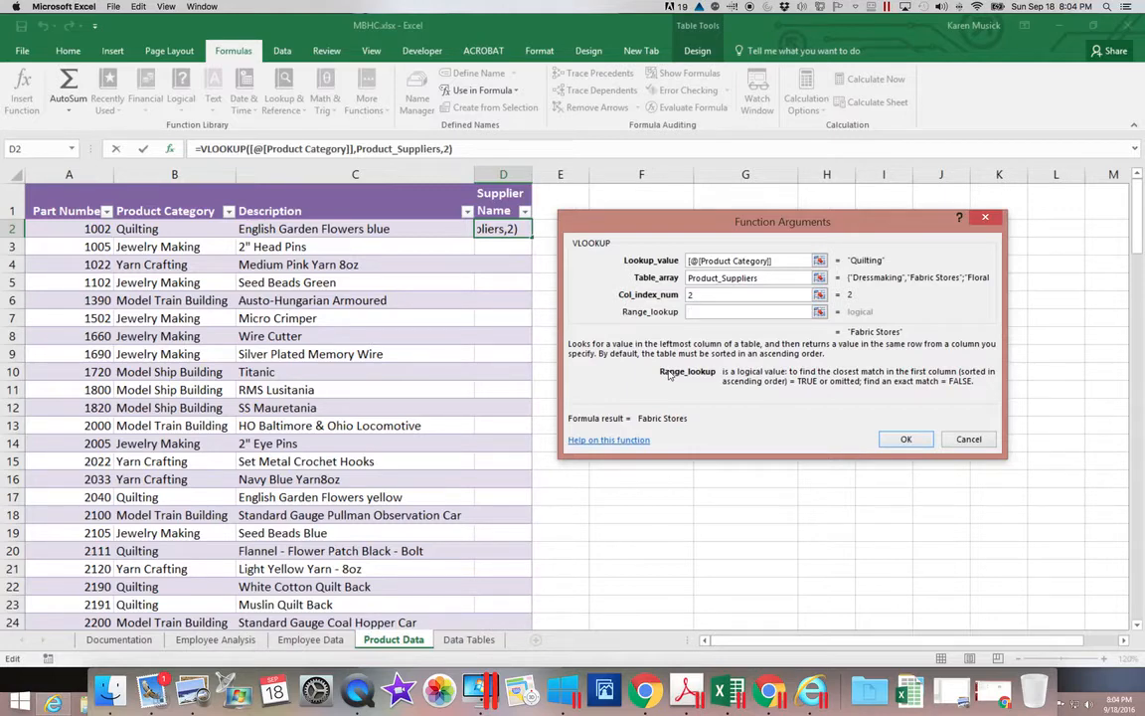
text(false)
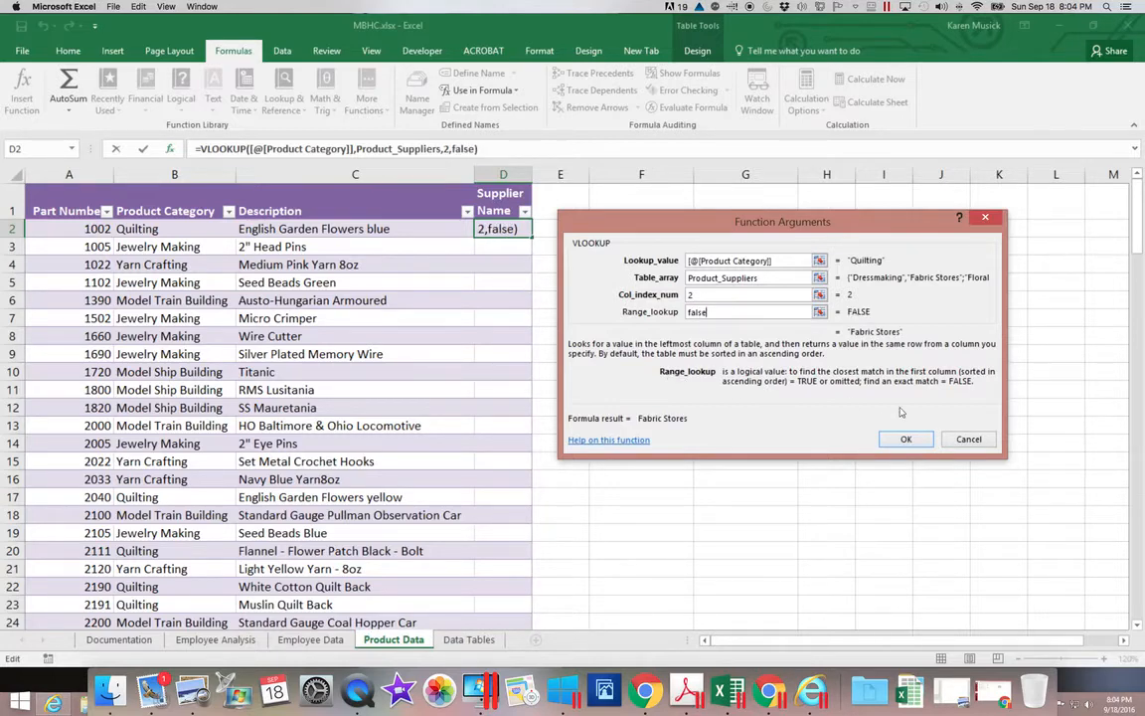
click(916, 445)
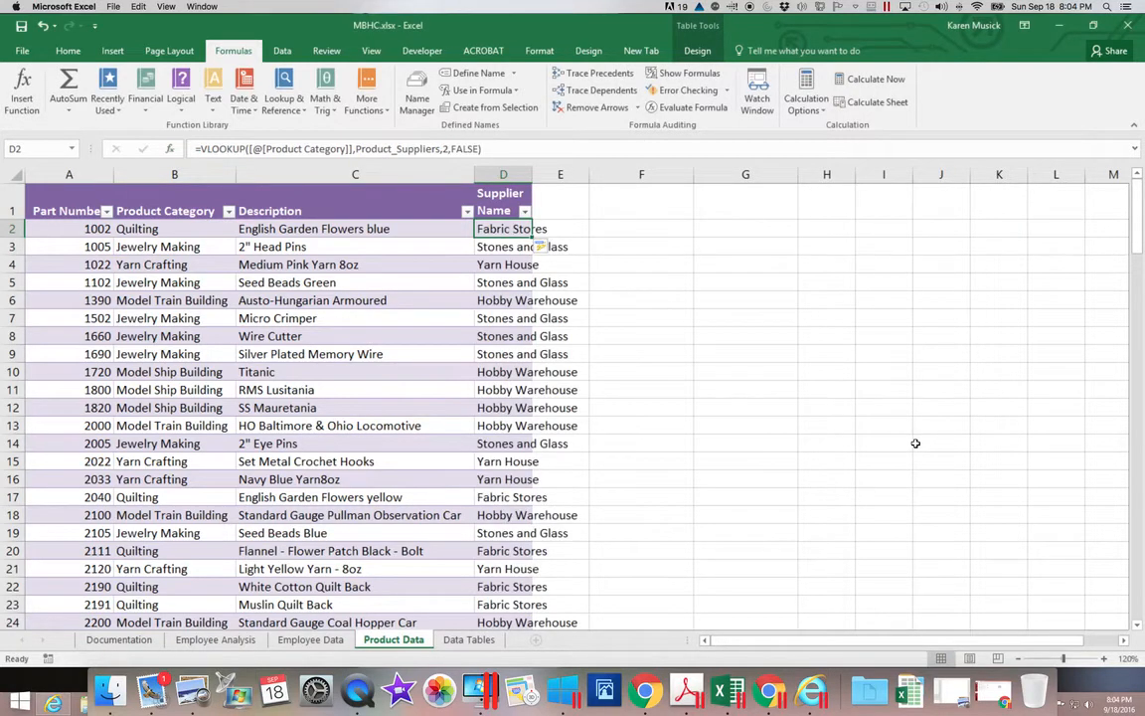
double_click(533, 174)
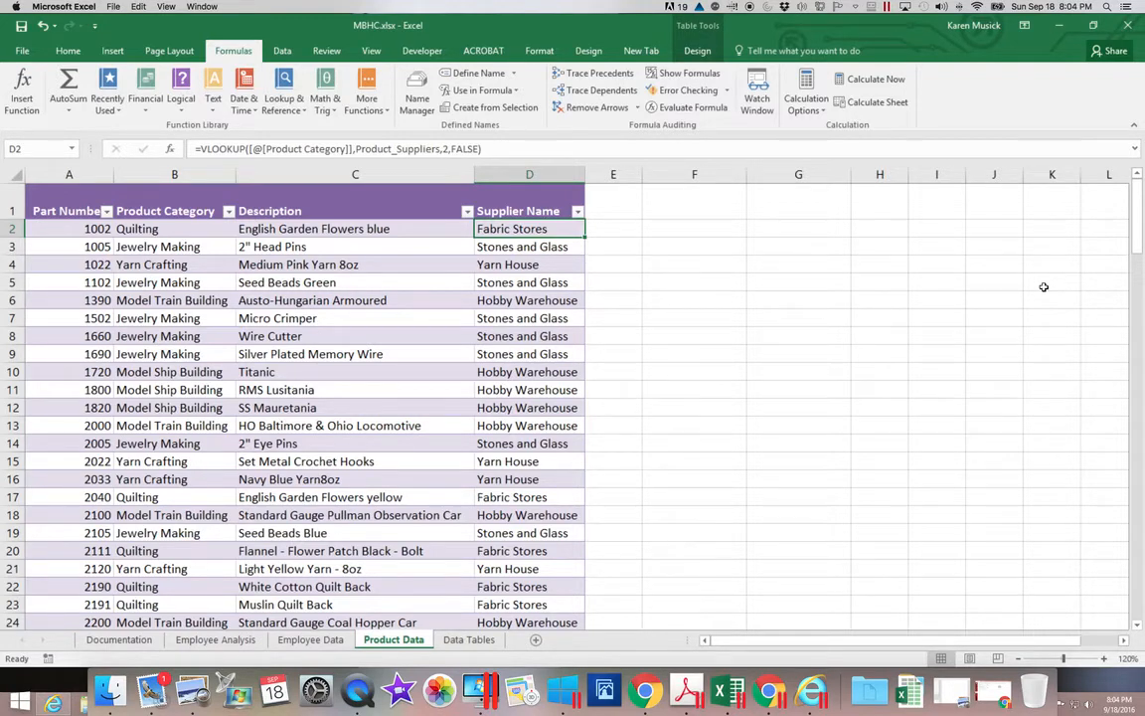
Step: Check the supplier returned for the Yarn Crafting product in row 16 against the Product Suppliers table on the Data Tables sheet
scroll(802, 263, down, 4)
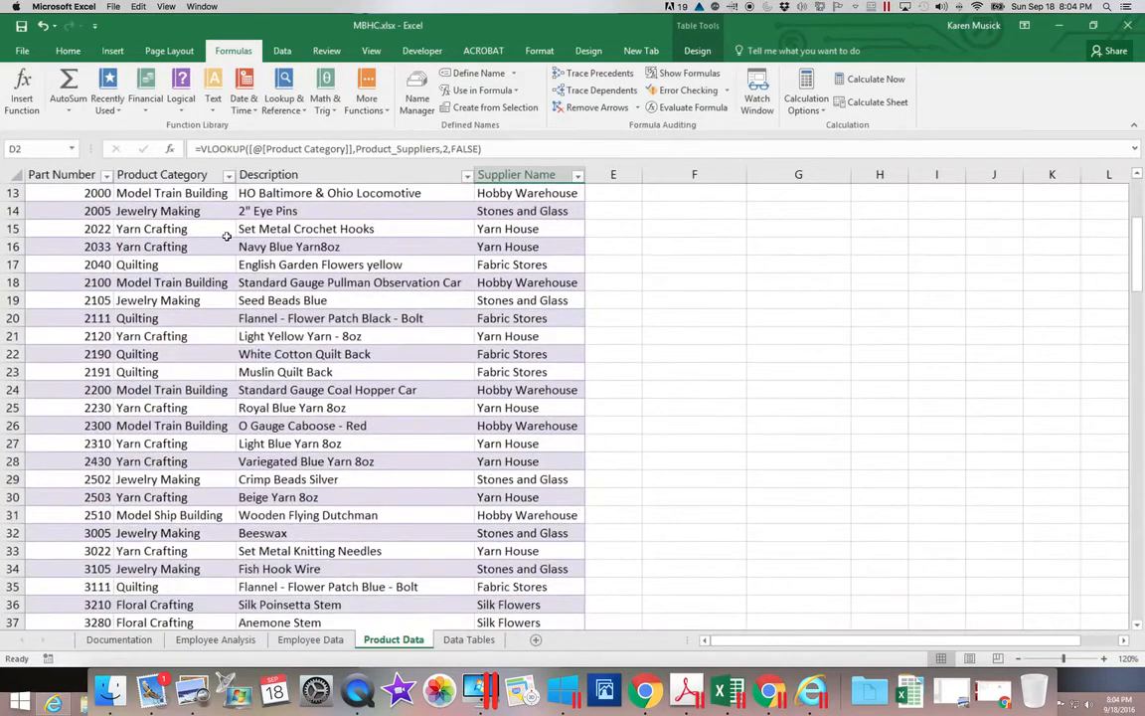
click(187, 247)
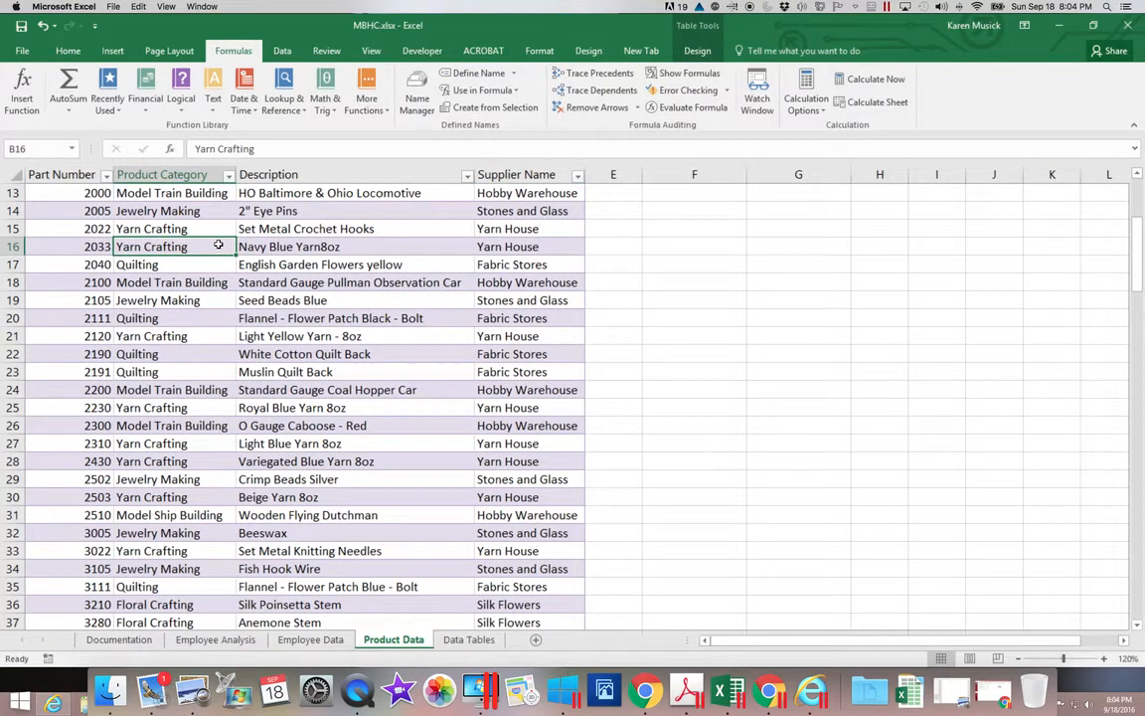
click(454, 641)
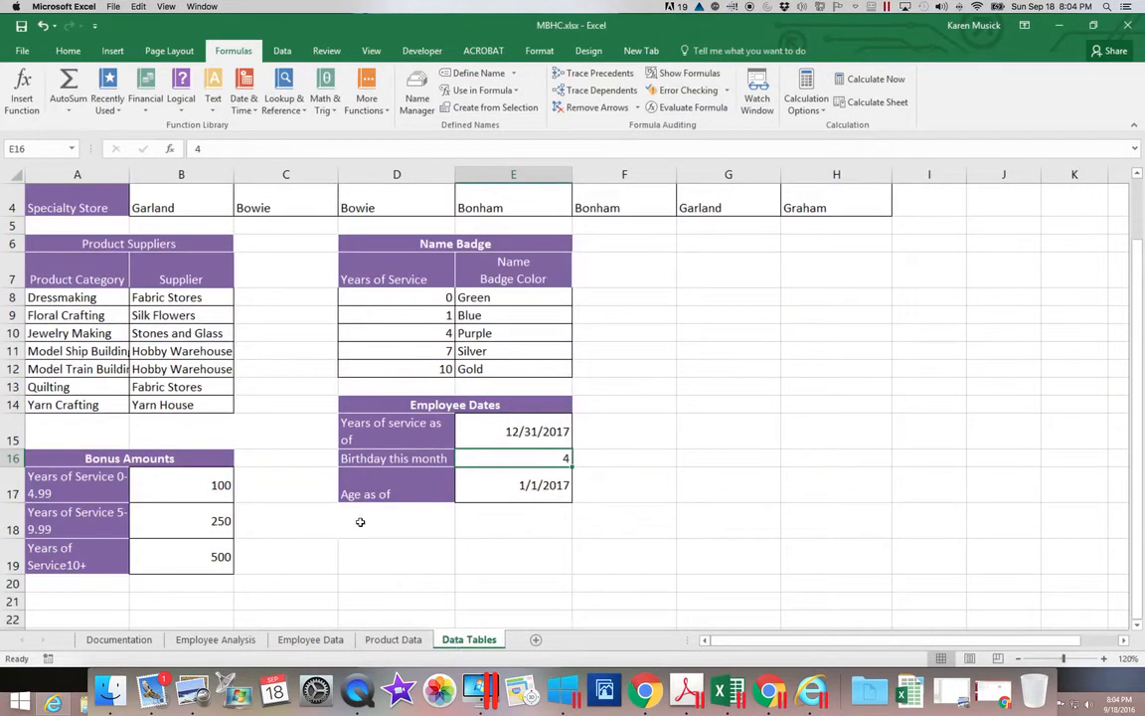
click(101, 404)
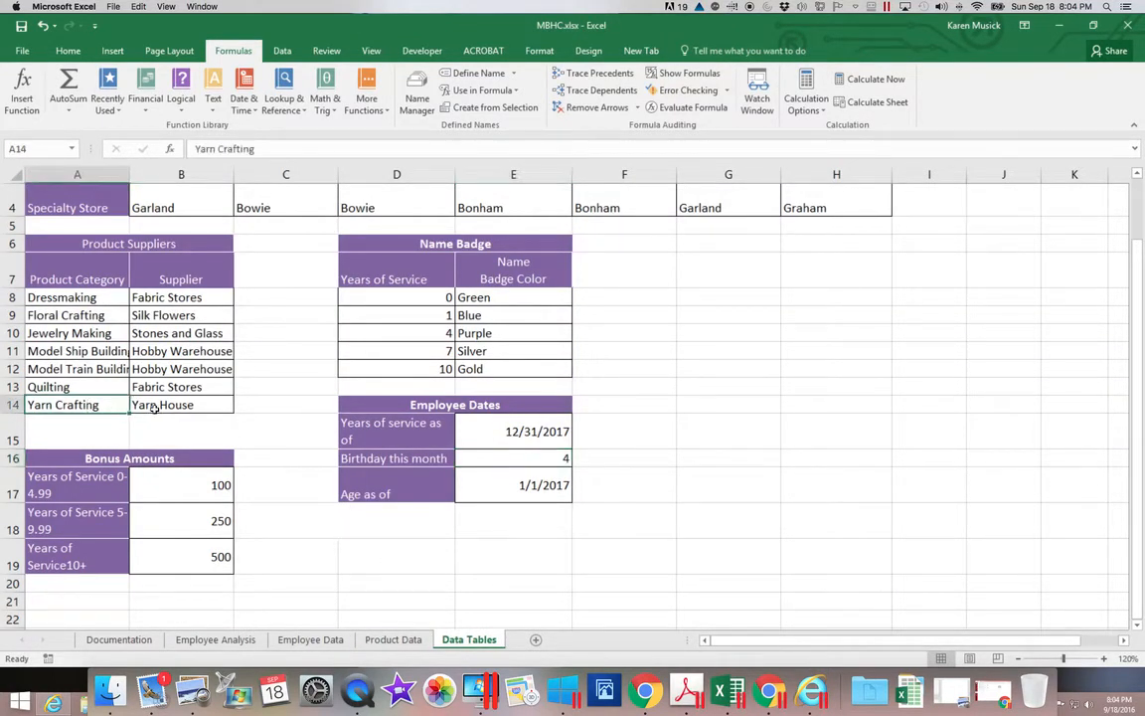
click(157, 407)
click(107, 405)
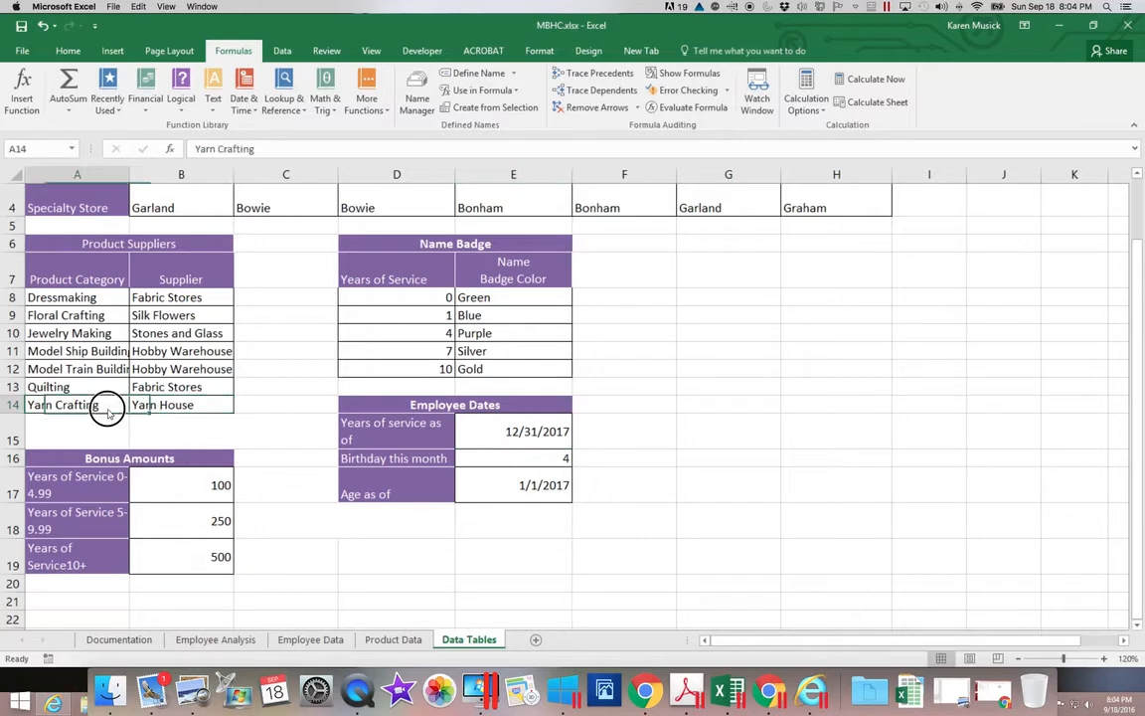
click(155, 410)
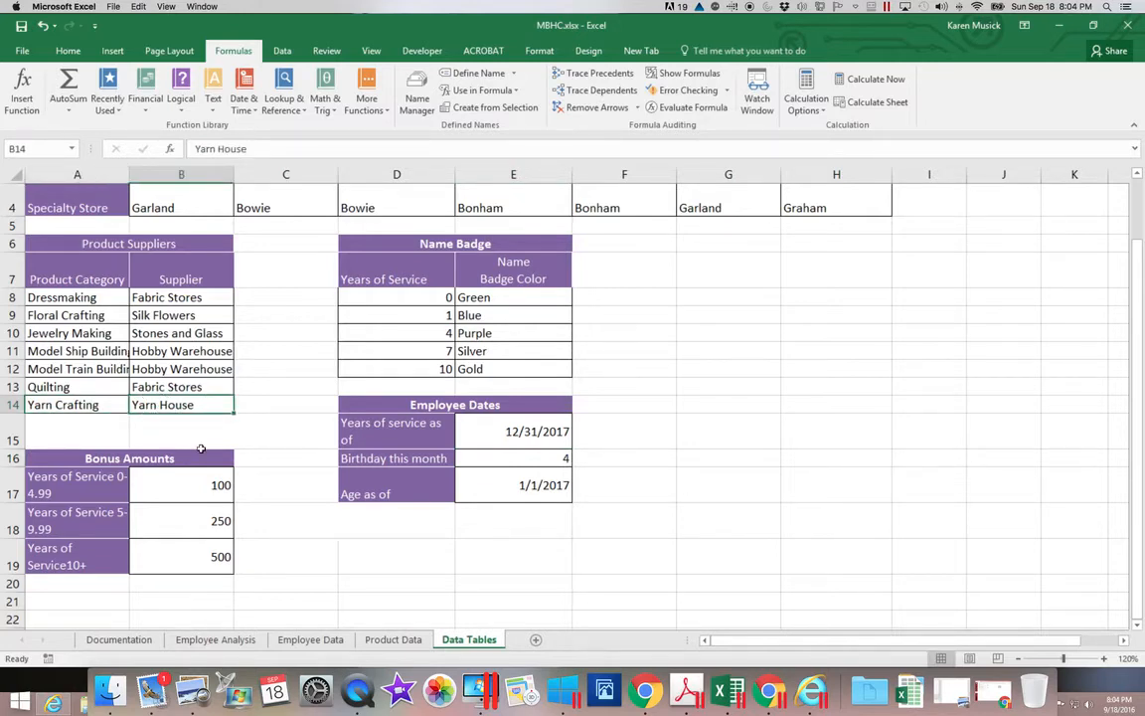
key(ctrl+Page_Up)
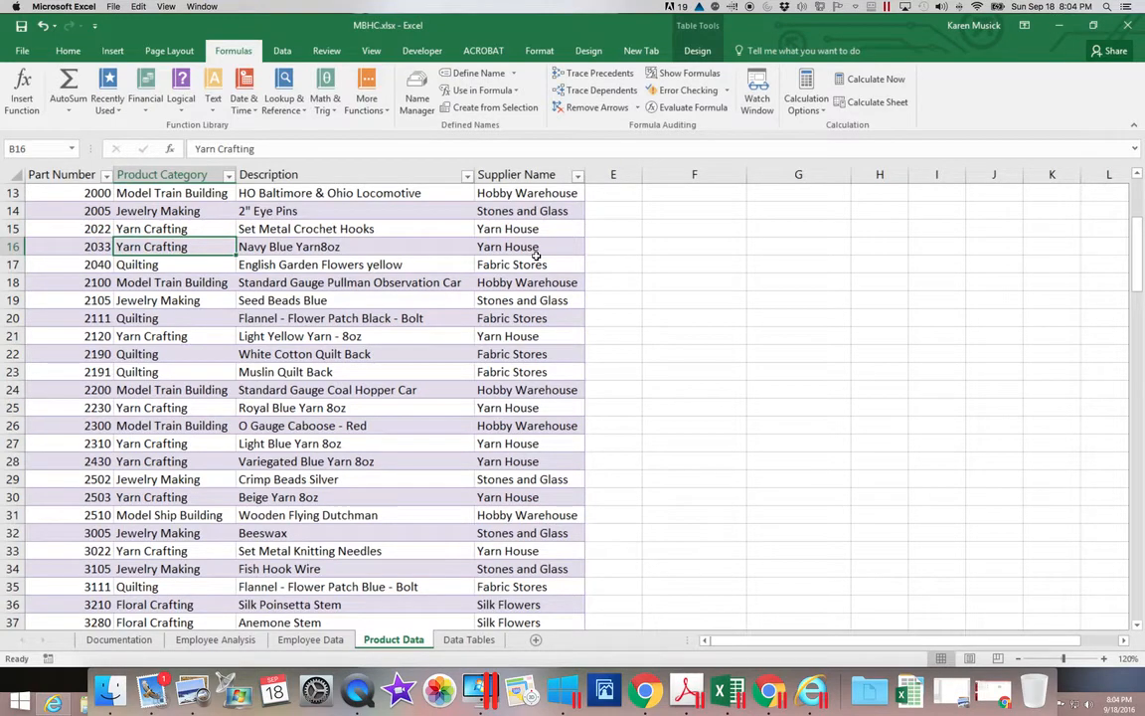
drag(1134, 244, 1133, 197)
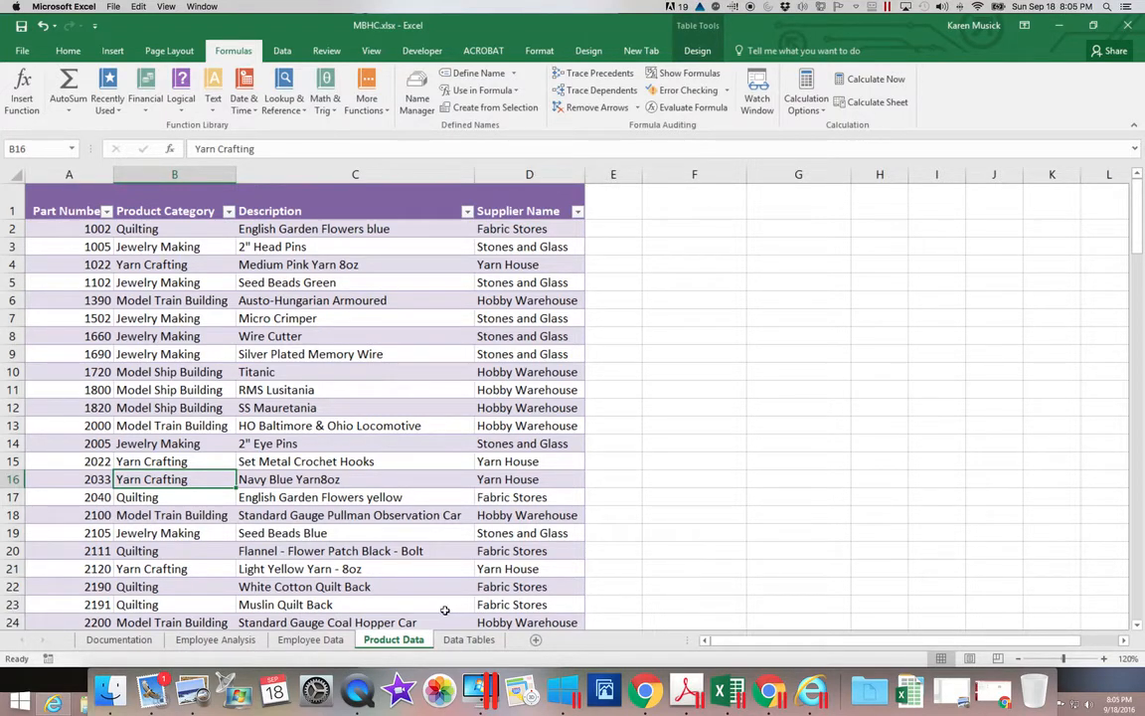
Step: Save the workbook and add a table column headed "Name Badge Color" in cell Q1 of the Employee Data sheet
click(329, 644)
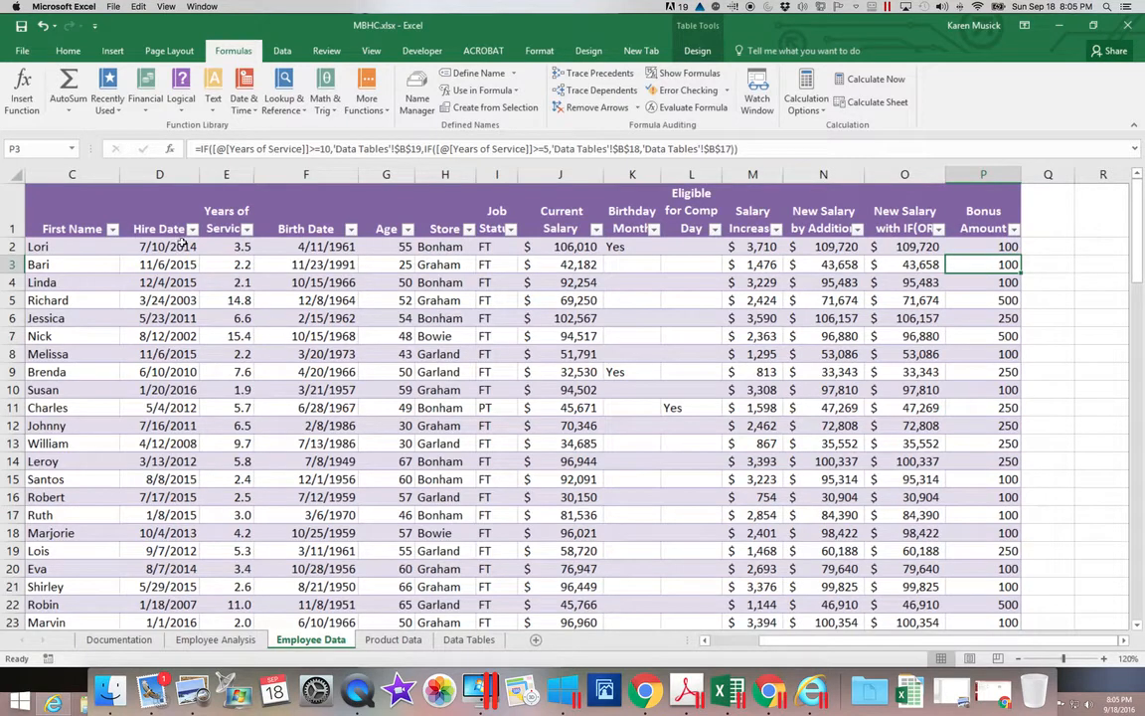
click(21, 30)
click(1123, 641)
click(1123, 641)
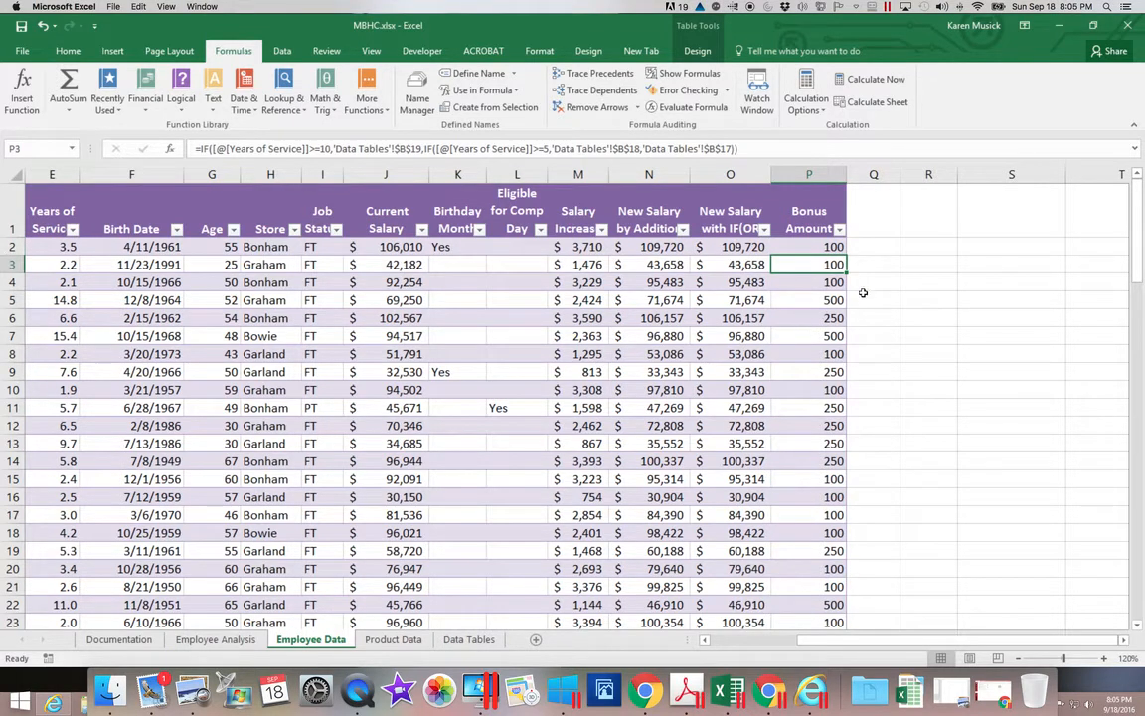
click(877, 224)
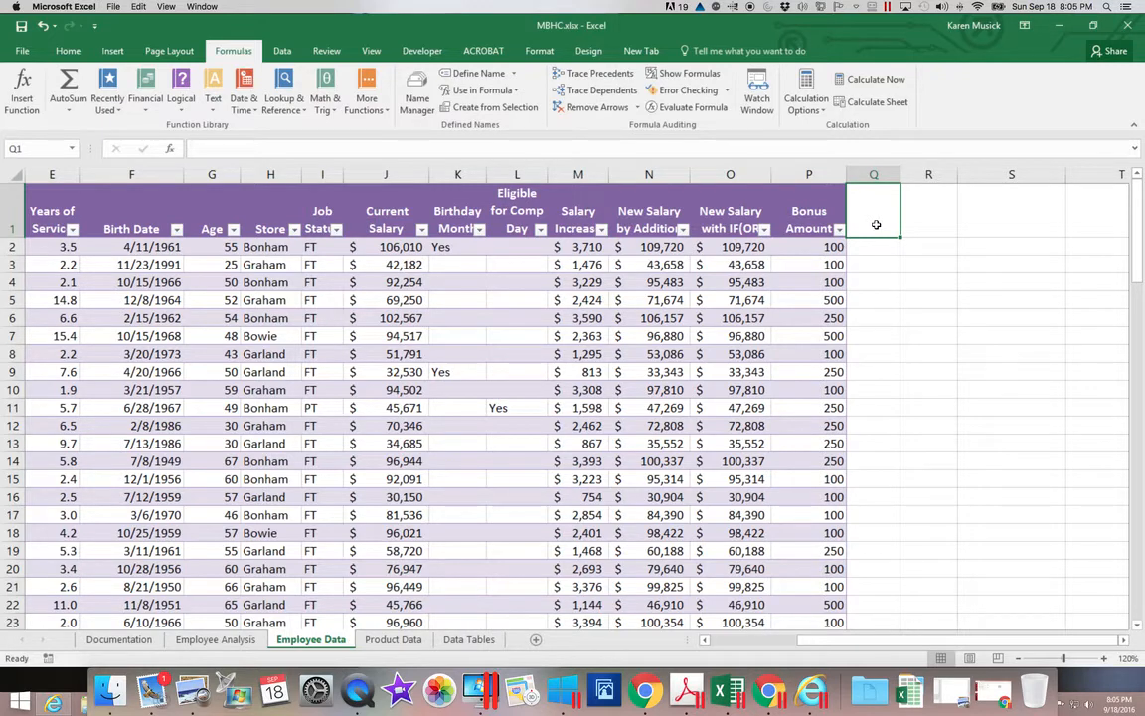
text(Name Bad)
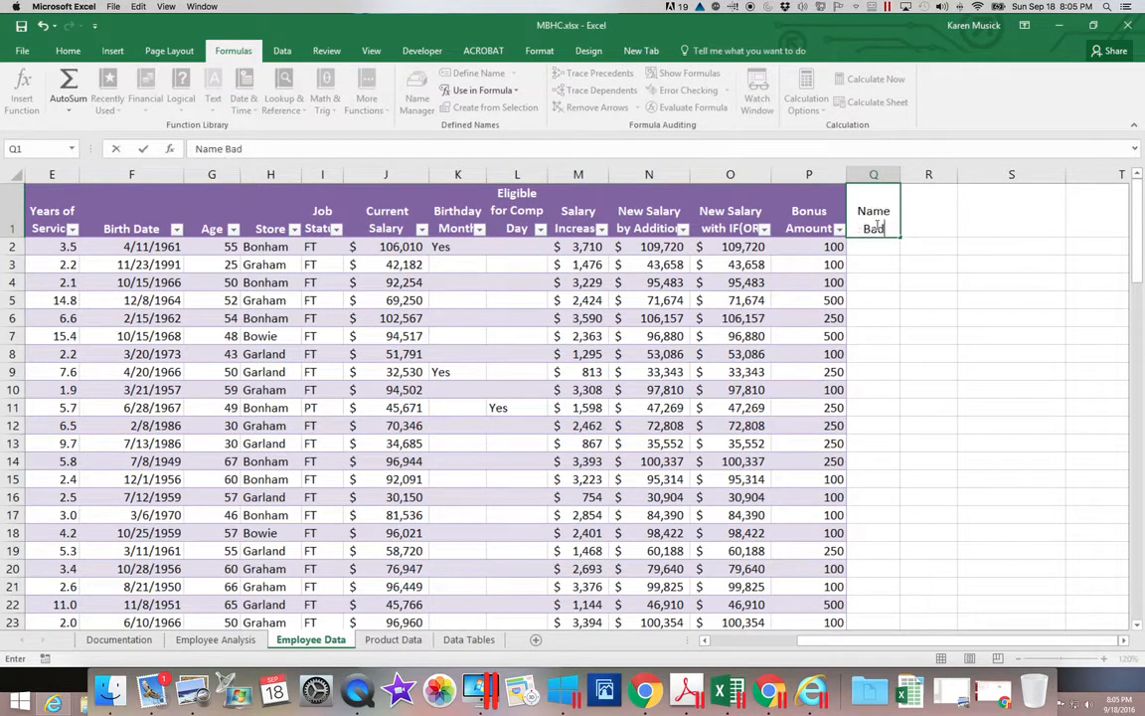
text(ge Color)
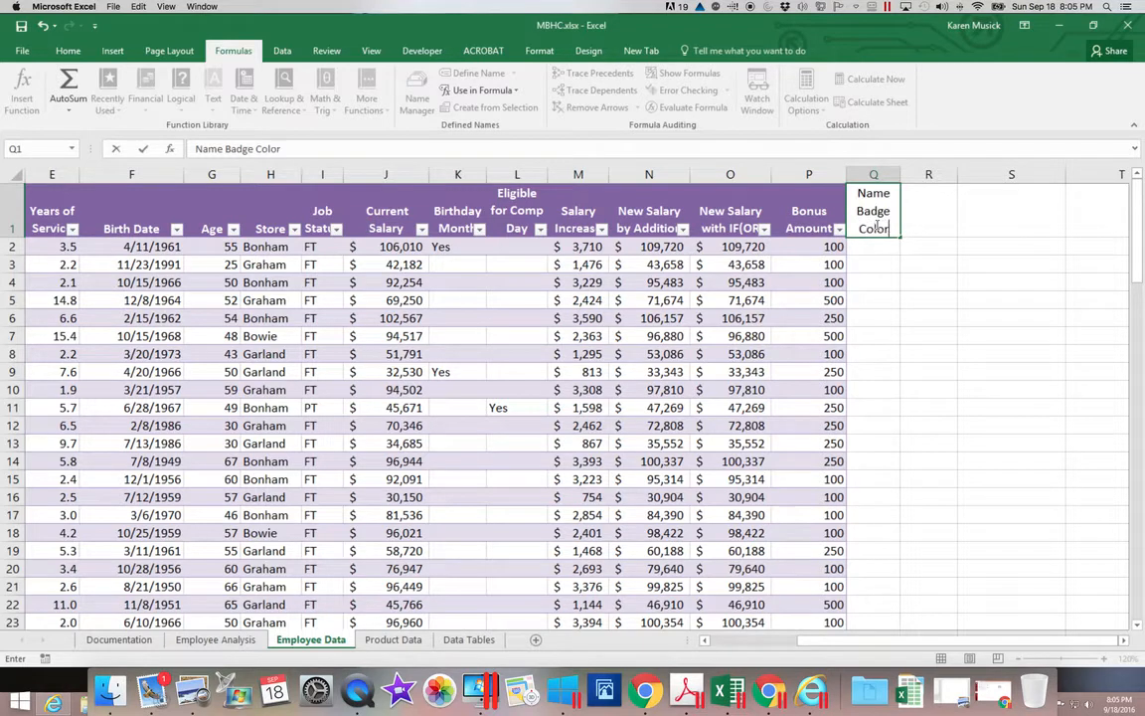
key(Return)
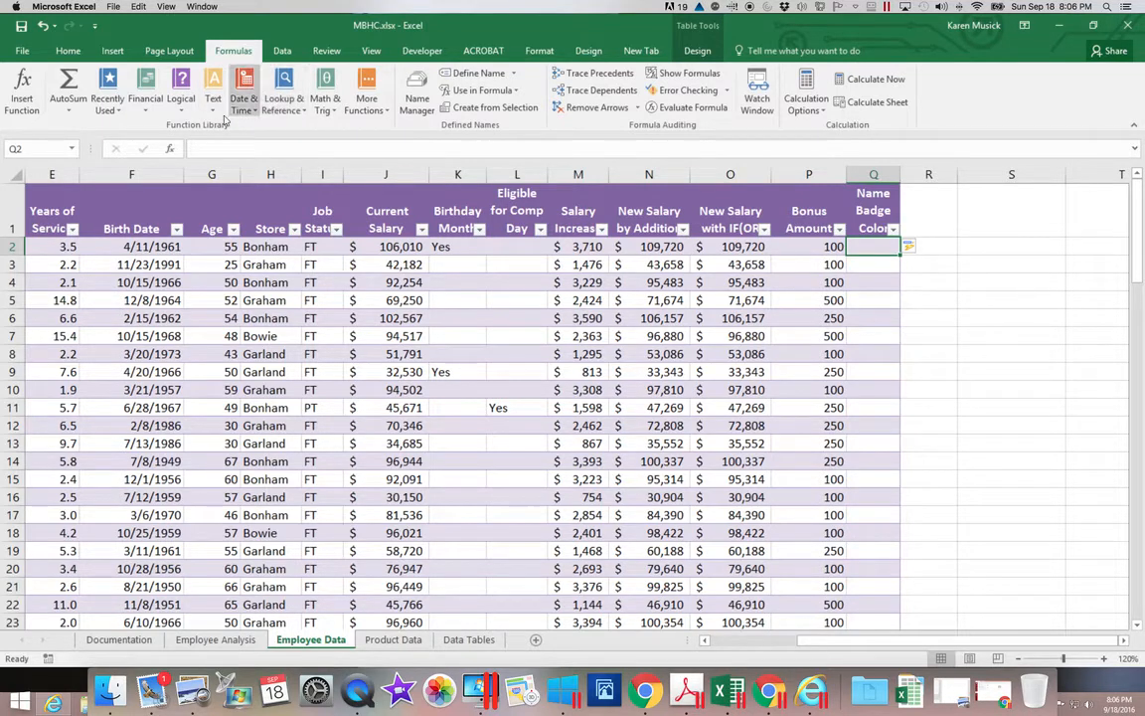
Step: Insert a VLOOKUP function in cell Q2 with the Years of Service in E2 as its lookup value
click(303, 112)
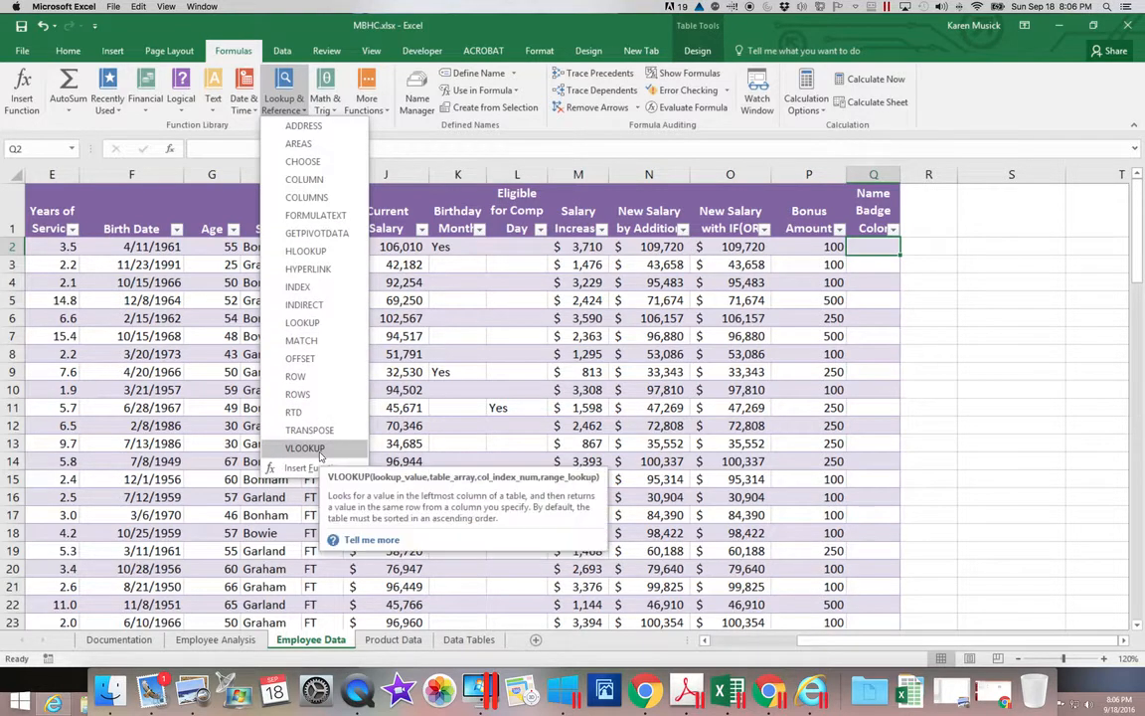
click(318, 452)
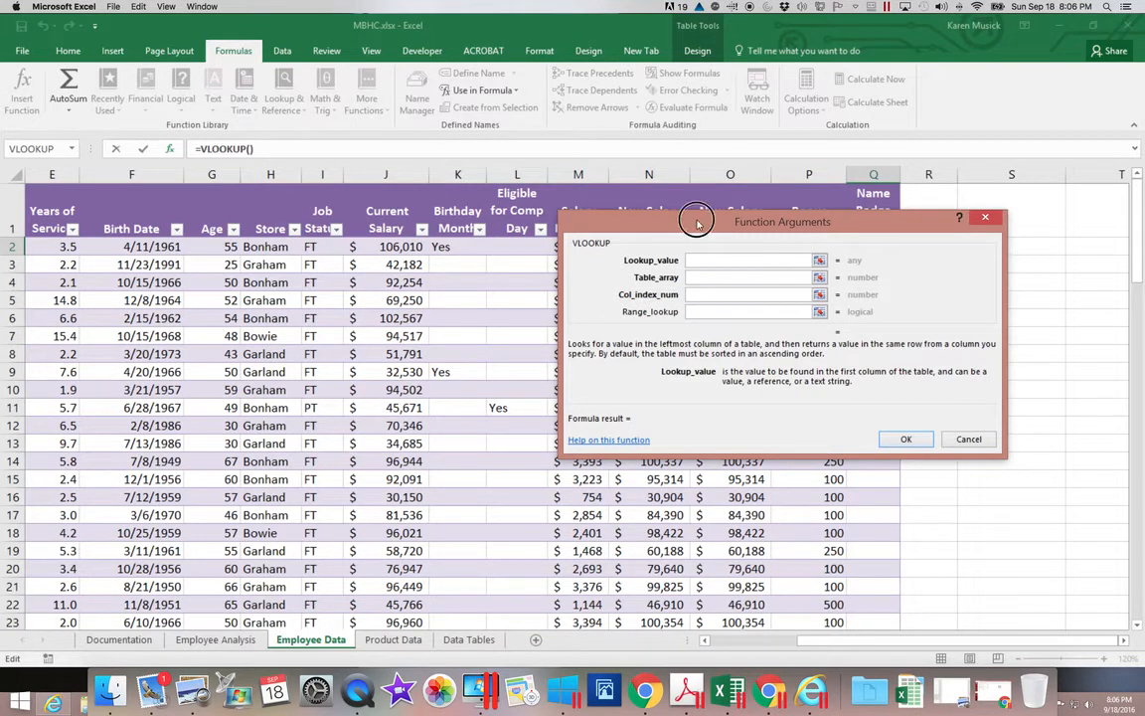
drag(696, 222, 705, 298)
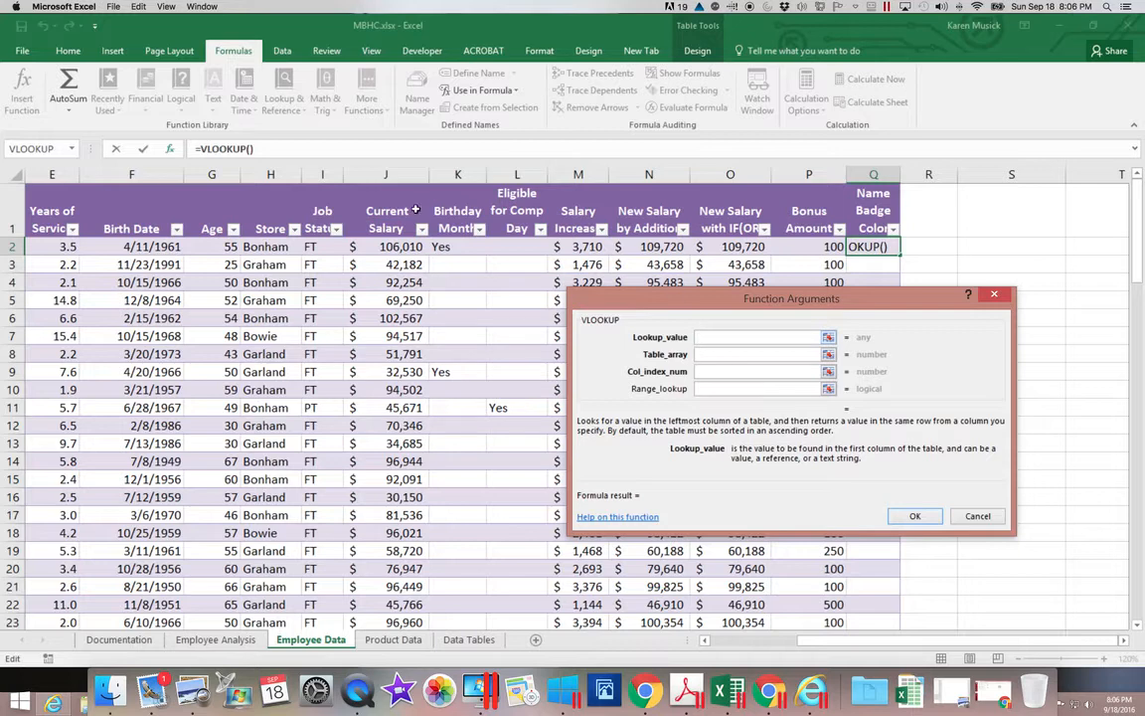
click(62, 247)
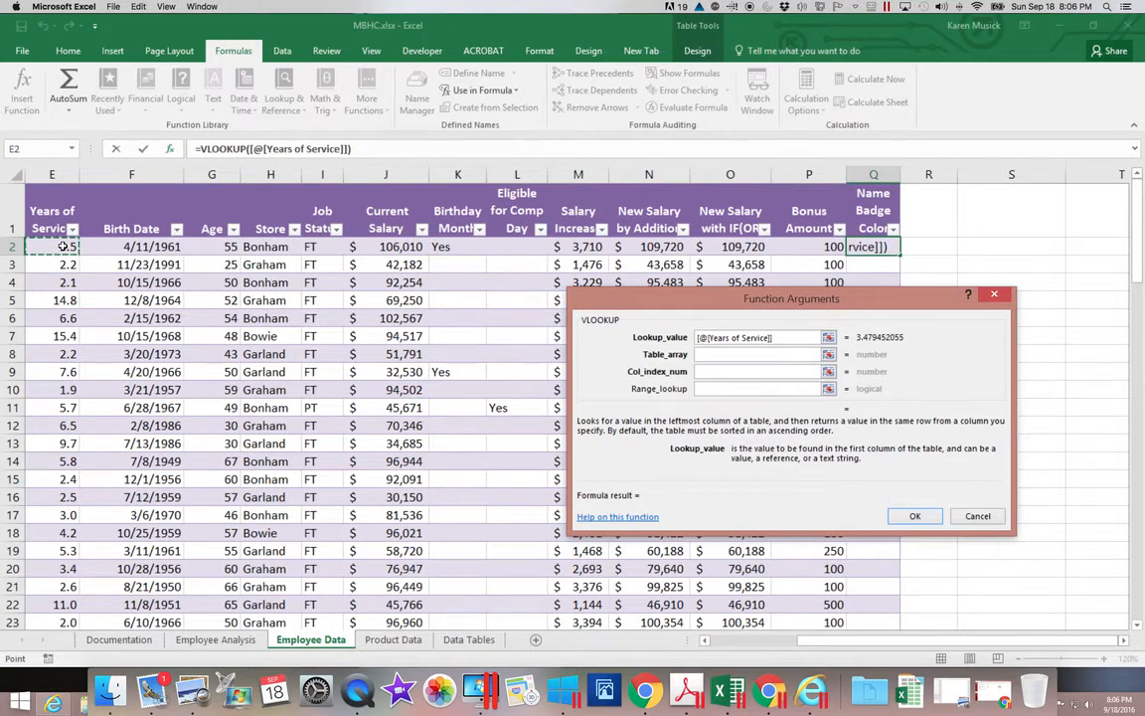
Step: Set the VLOOKUP table array to the Name_Badge range D8:E12 on the Data Tables sheet
key(Tab)
key(Tab)
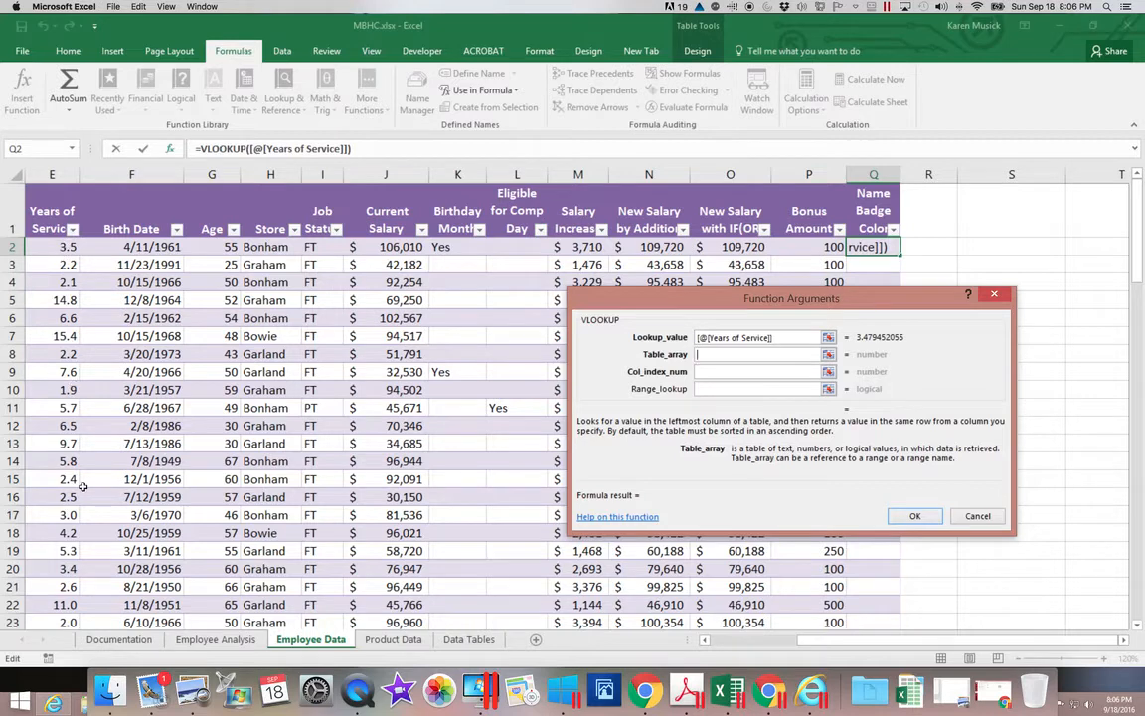
click(488, 642)
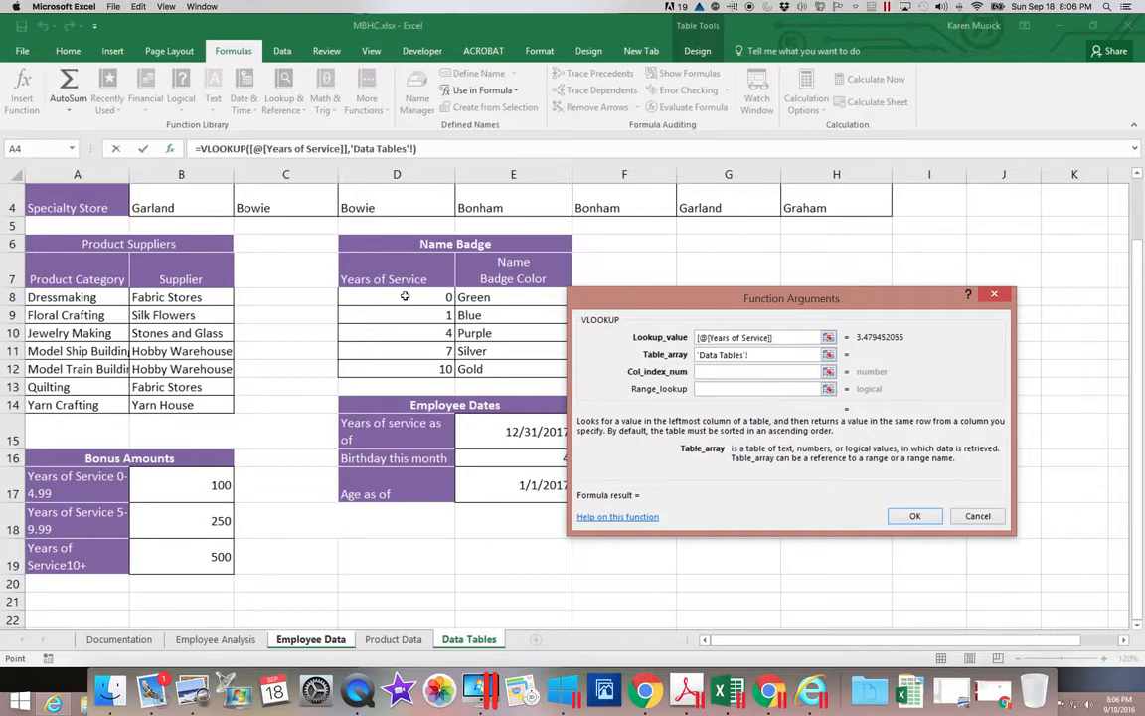
drag(405, 296, 483, 369)
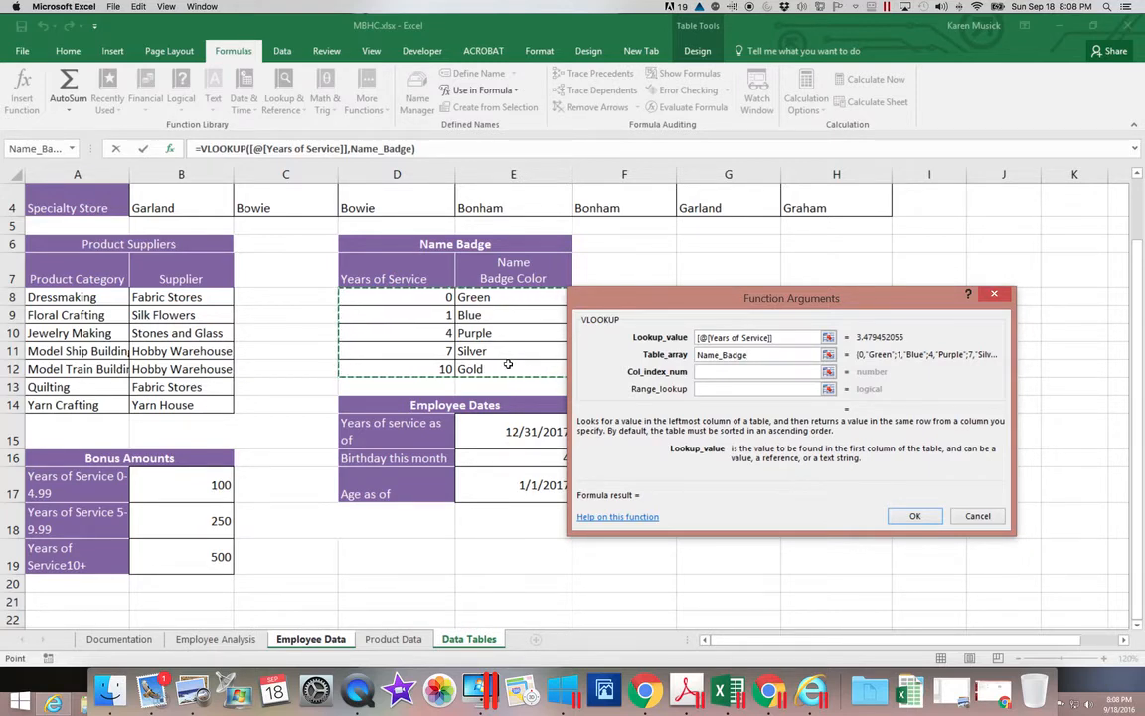
Step: Complete the Name Badge Color VLOOKUP with column index 2, leaving the range lookup empty for a closest match
click(719, 374)
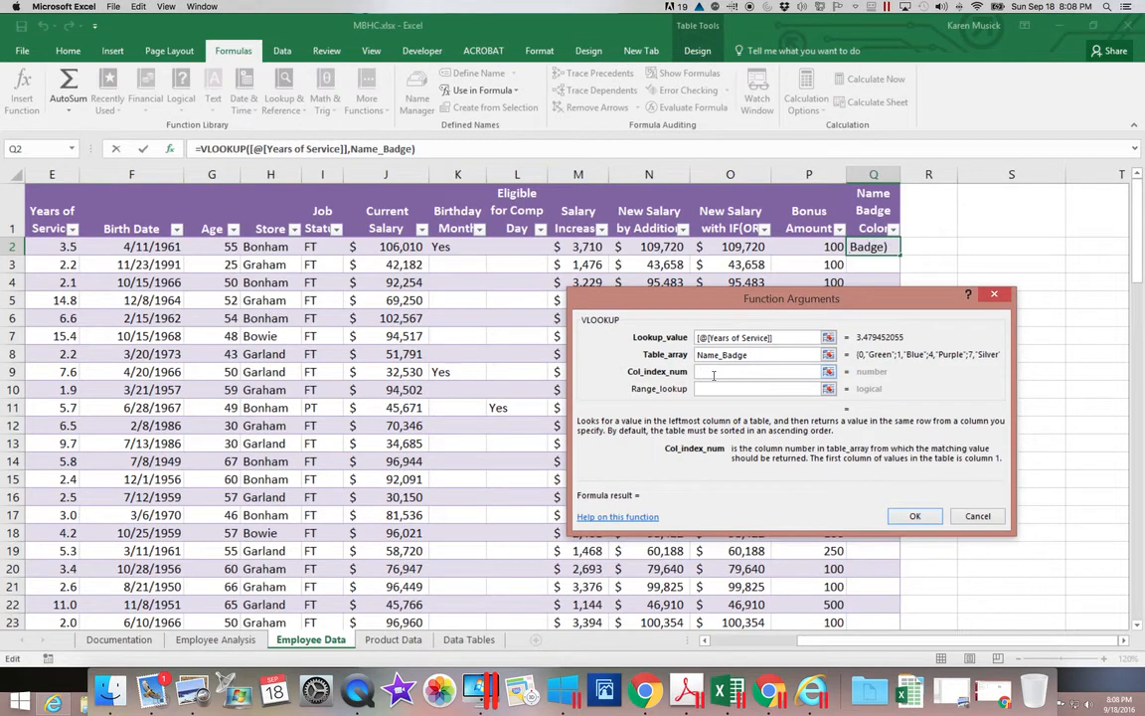
text(2)
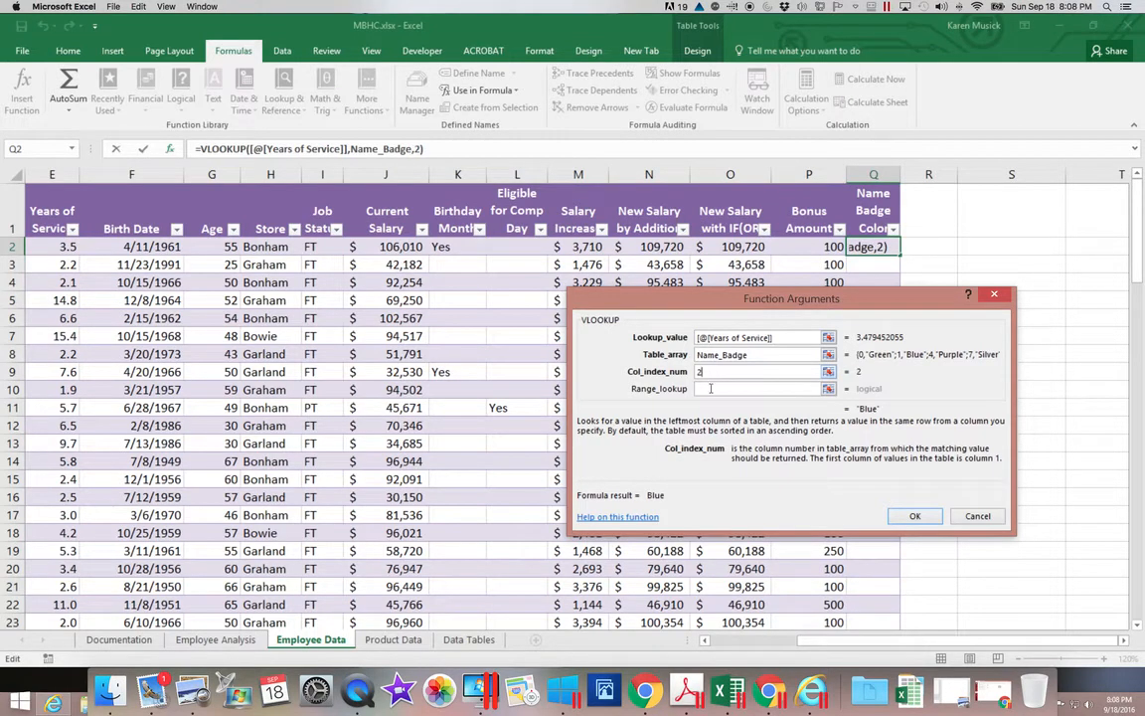
click(722, 388)
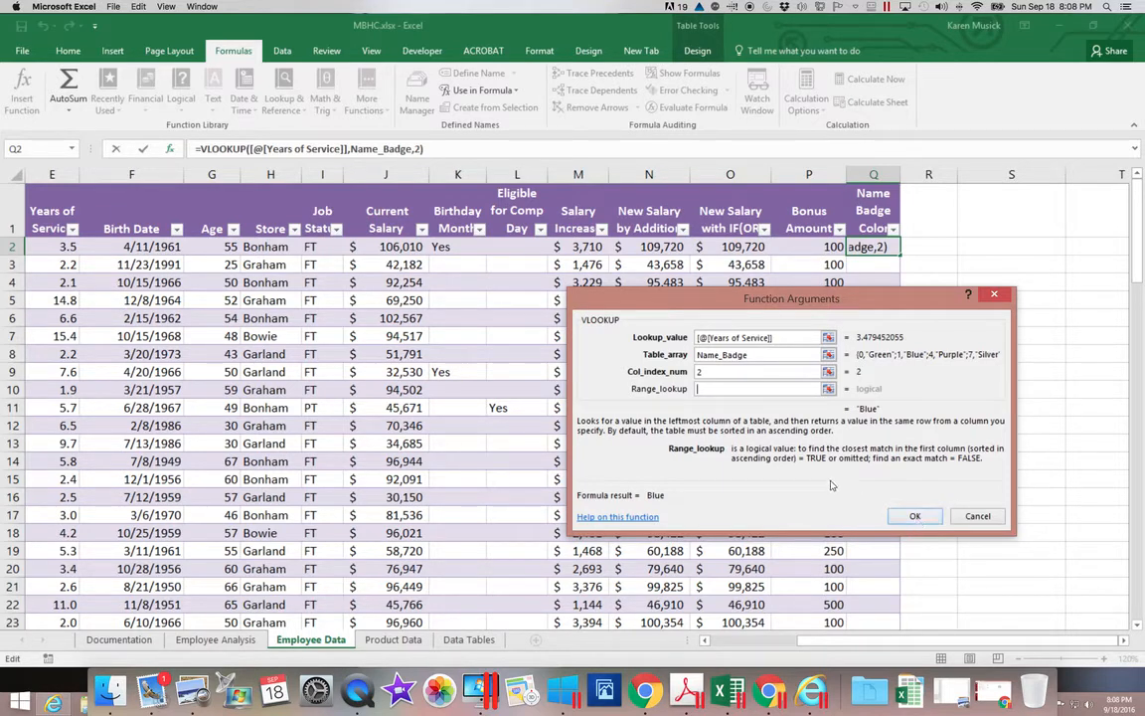
click(913, 515)
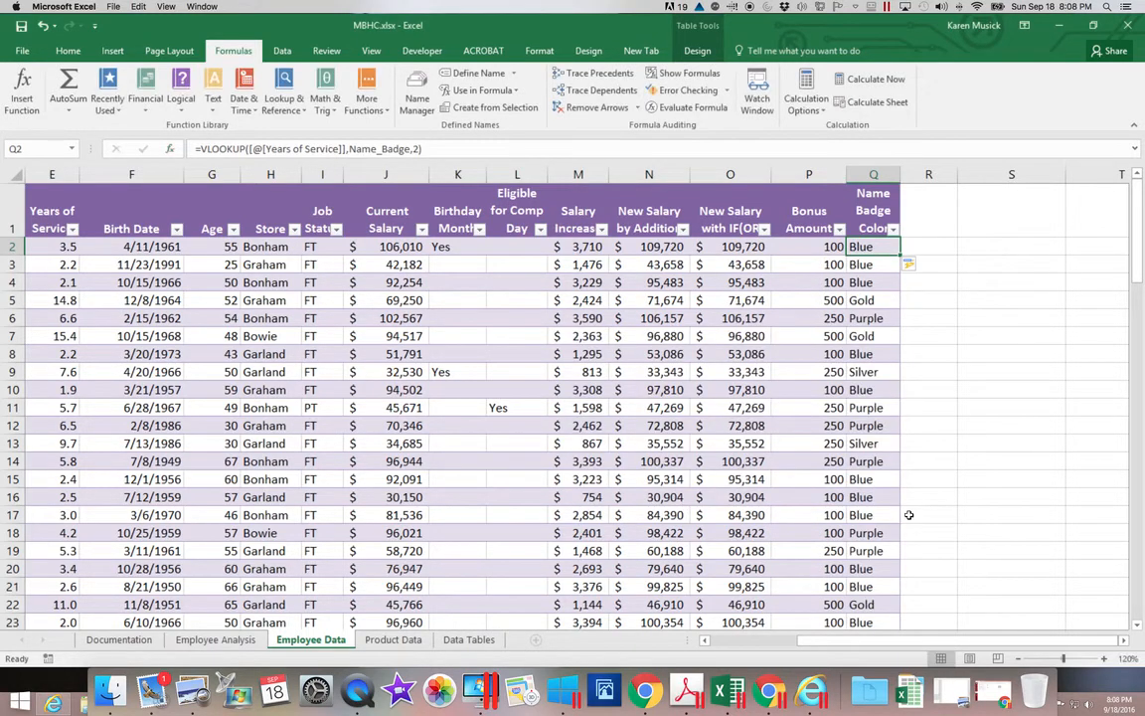
Step: Check the Name Badge Color for the years of service in E4 against the Name Badge table on Data Tables
scroll(909, 515, left, 5)
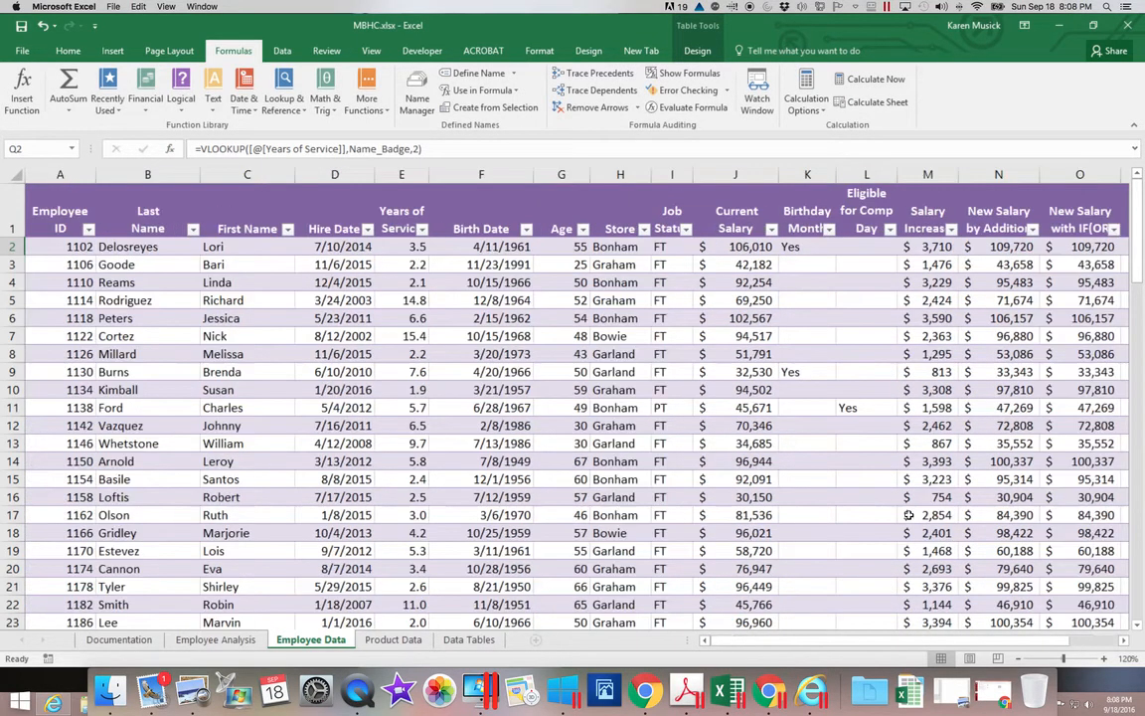
scroll(967, 639, right, 3)
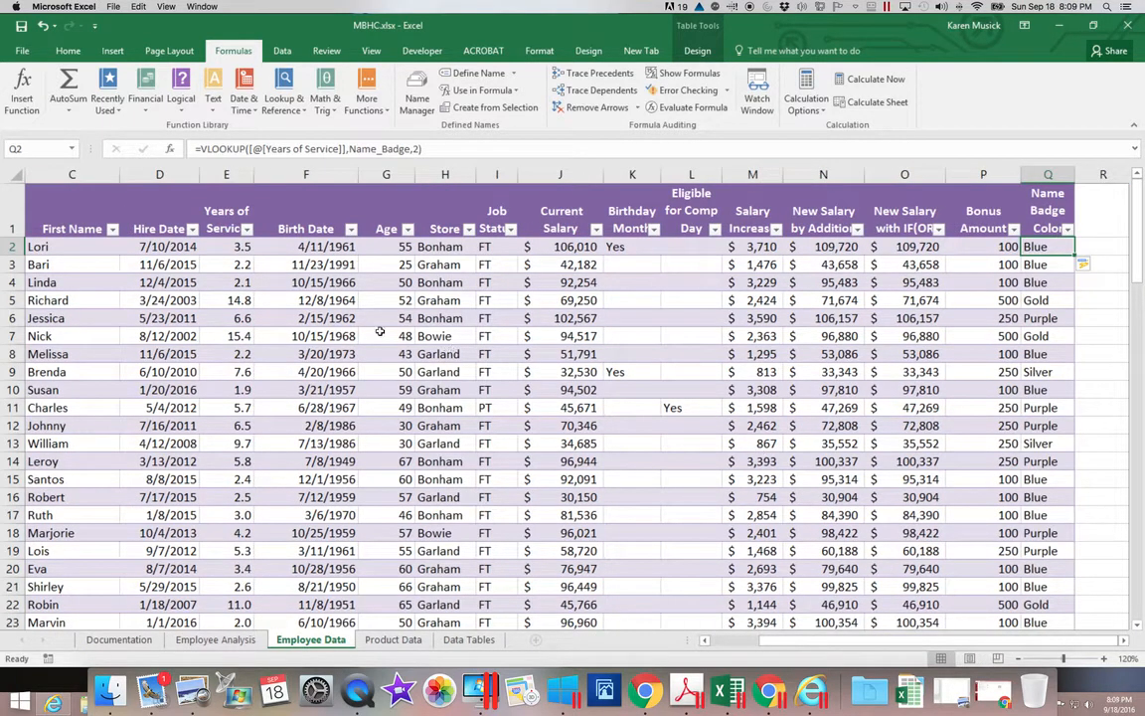
click(233, 279)
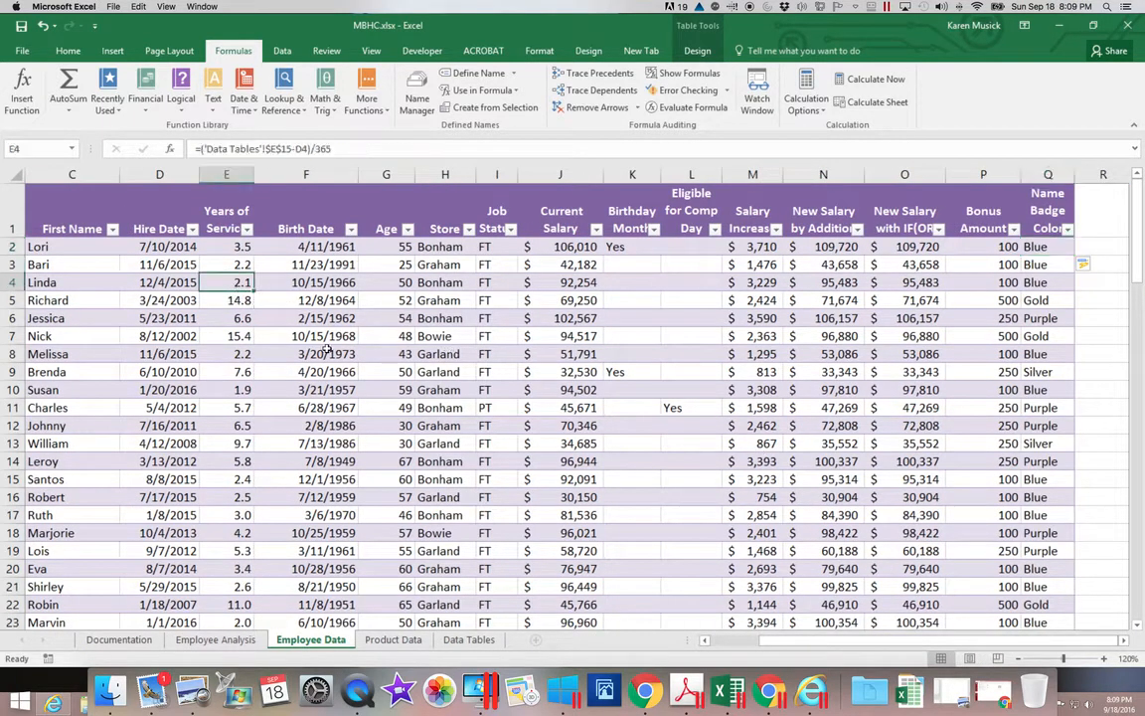
click(472, 641)
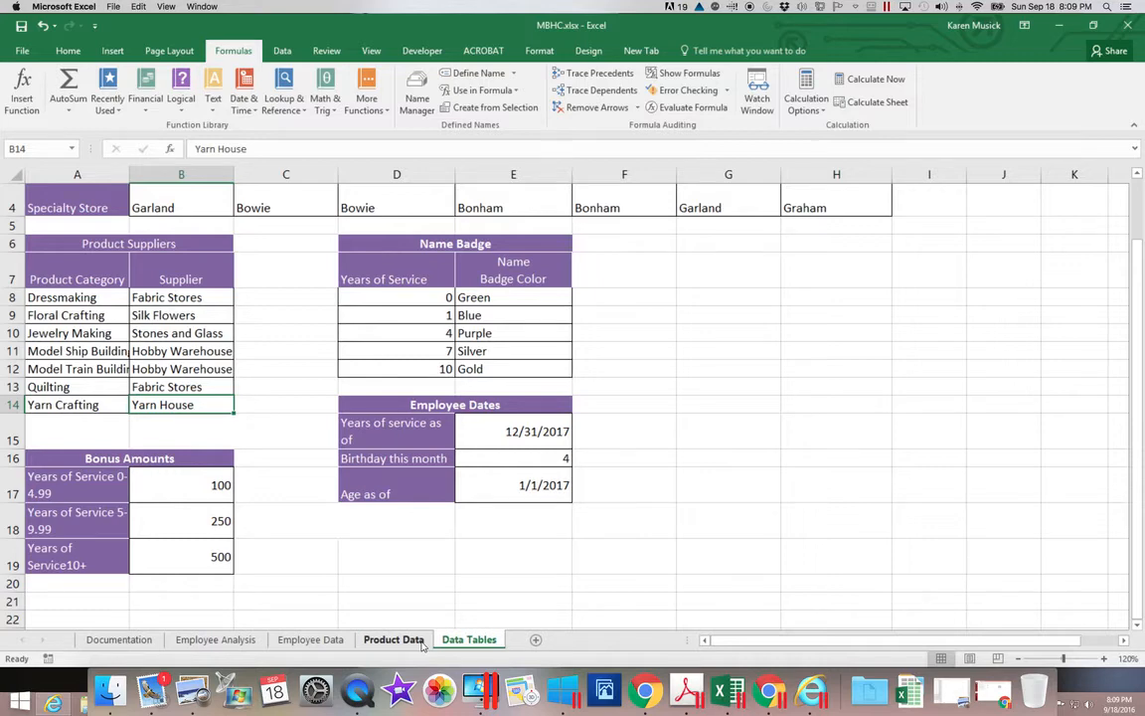
Step: Check the row 13 employee's years of service on Employee Data against the Name Badge table on Data Tables
click(423, 641)
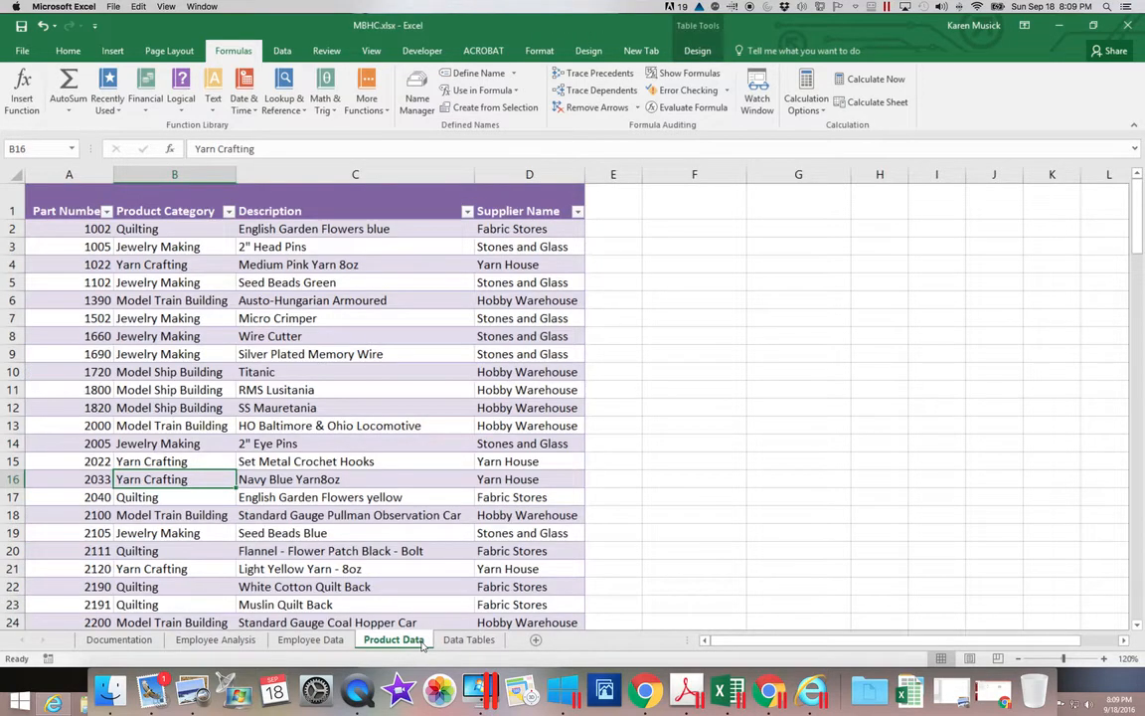
click(336, 642)
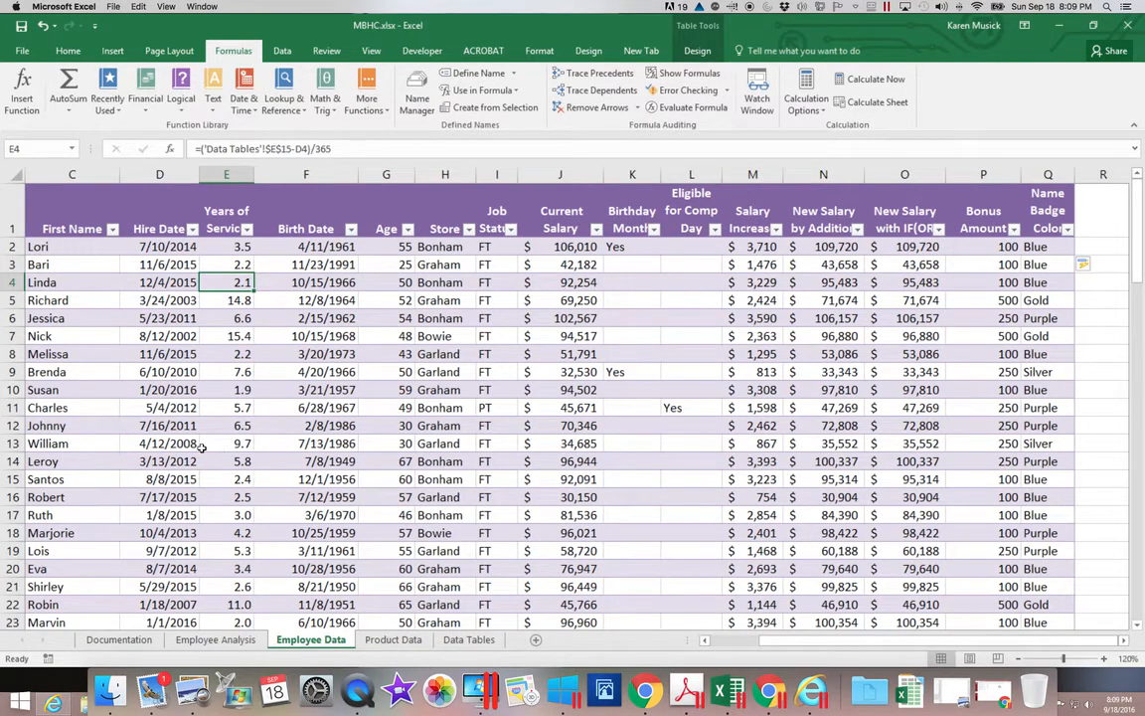
click(17, 444)
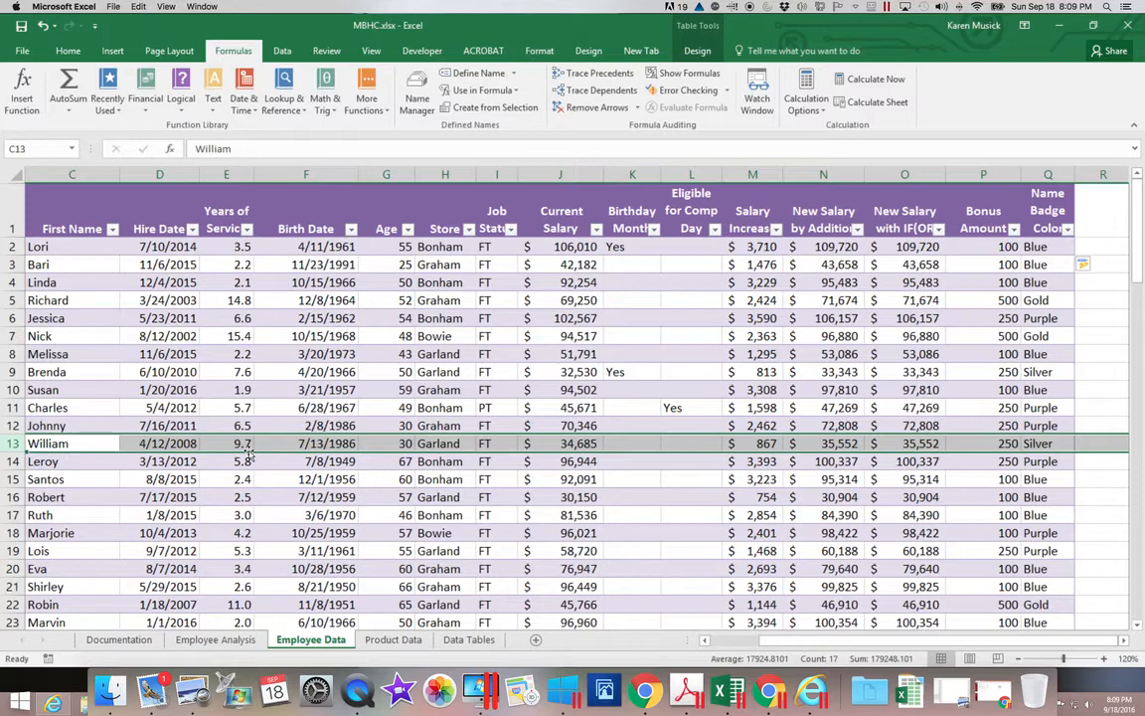
click(469, 640)
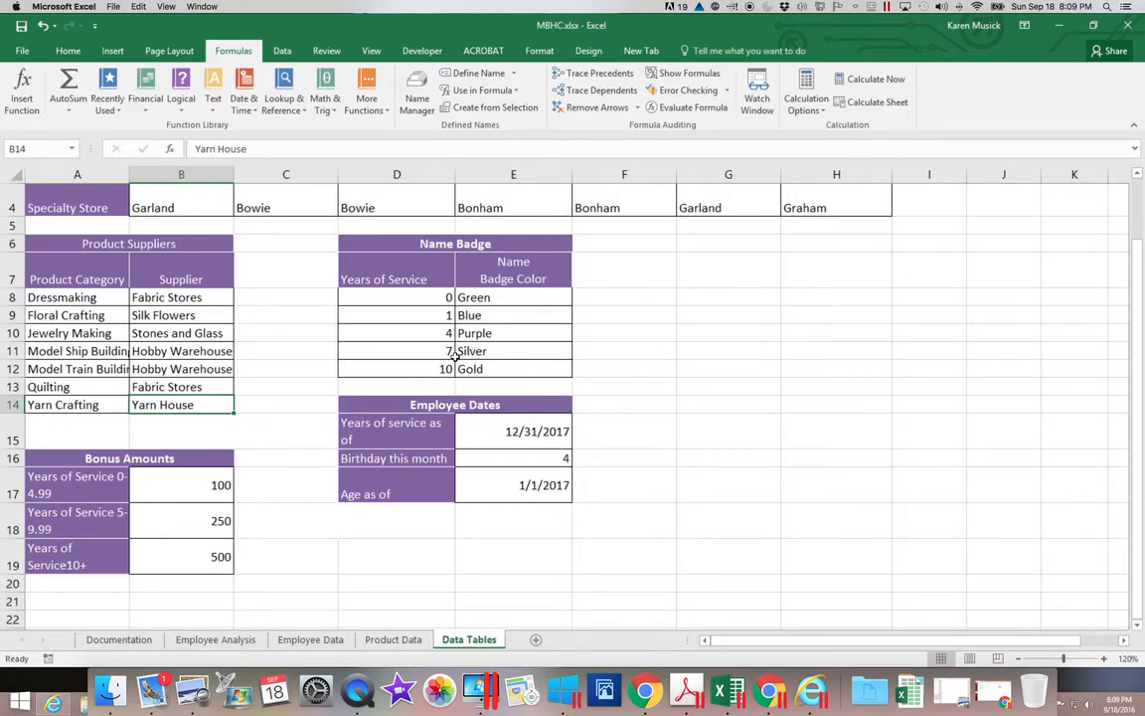
click(306, 642)
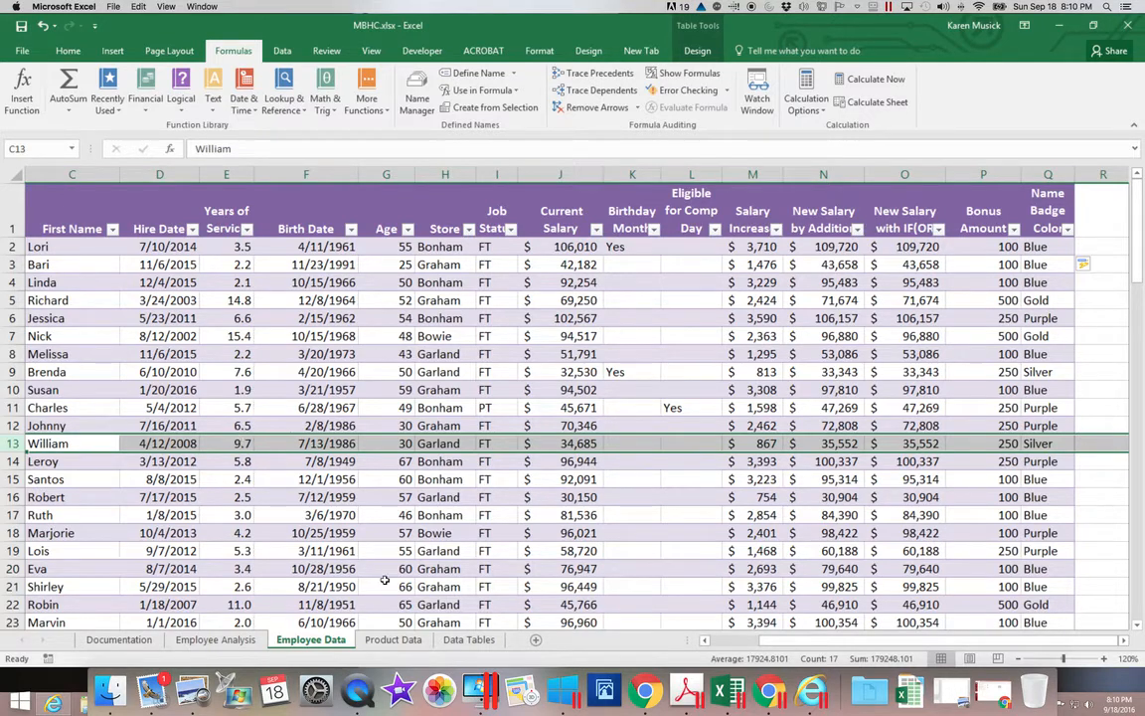
Step: Examine how the years-of-service thresholds in D8:D12 of the Name Badge table on Data Tables map to the badge colors
click(468, 641)
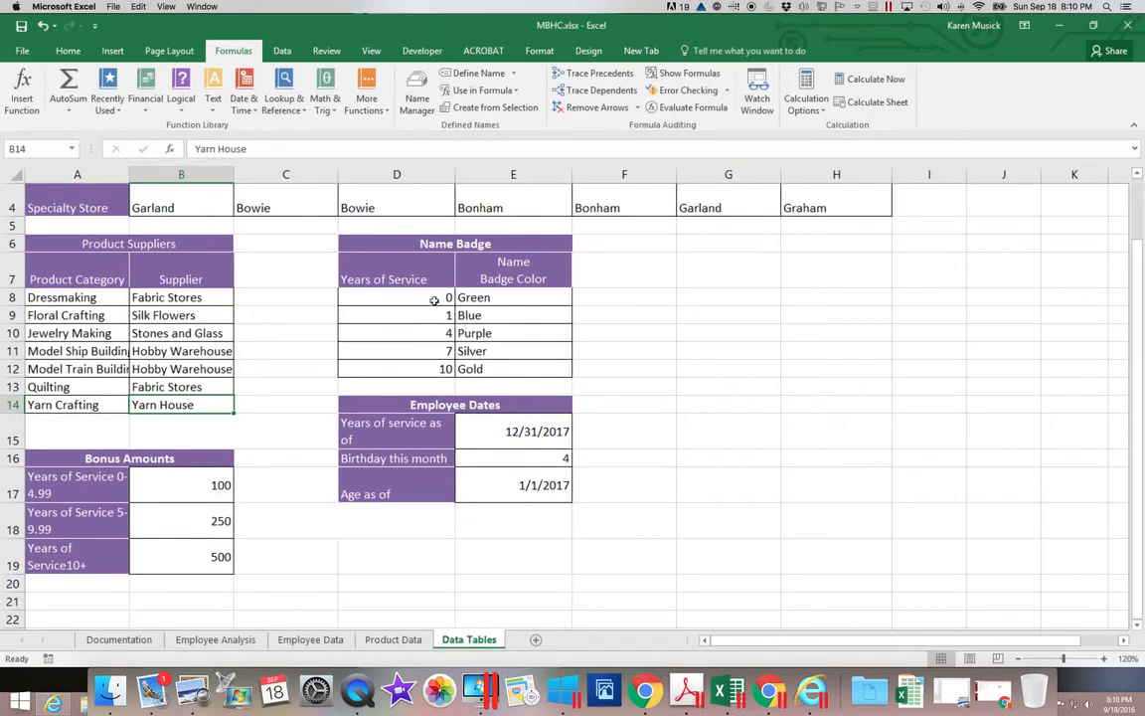
click(429, 298)
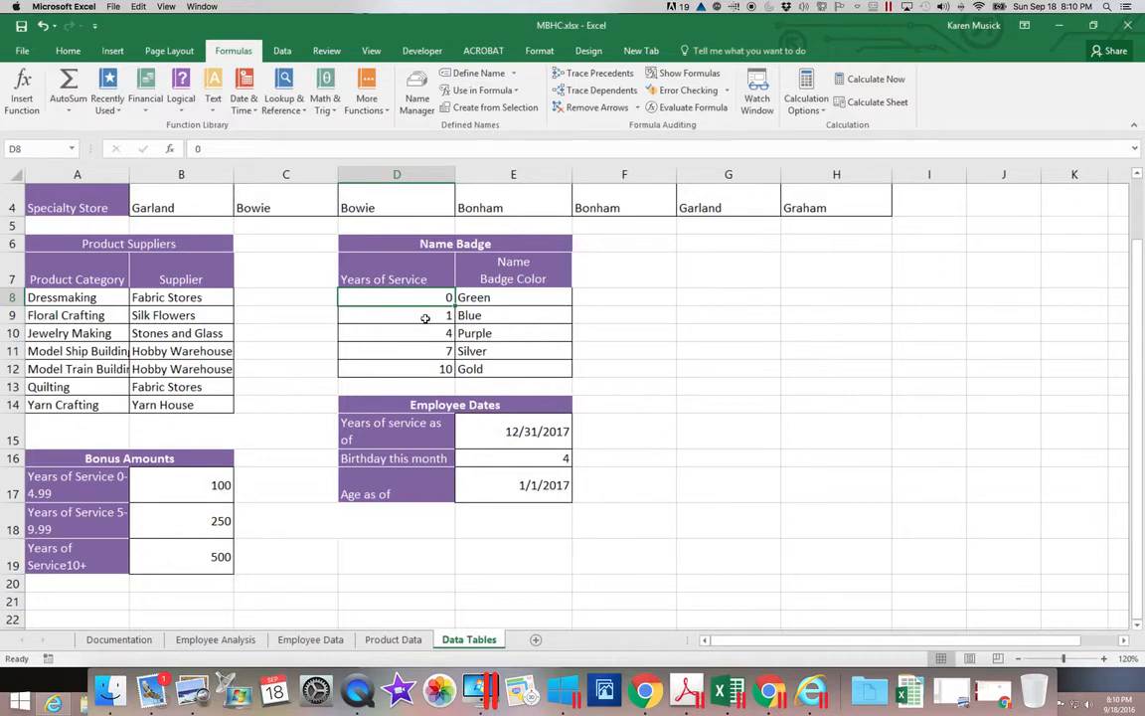
click(426, 303)
click(430, 314)
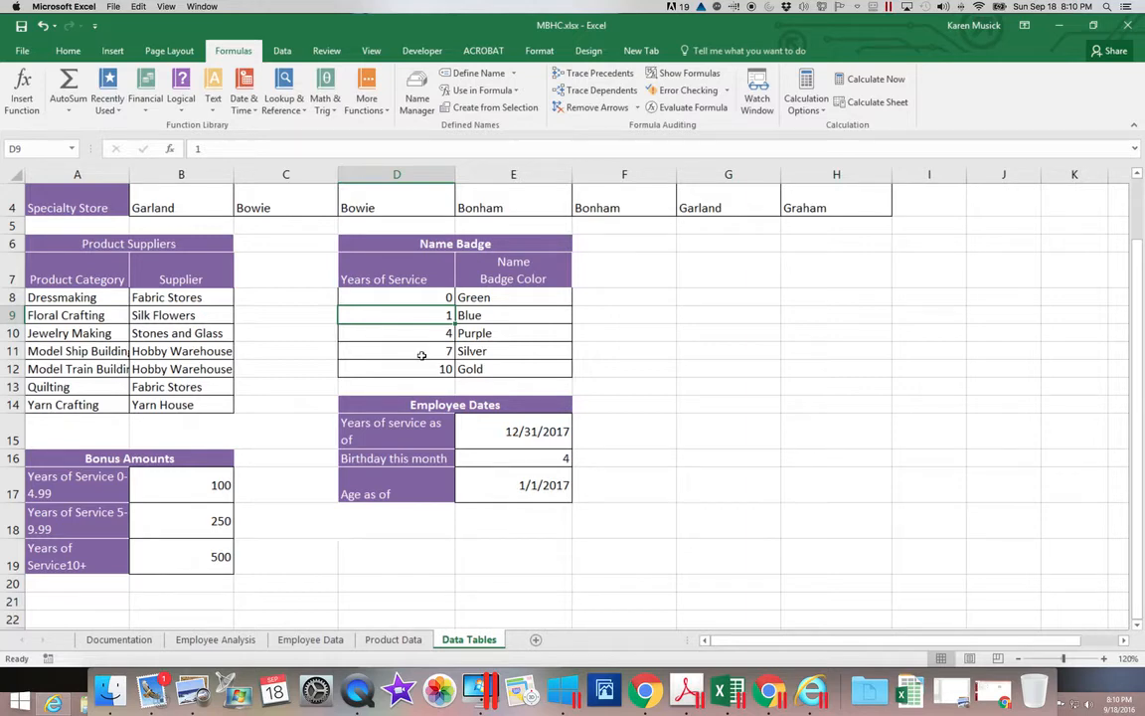
click(421, 351)
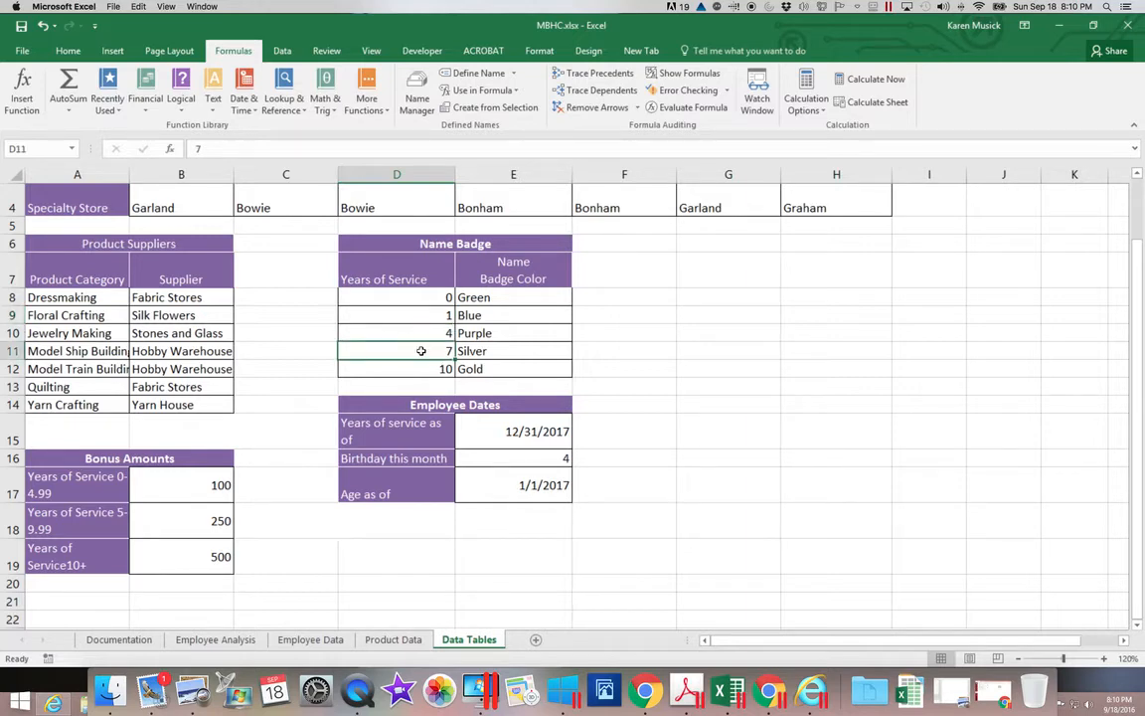
click(424, 371)
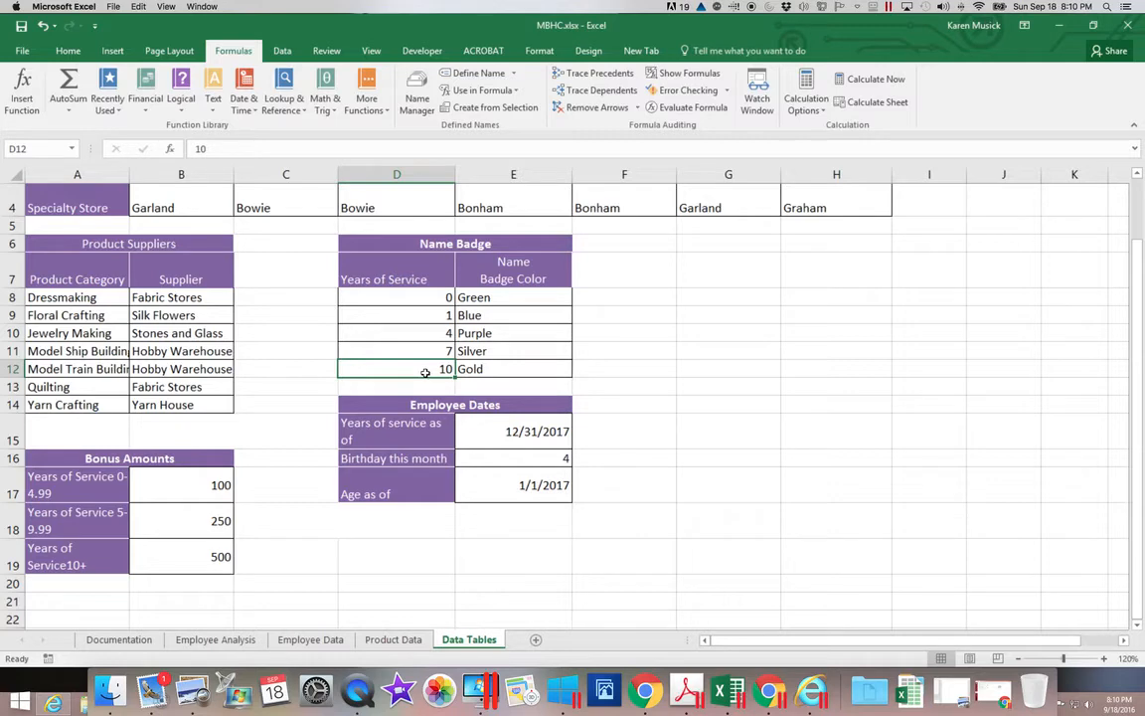
click(517, 370)
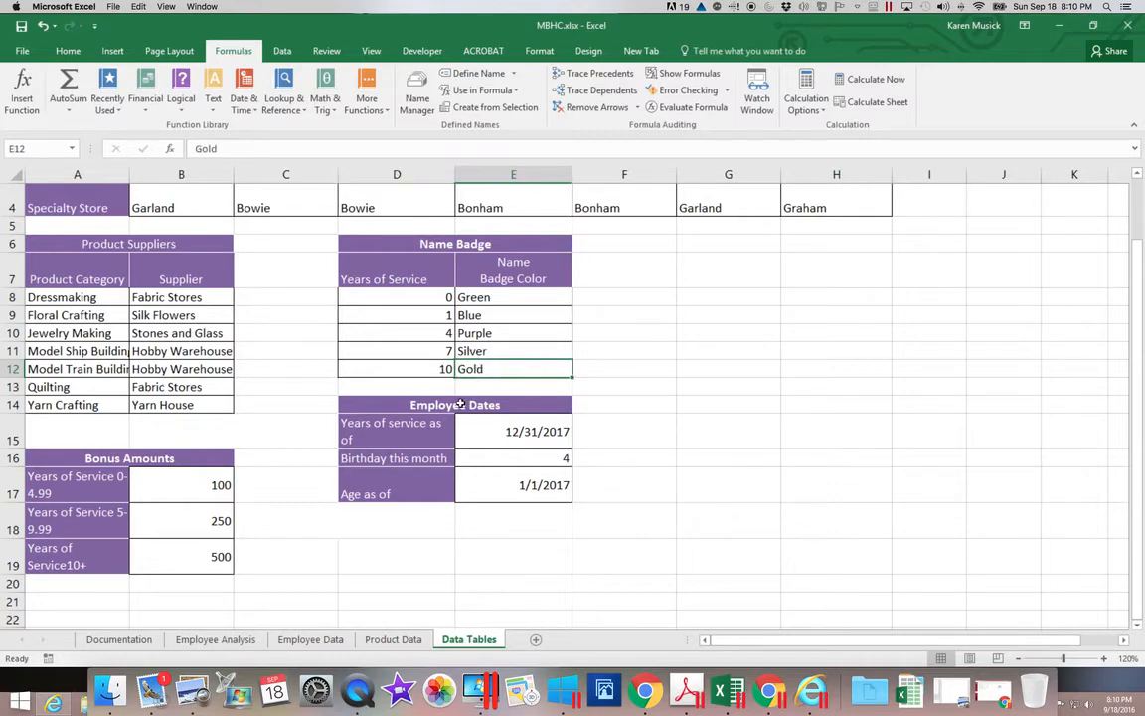
click(443, 369)
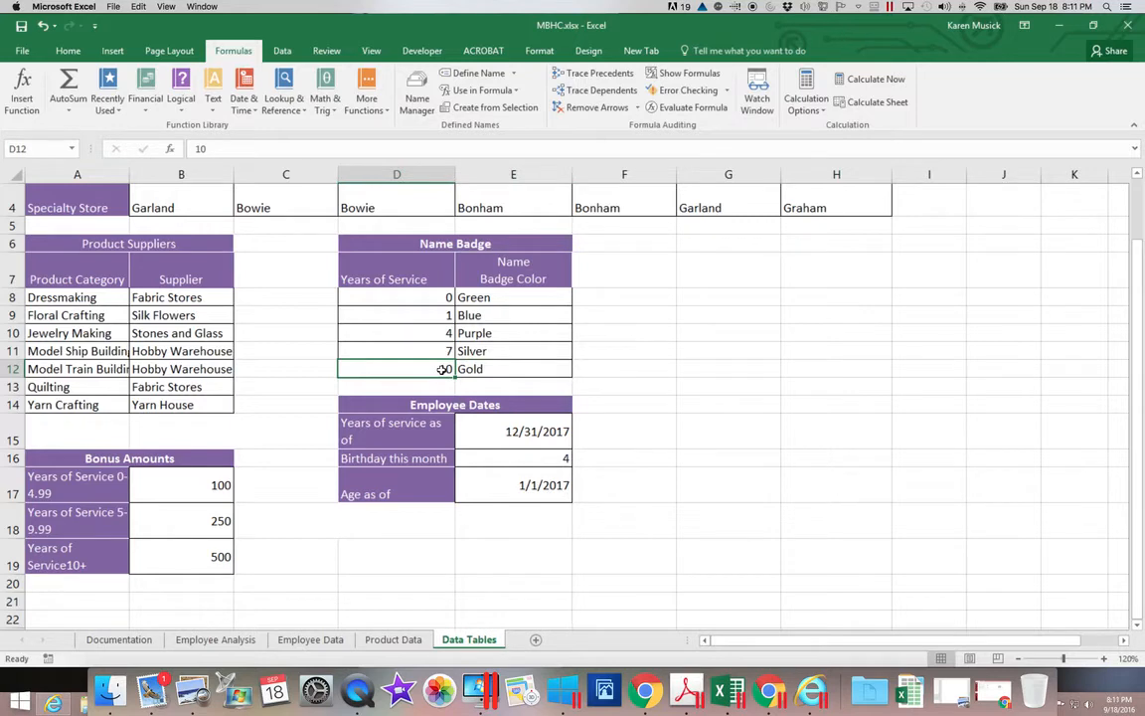
click(464, 352)
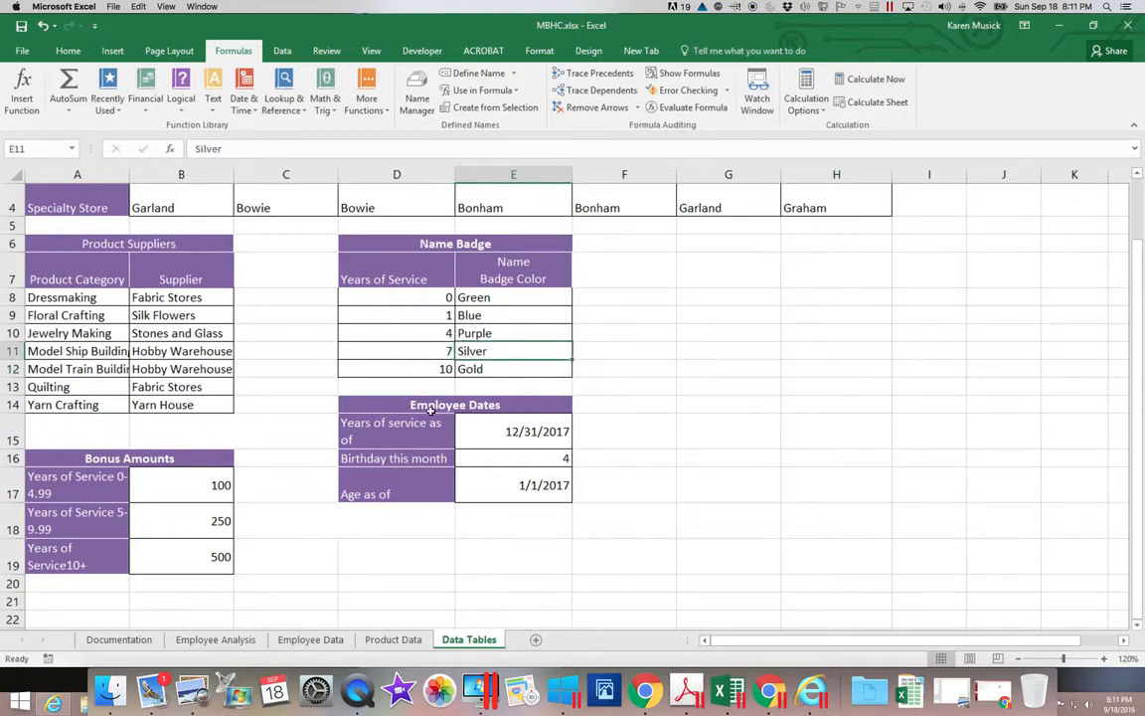
scroll(430, 409, right, 2)
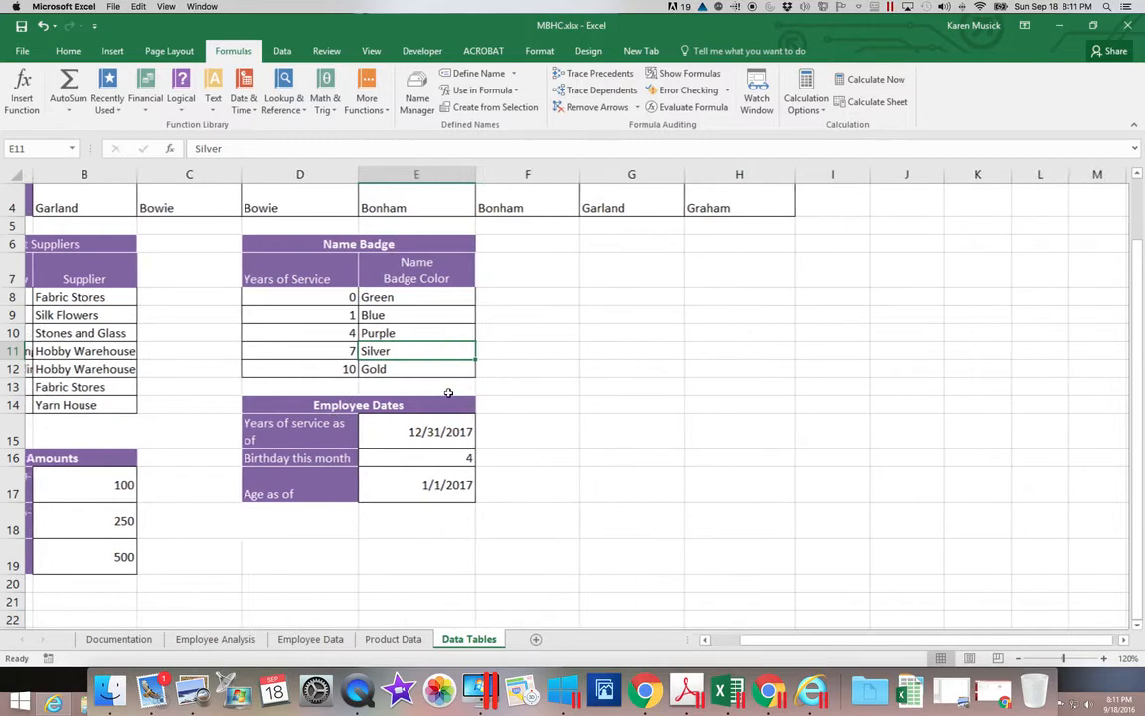
drag(792, 640, 713, 639)
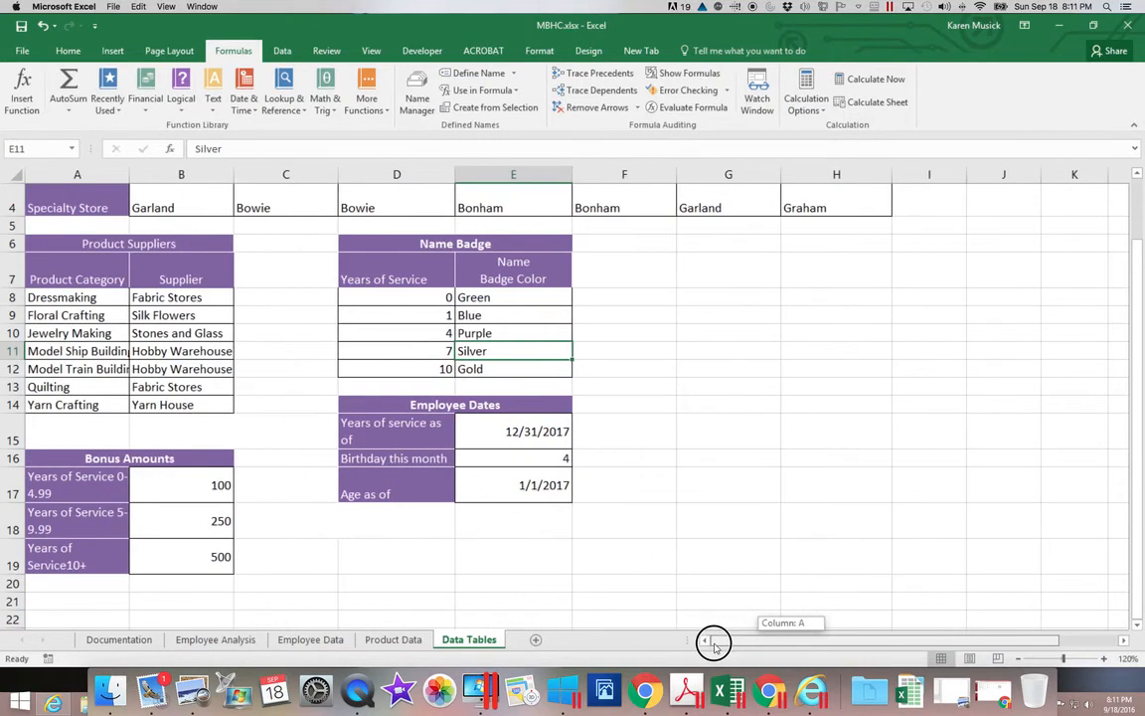
click(444, 366)
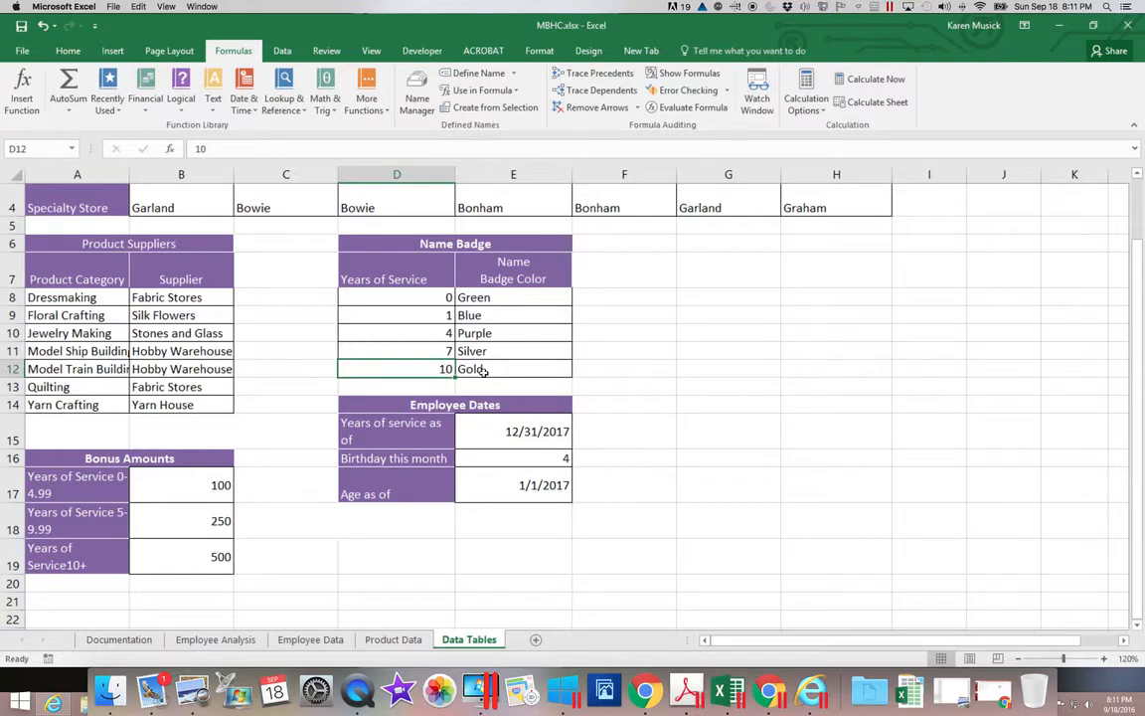
click(469, 370)
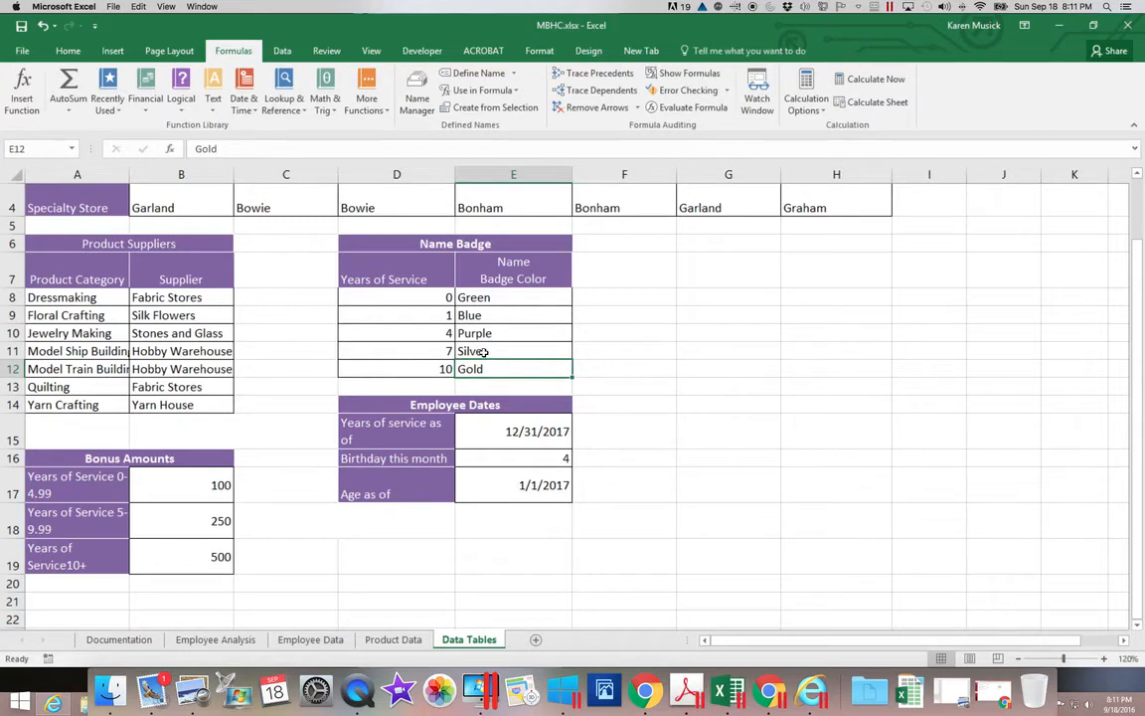
click(482, 351)
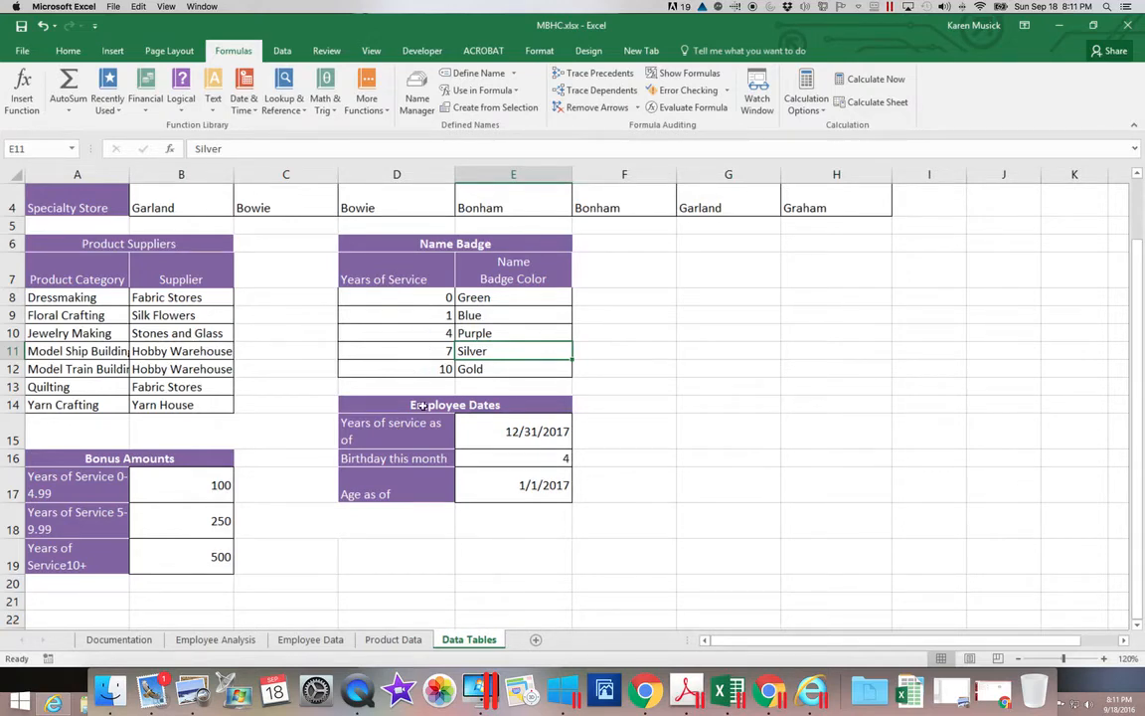
Step: Compare the Name Badge Color with the Years of Service in rows 13 and 22 of Employee Data
click(331, 643)
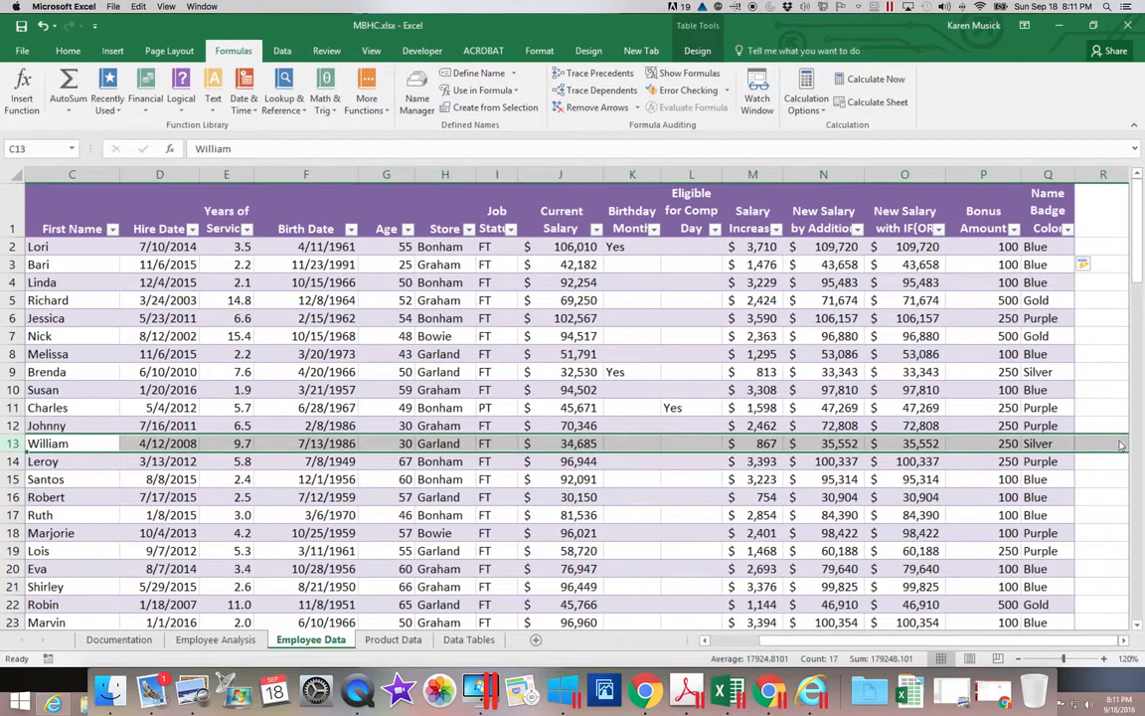
click(1054, 446)
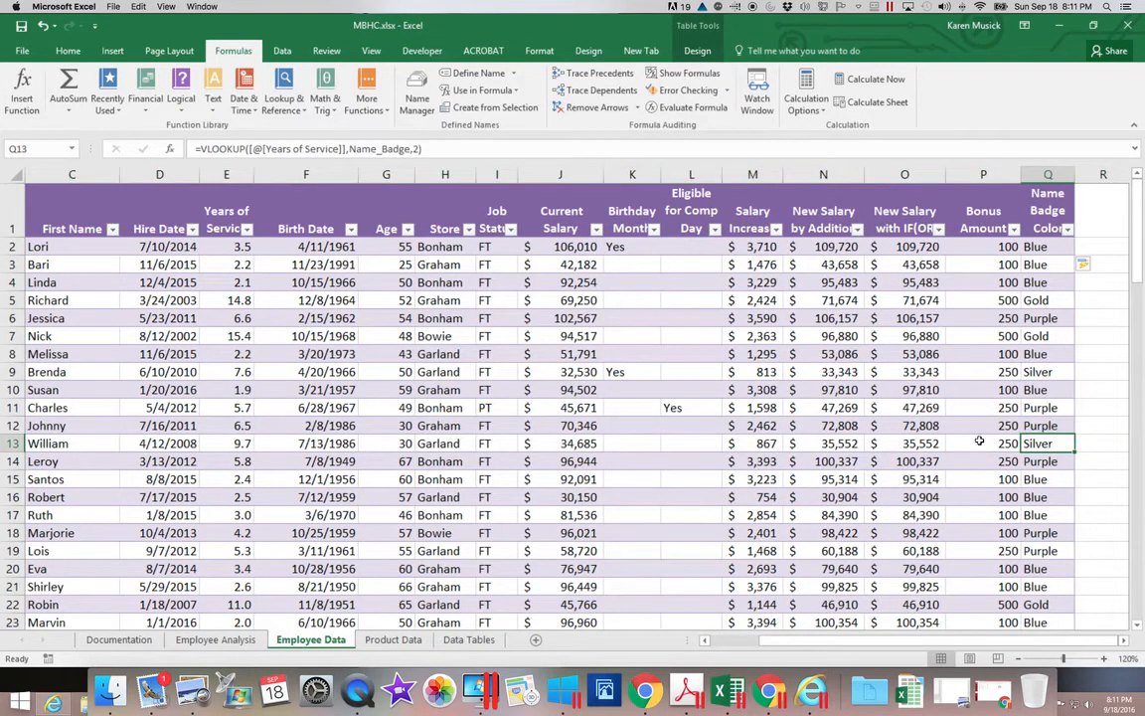
click(238, 444)
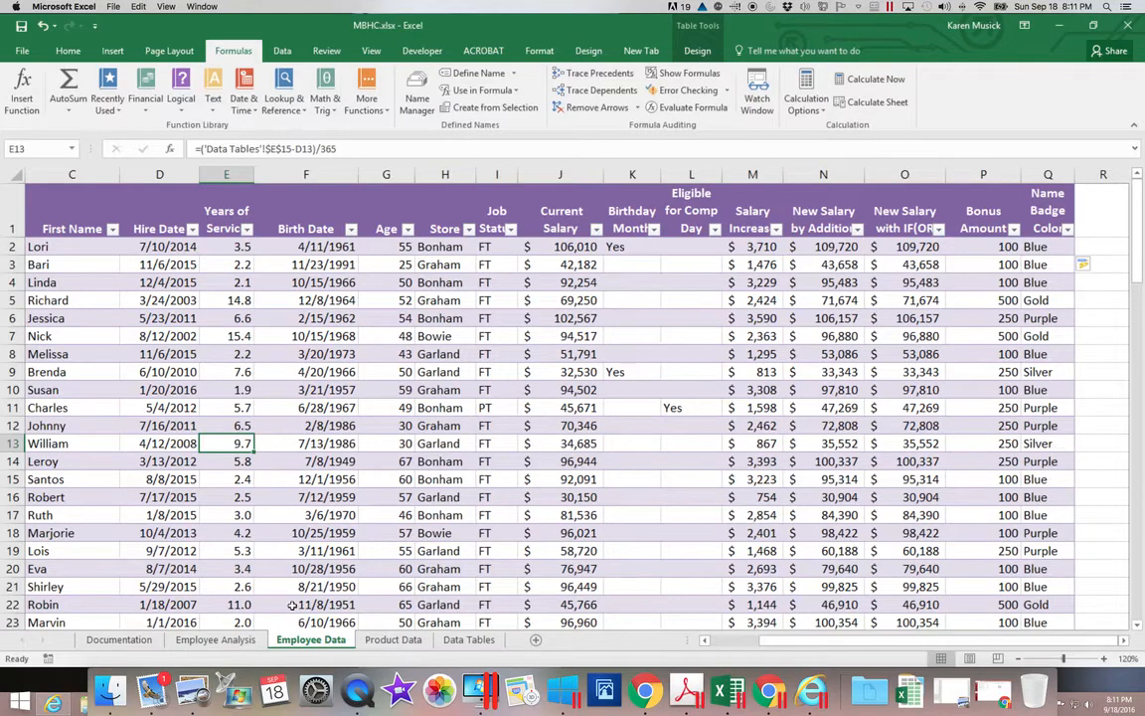
click(239, 605)
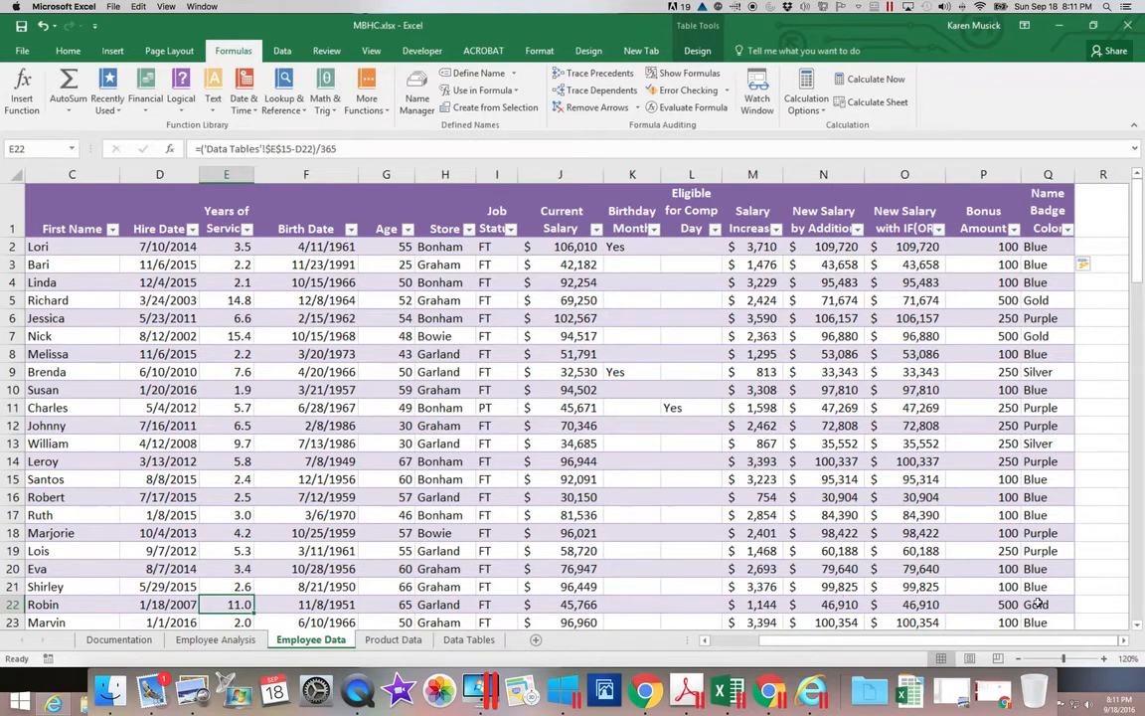
scroll(994, 612, right, 2)
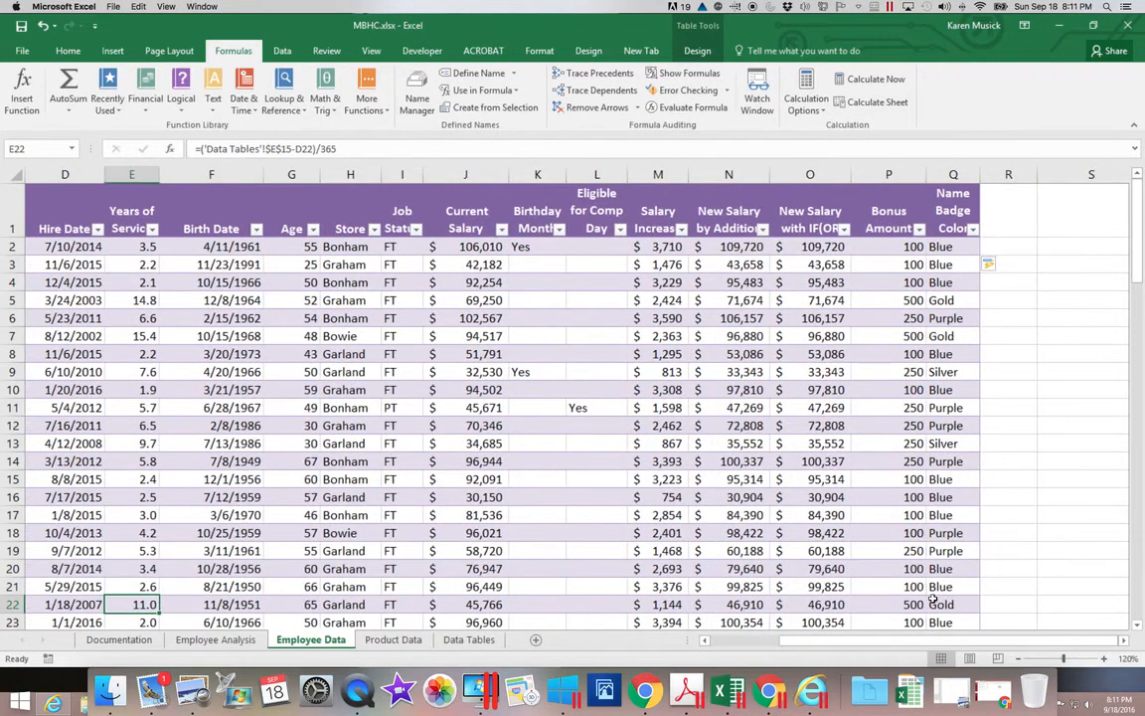
scroll(921, 637, left, 3)
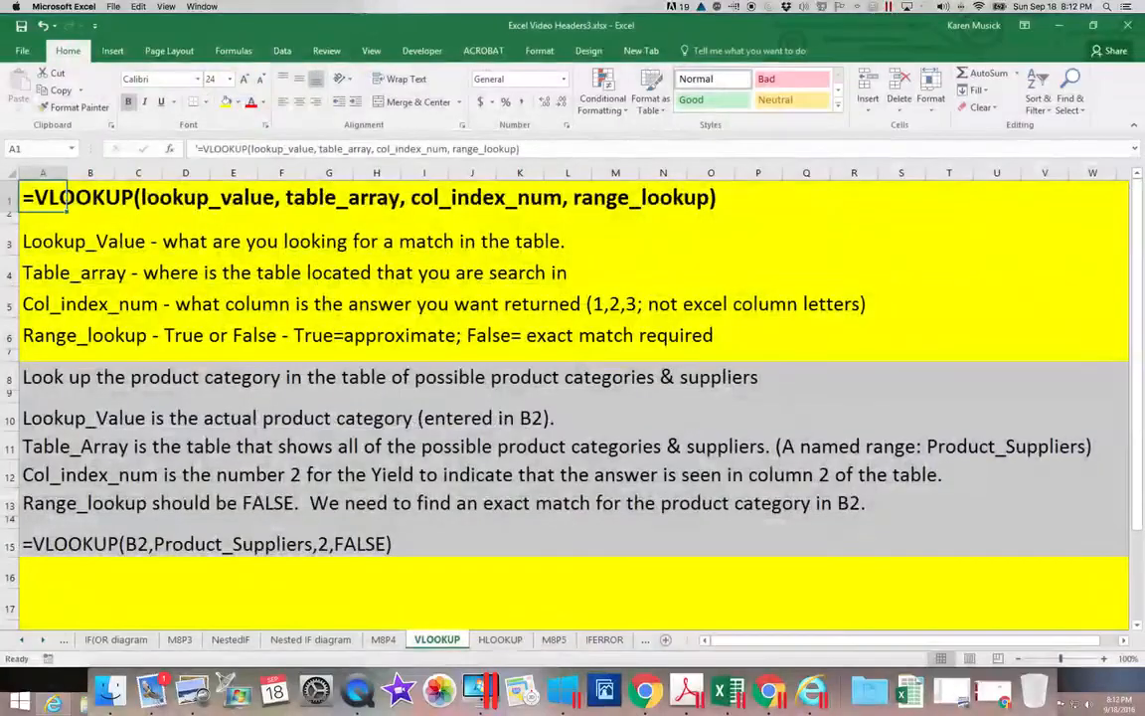
Step: Review the HLOOKUP notes in Excel Video Headers3.xlsx and the Specialty Store table on the Data Tables sheet of MBHC.xlsx
click(502, 639)
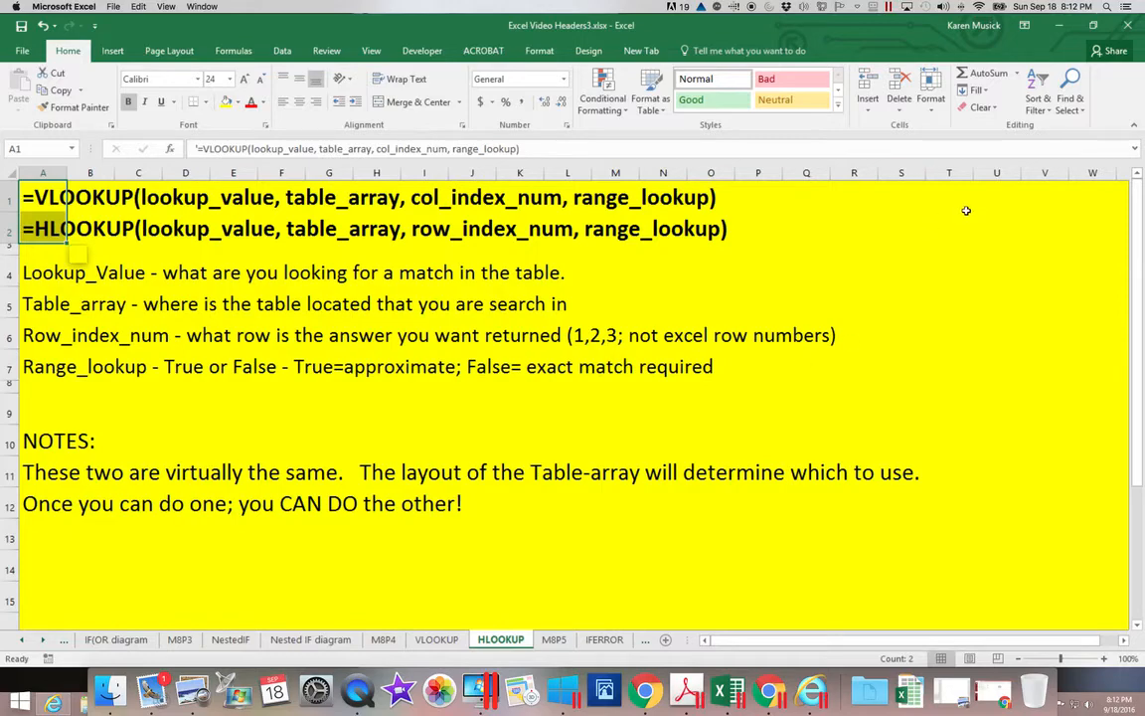
click(1059, 27)
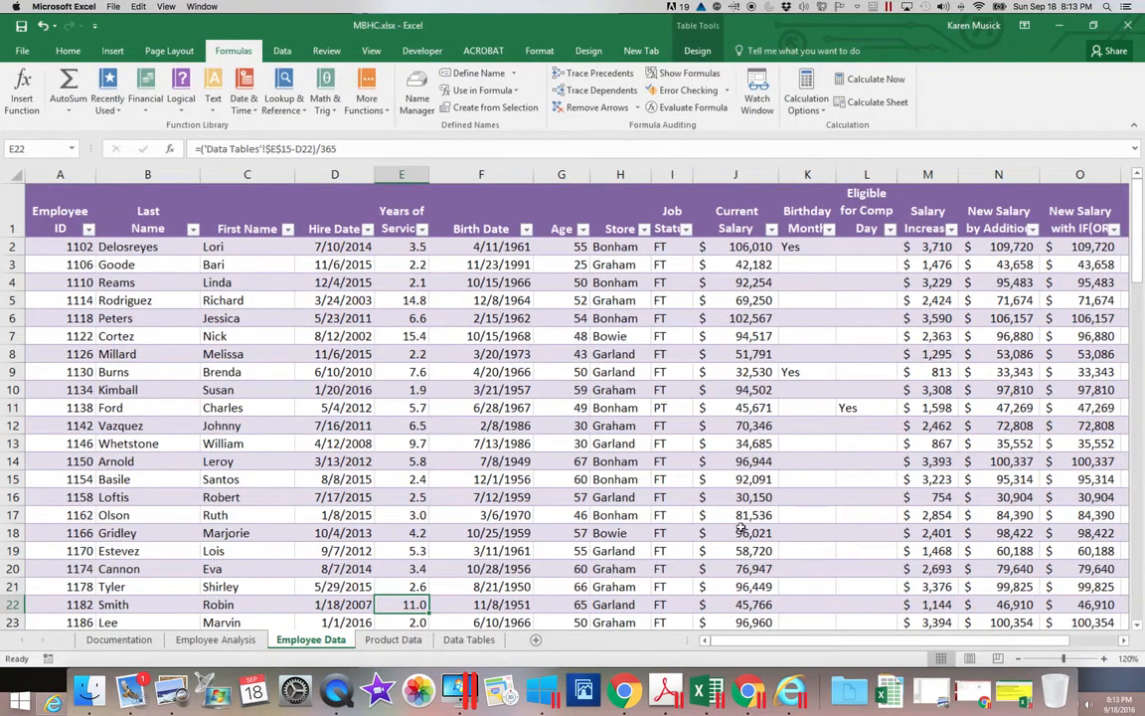
click(465, 640)
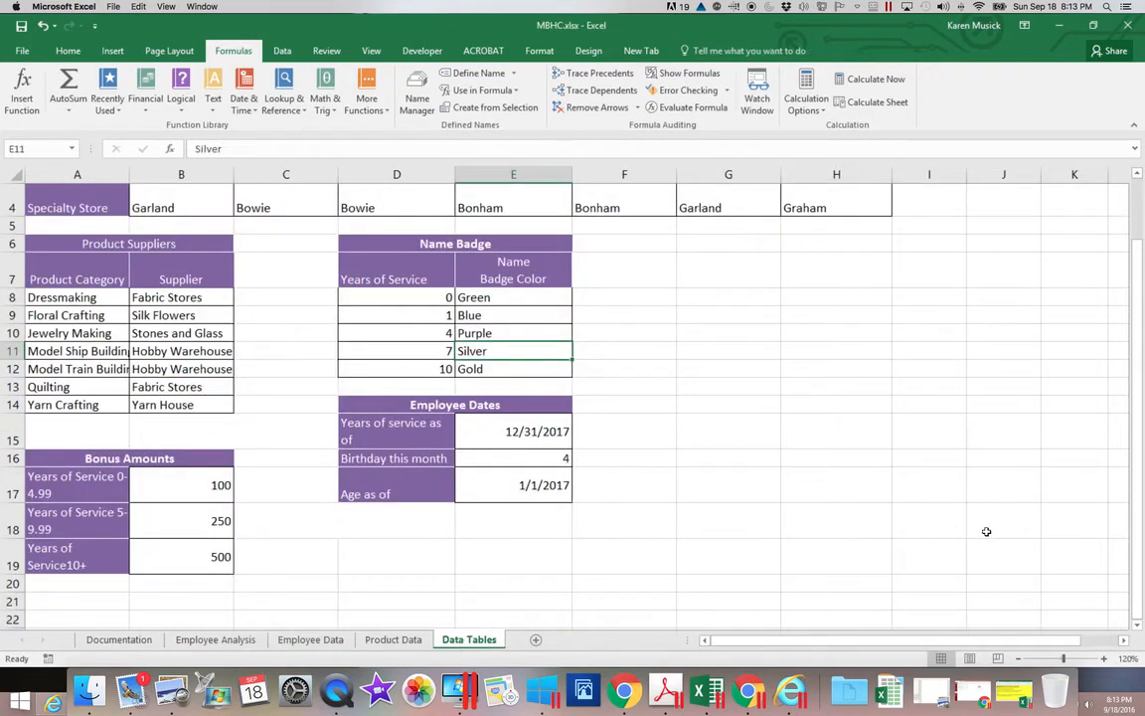
drag(1136, 545, 1138, 435)
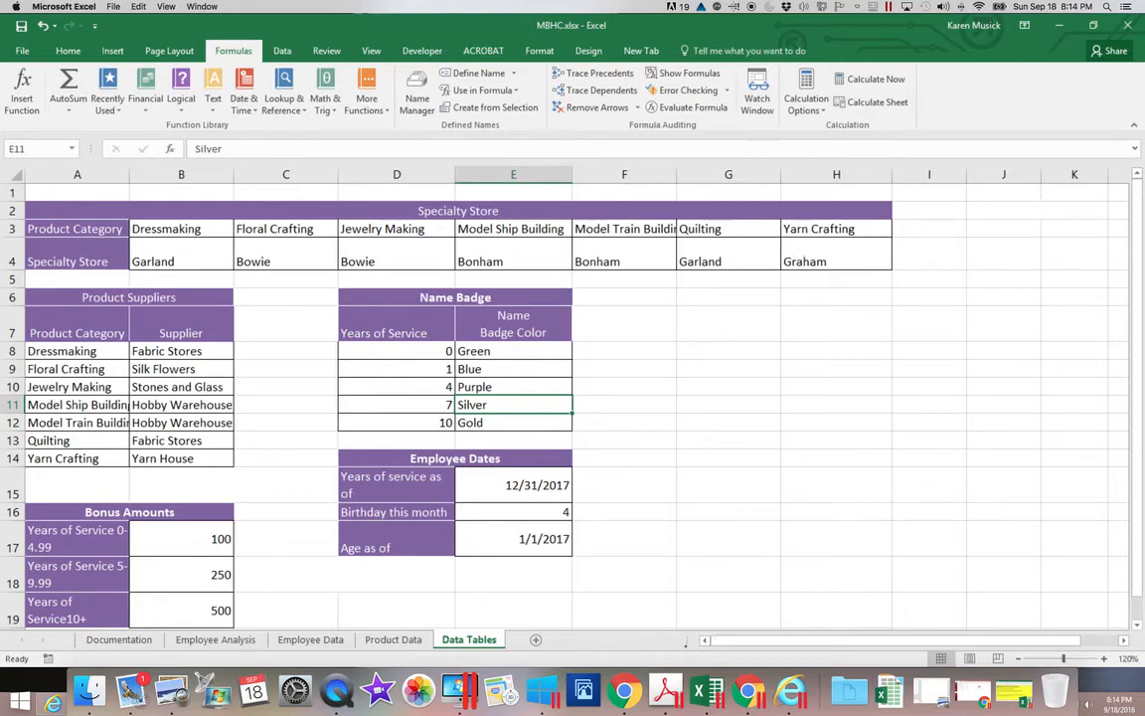
Step: Add a Specialty Store column to the Product Data table by entering that header in cell E1
click(408, 638)
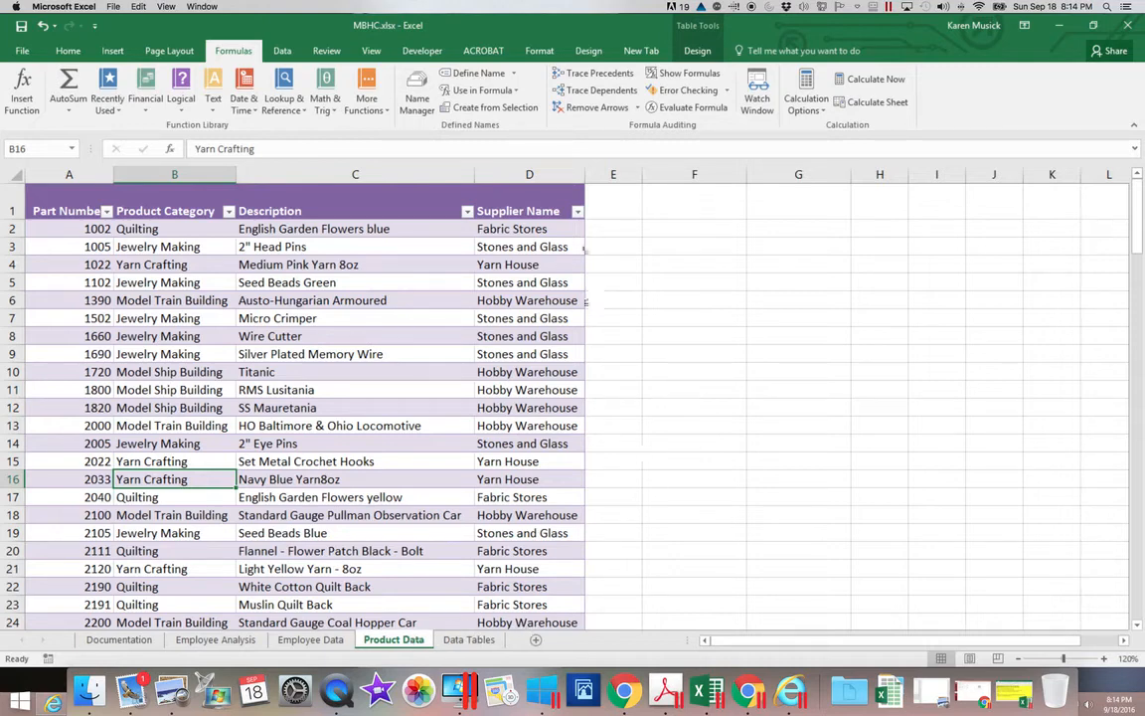
click(615, 214)
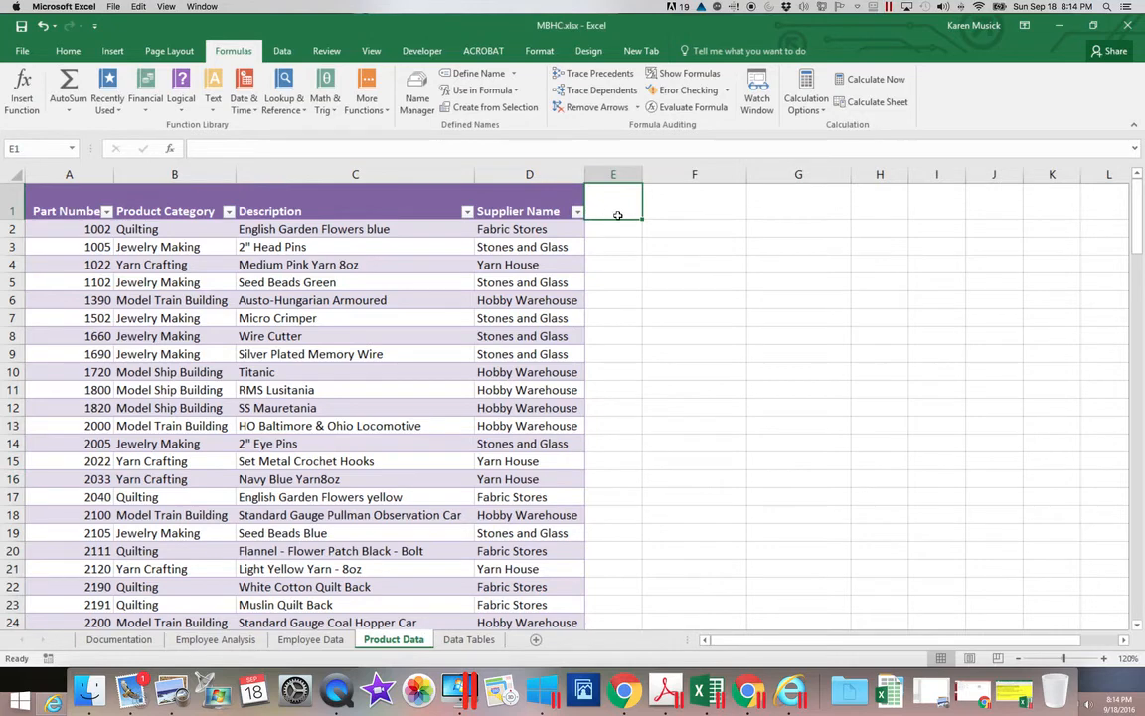
text(Sp)
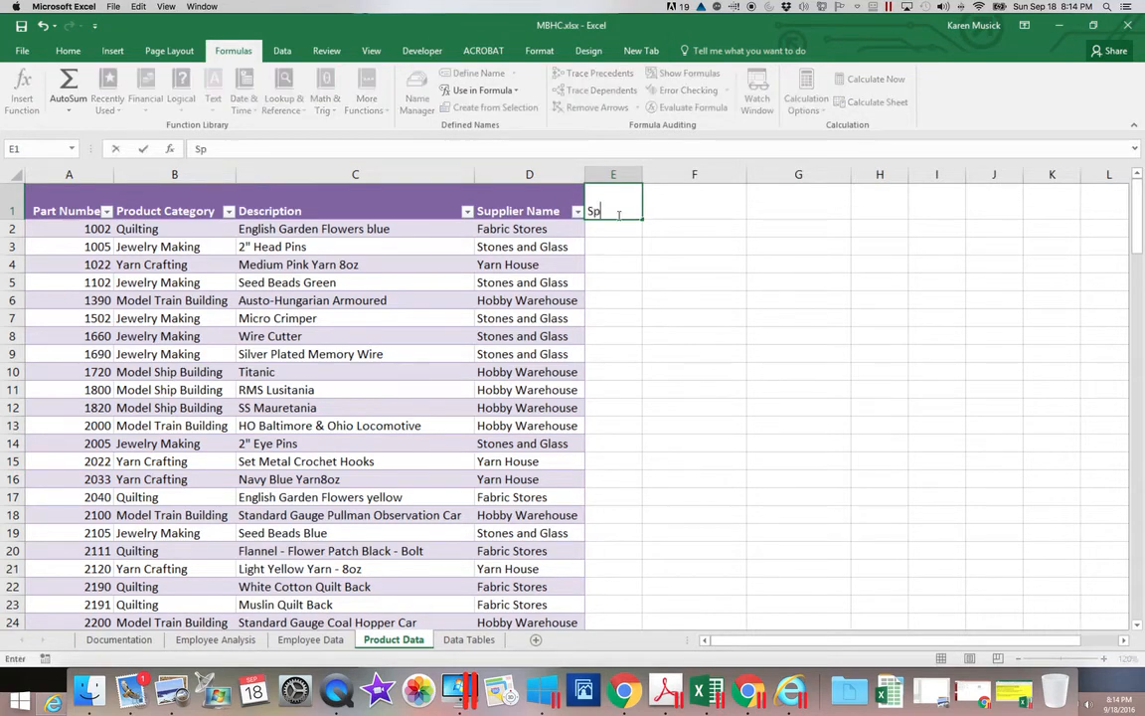
text(ecialty Store)
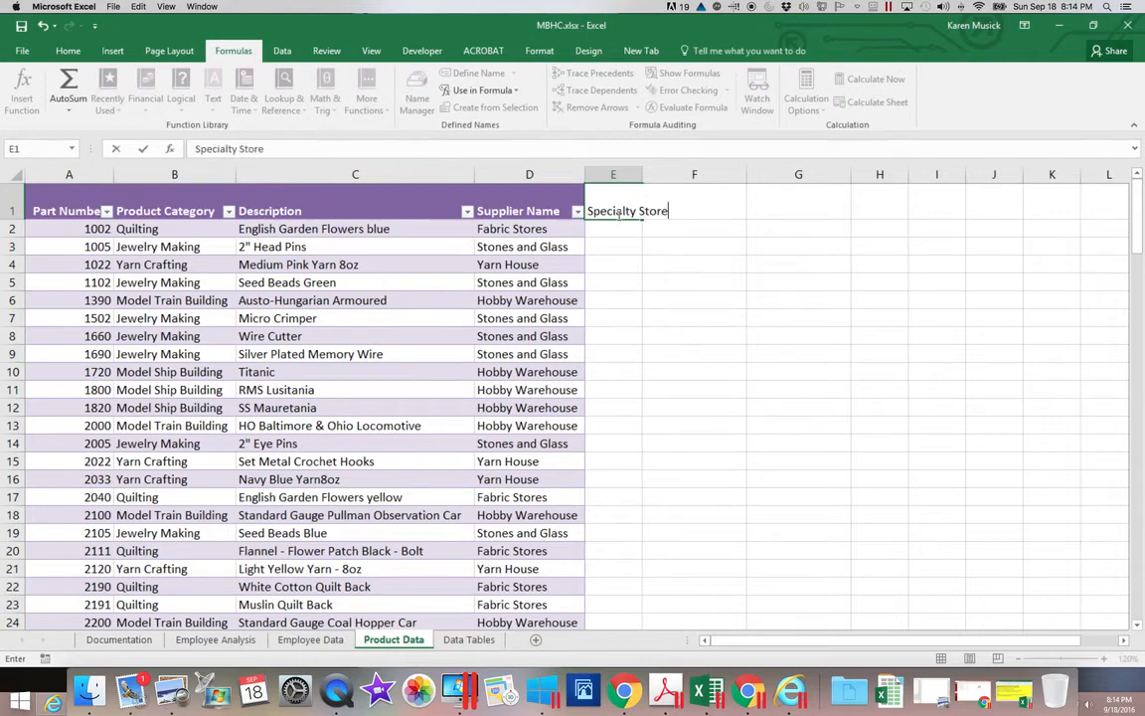
key(Return)
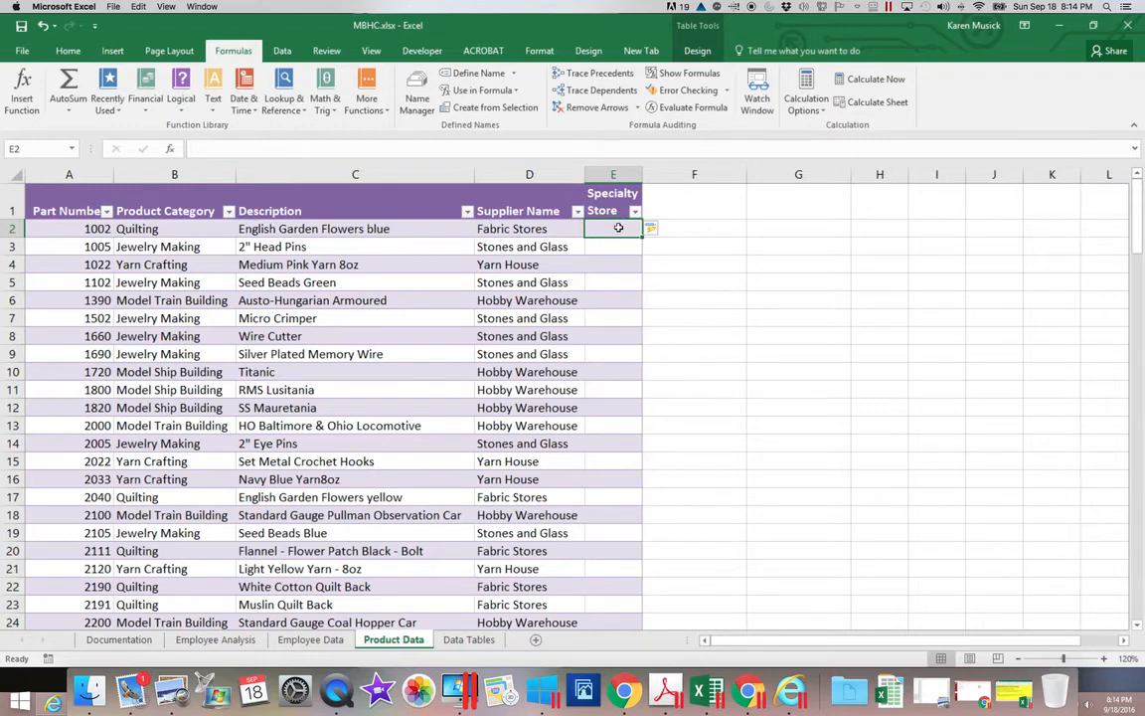
Step: Start an HLOOKUP in E2 of Product Data with the row's Product Category as lookup value and Data Tables range B3:H4 (Specialty_Store) as table array
click(299, 117)
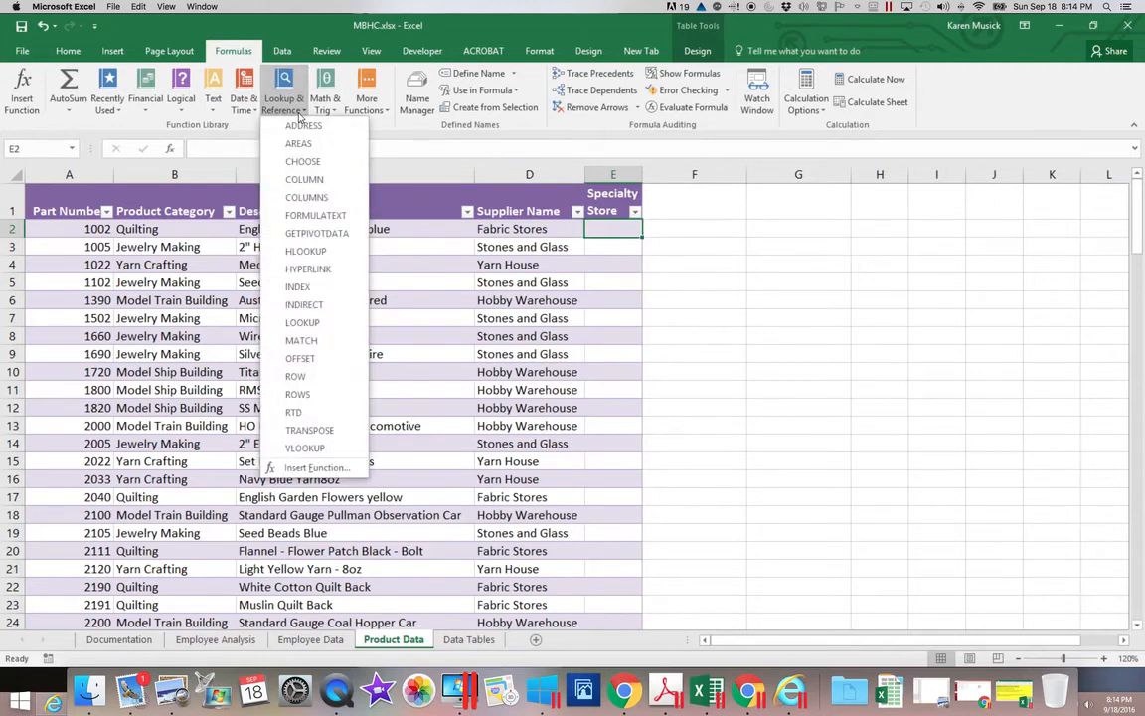
click(308, 251)
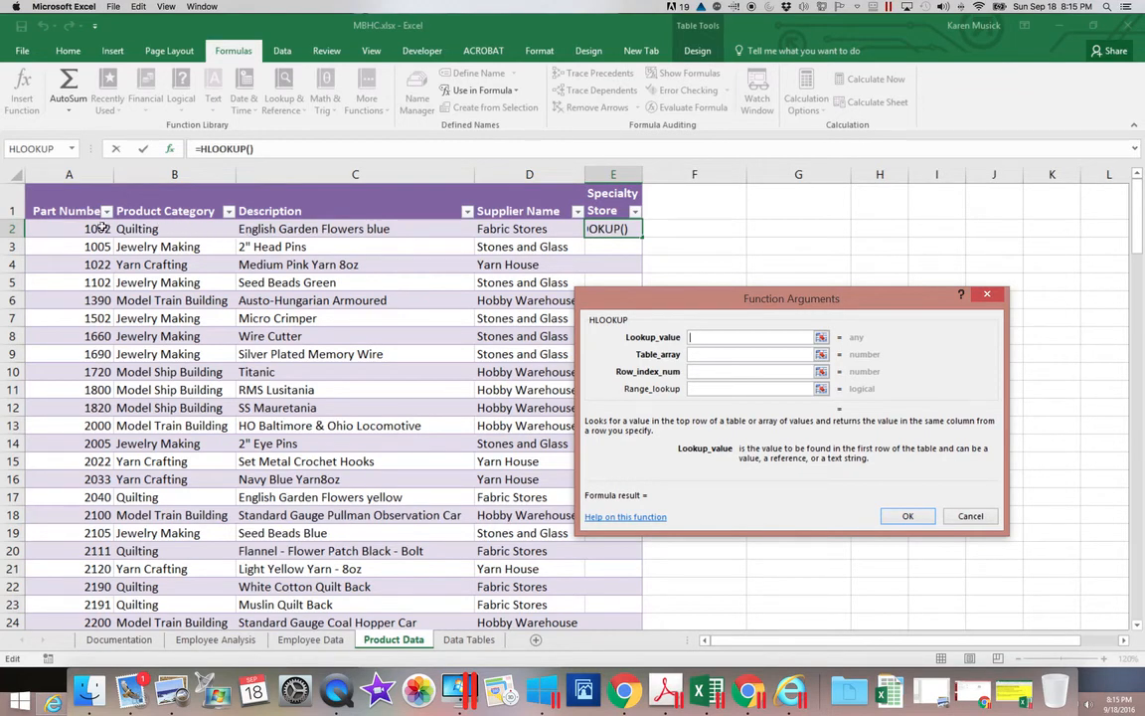
click(152, 229)
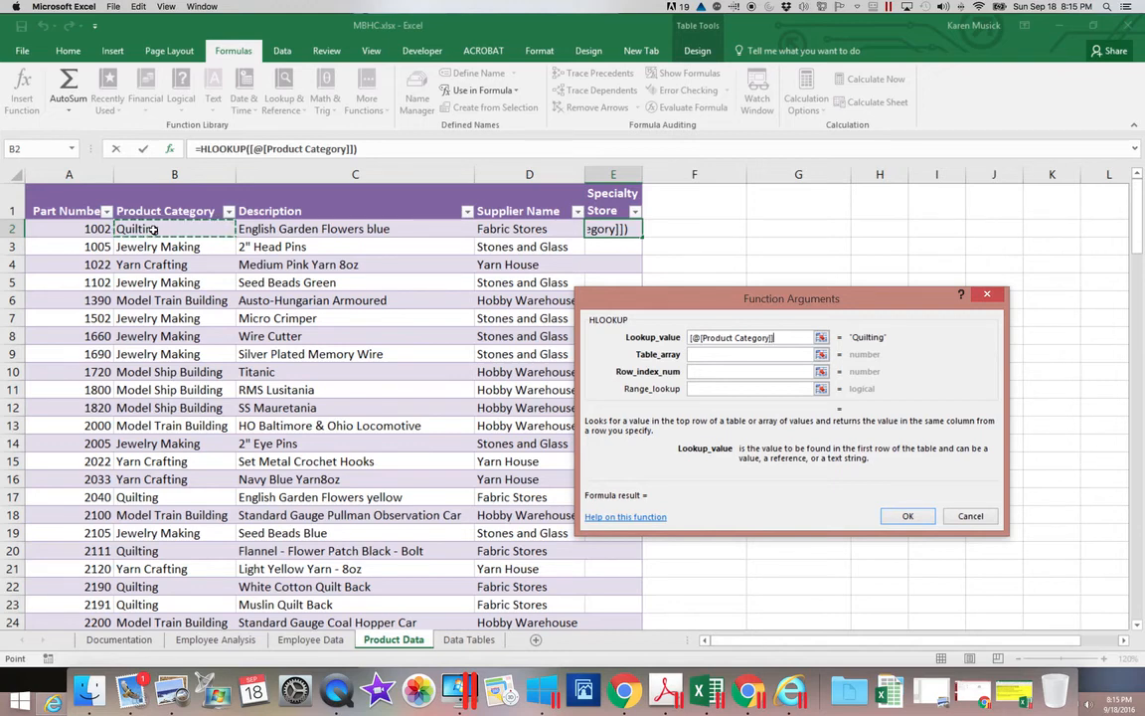
click(696, 355)
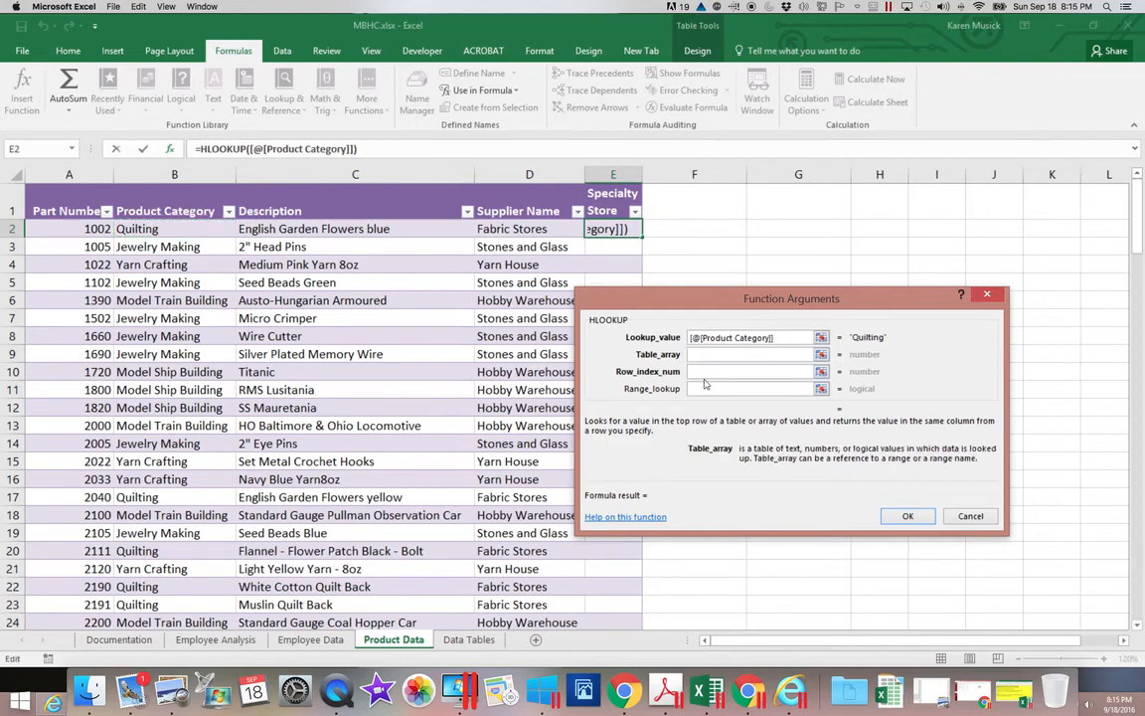
click(466, 641)
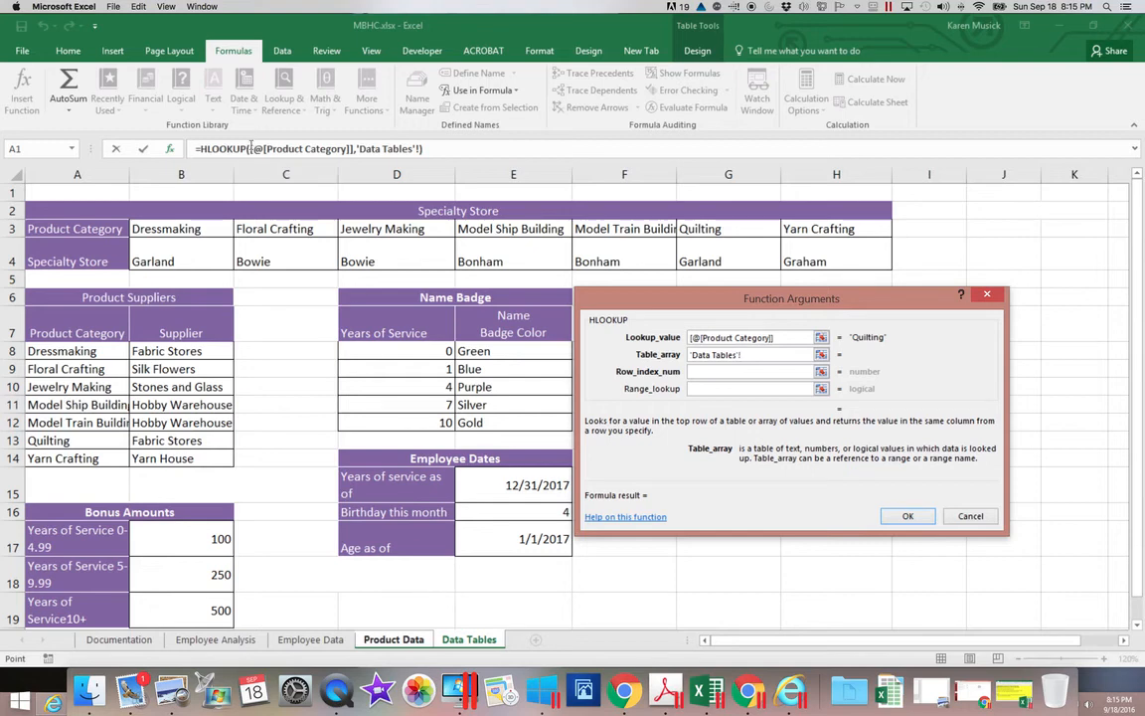
click(179, 228)
drag(187, 228, 811, 248)
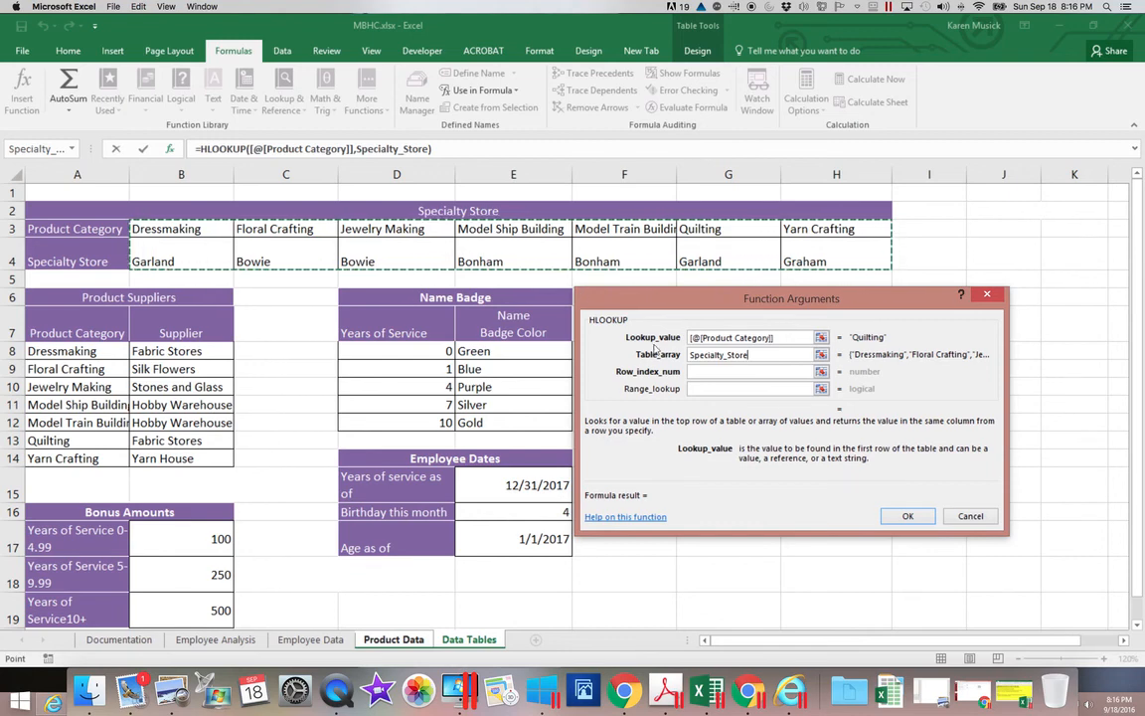
Step: Complete the HLOOKUP with row index number 2 and range lookup FALSE to fill the Specialty Store column
click(701, 371)
text(2)
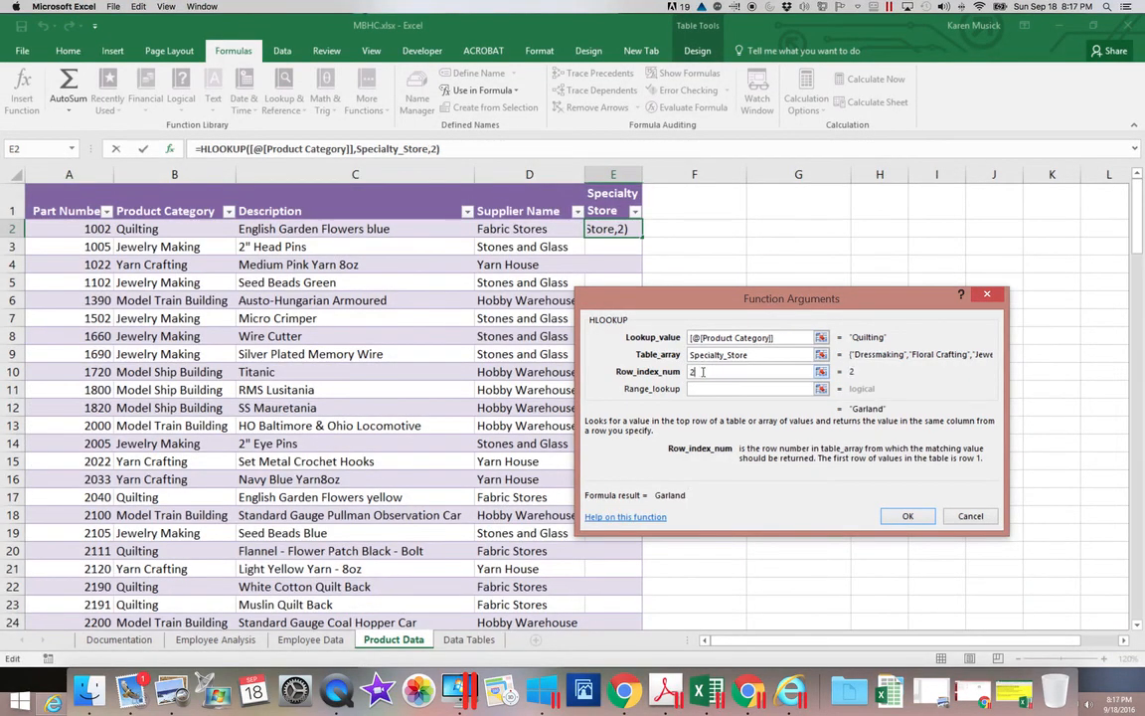
click(710, 388)
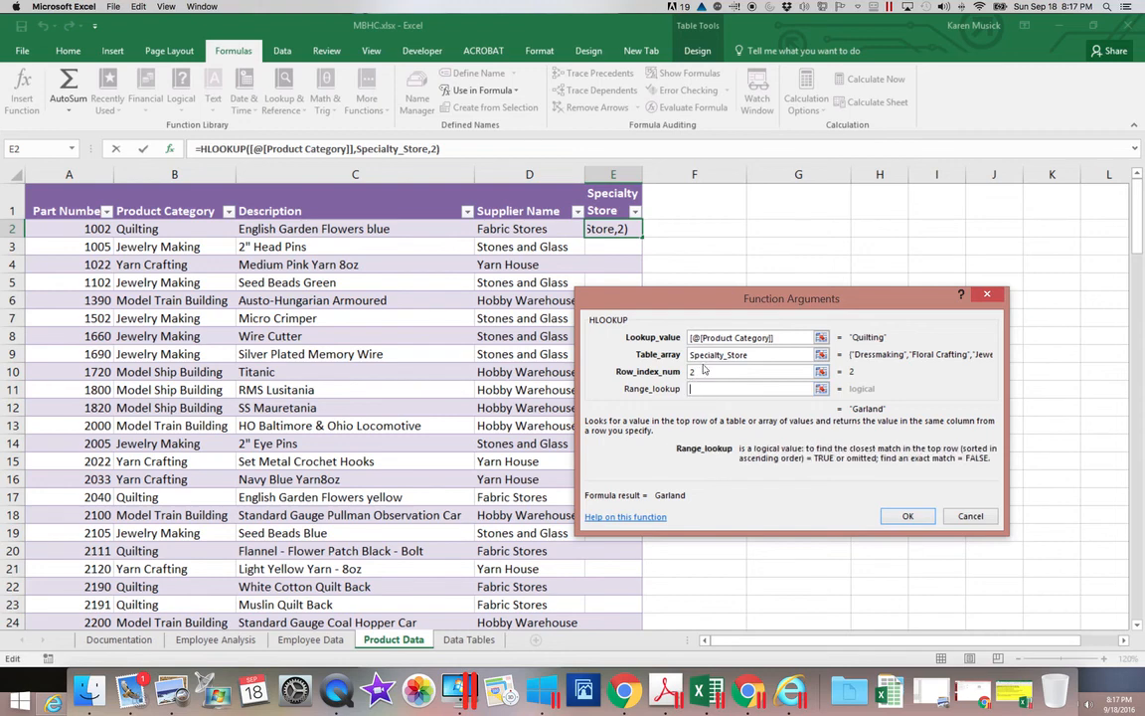
text(fal)
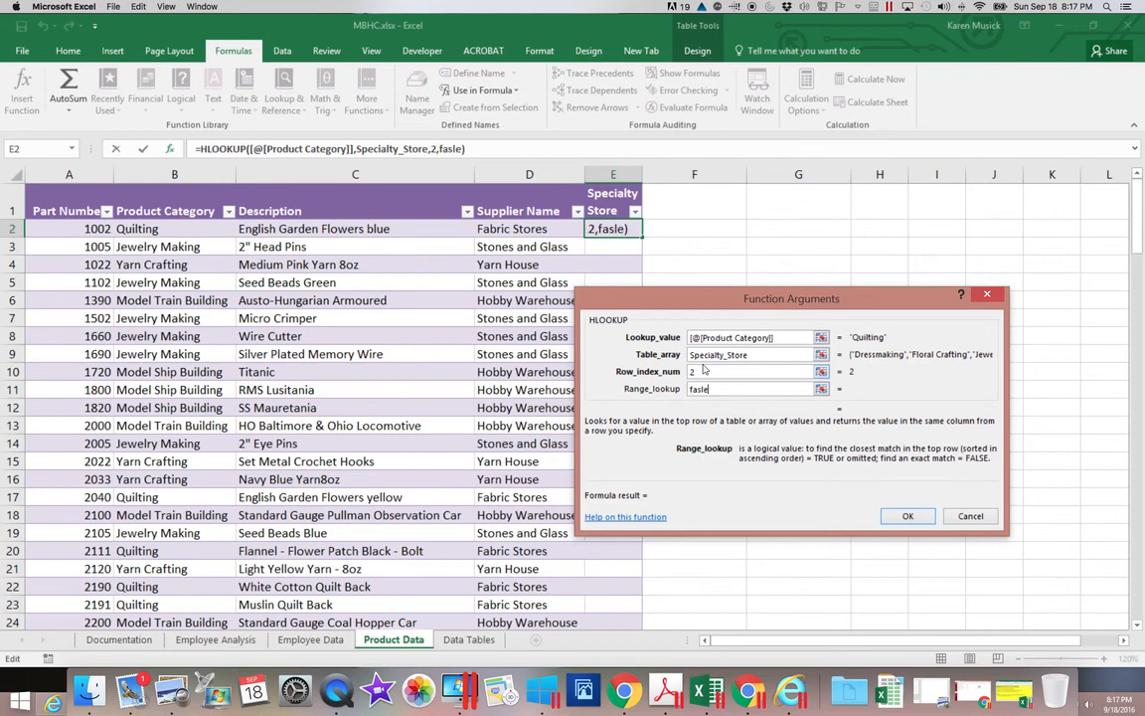
text(se)
click(907, 518)
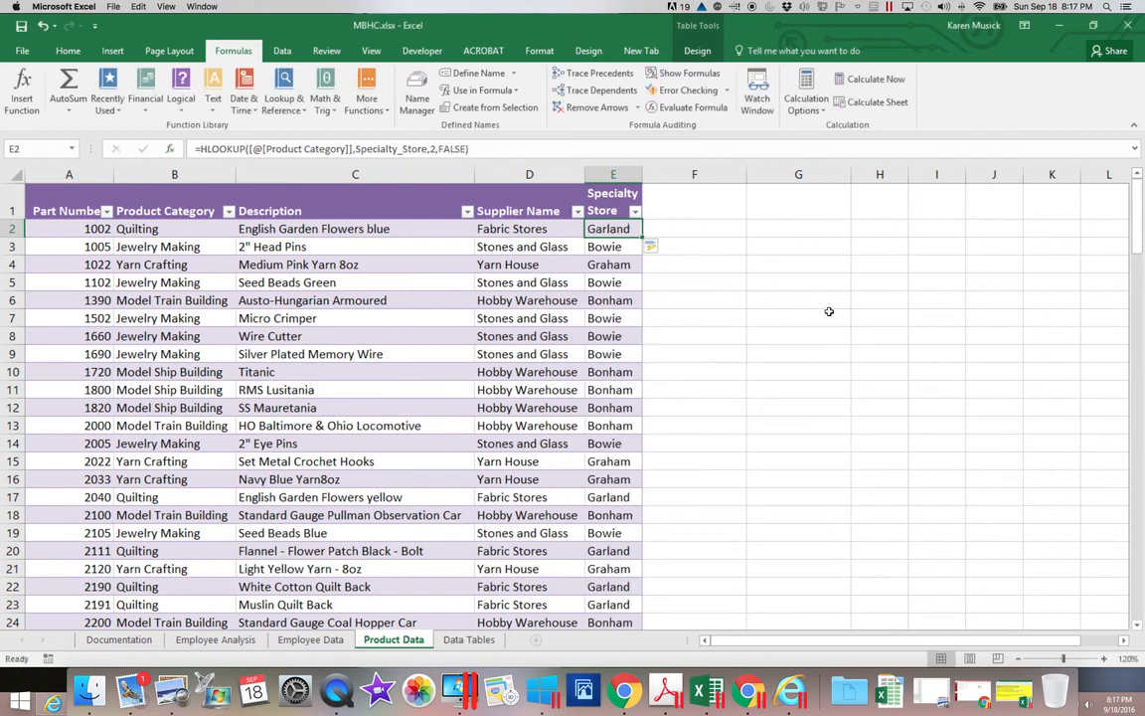
Step: Check the Quilting category's store in G3:G4 of Data Tables against Product Data, and save the workbook
scroll(825, 310, right, 5)
drag(843, 642, 723, 639)
click(468, 639)
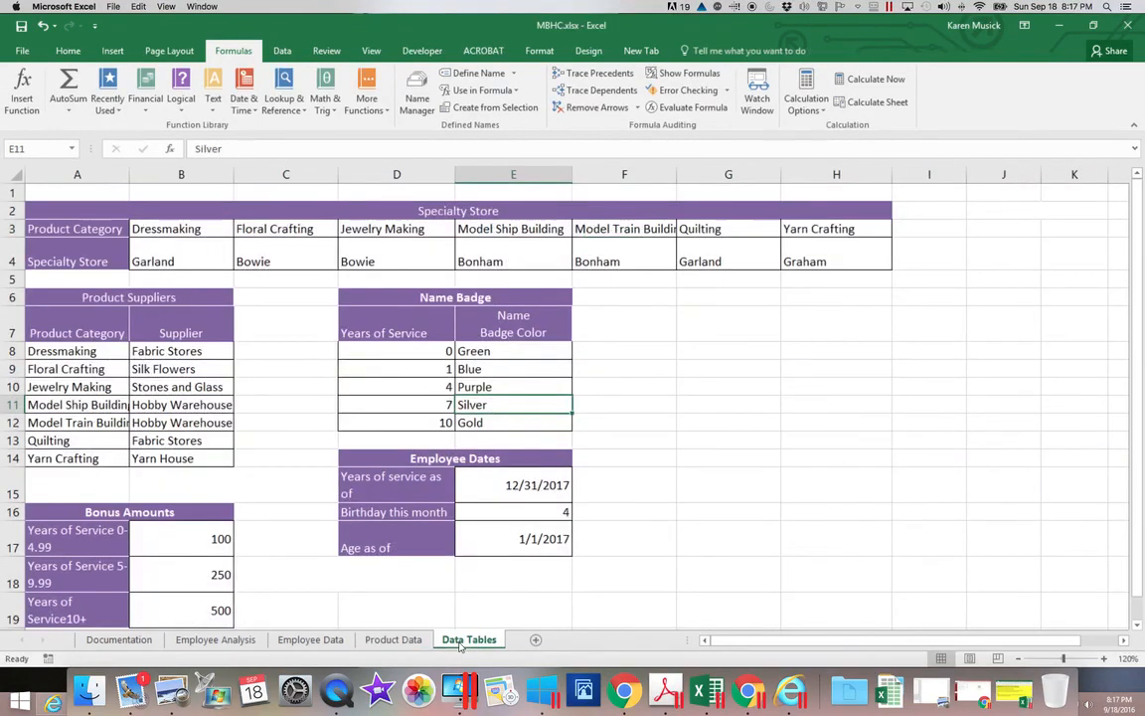
click(726, 229)
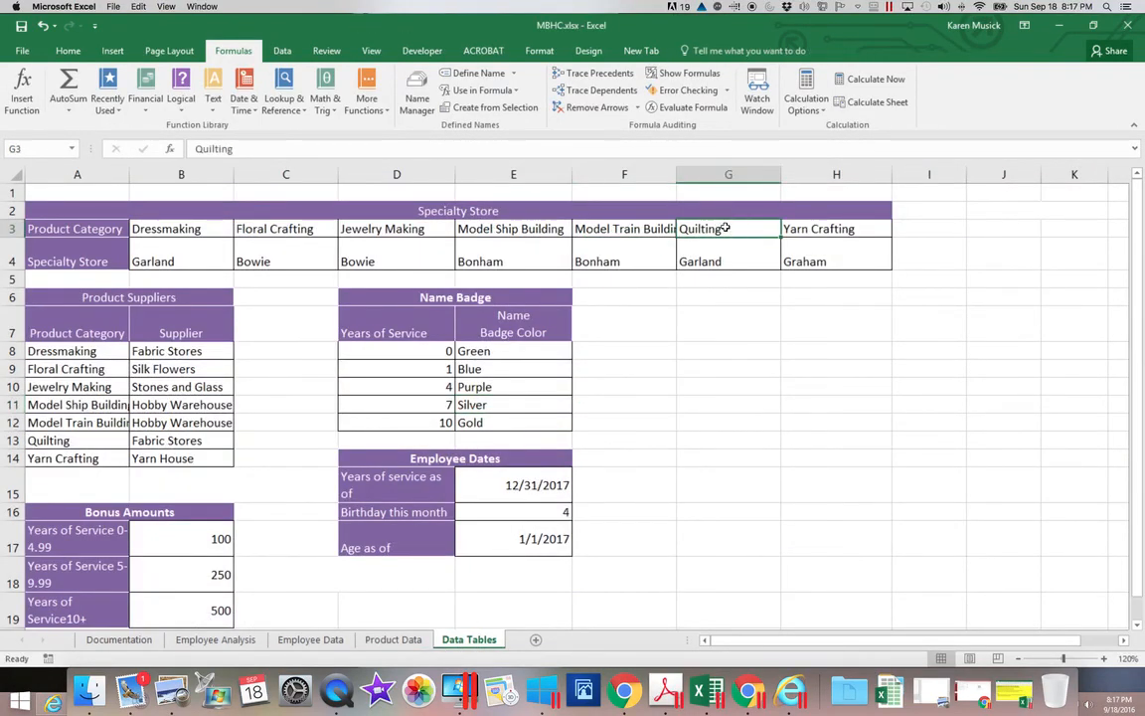
click(726, 264)
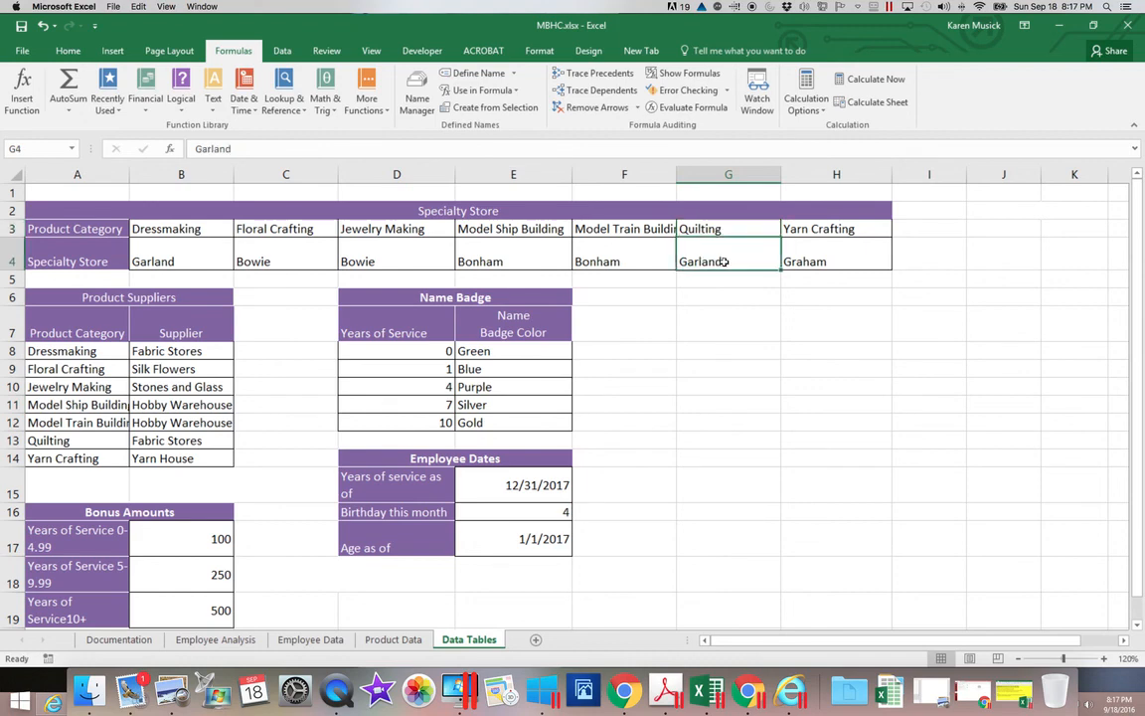
click(394, 639)
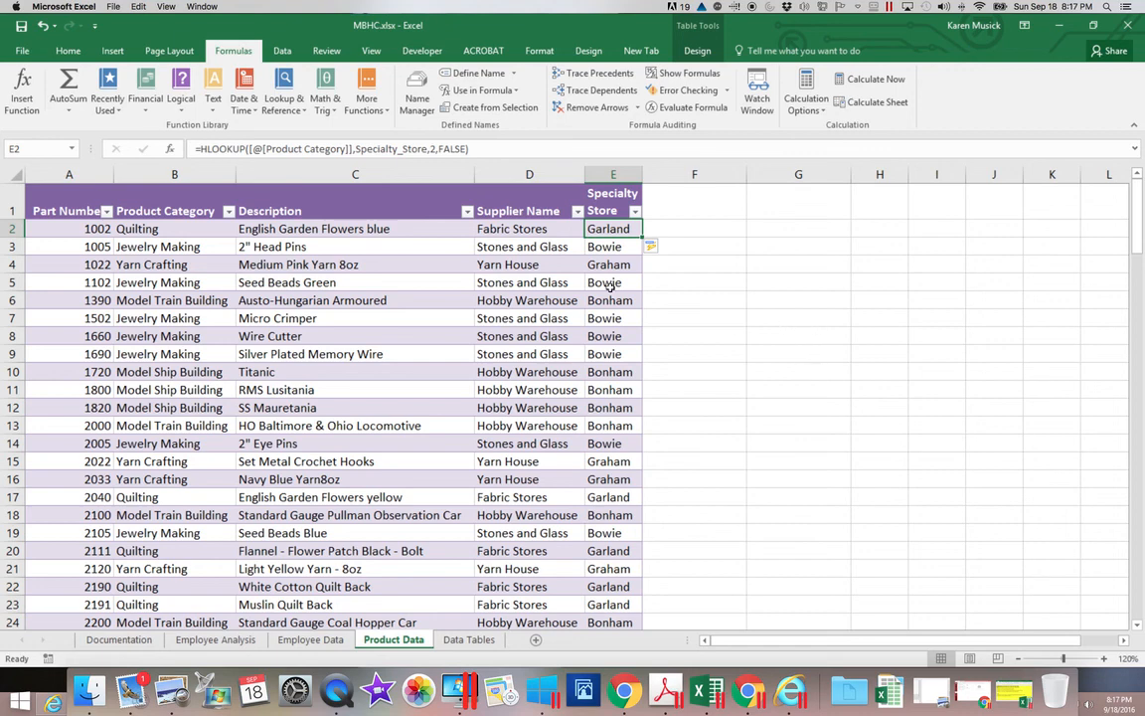
click(21, 25)
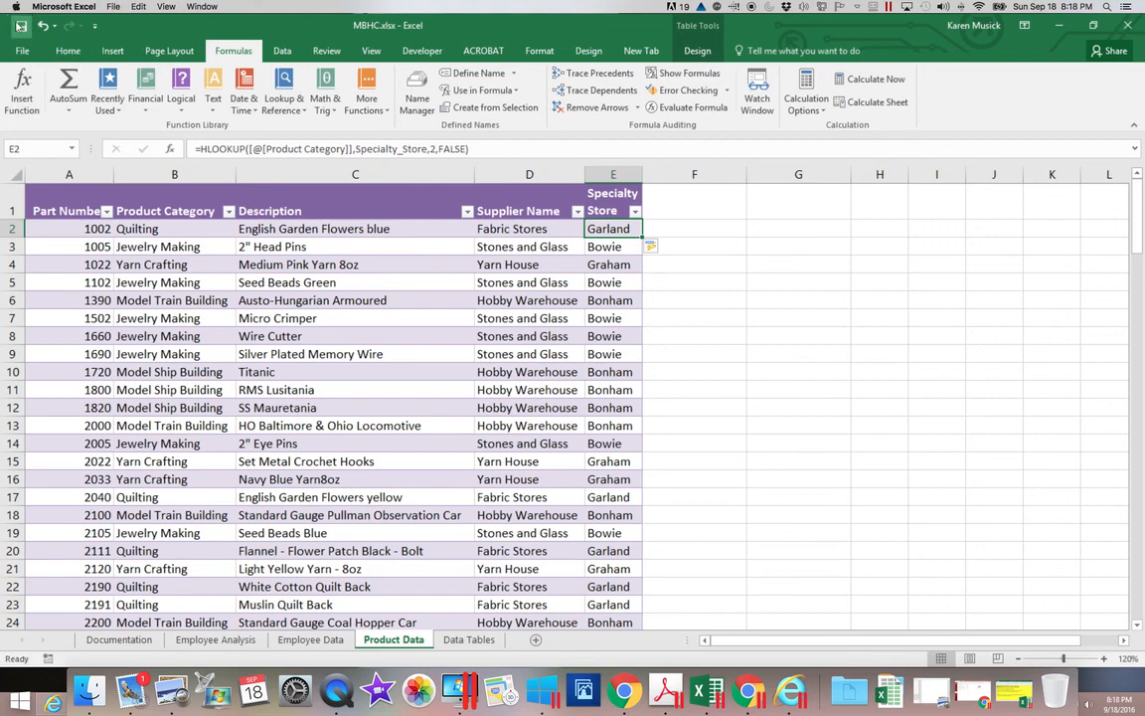